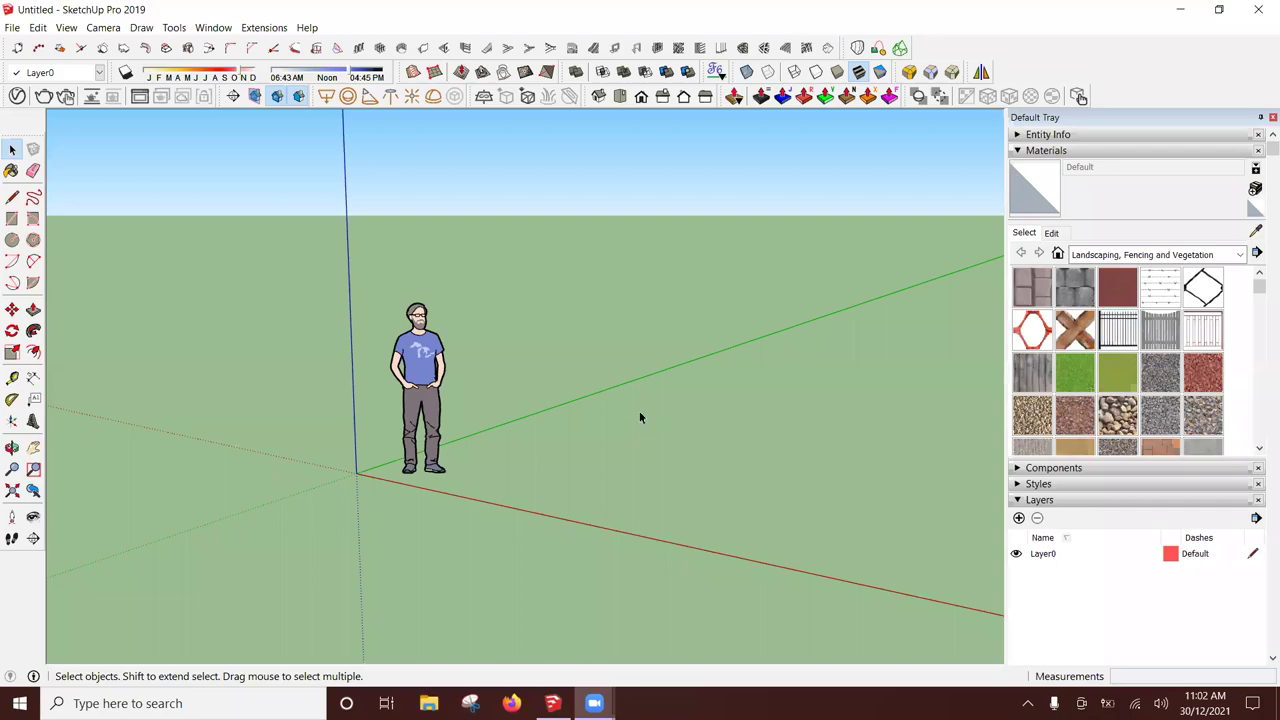
# Step: Draw a 15' x 9" wall footprint and push it up 10 feet
pyautogui.moveTo(624, 406); pyautogui.dragTo(515, 460, button='middle')
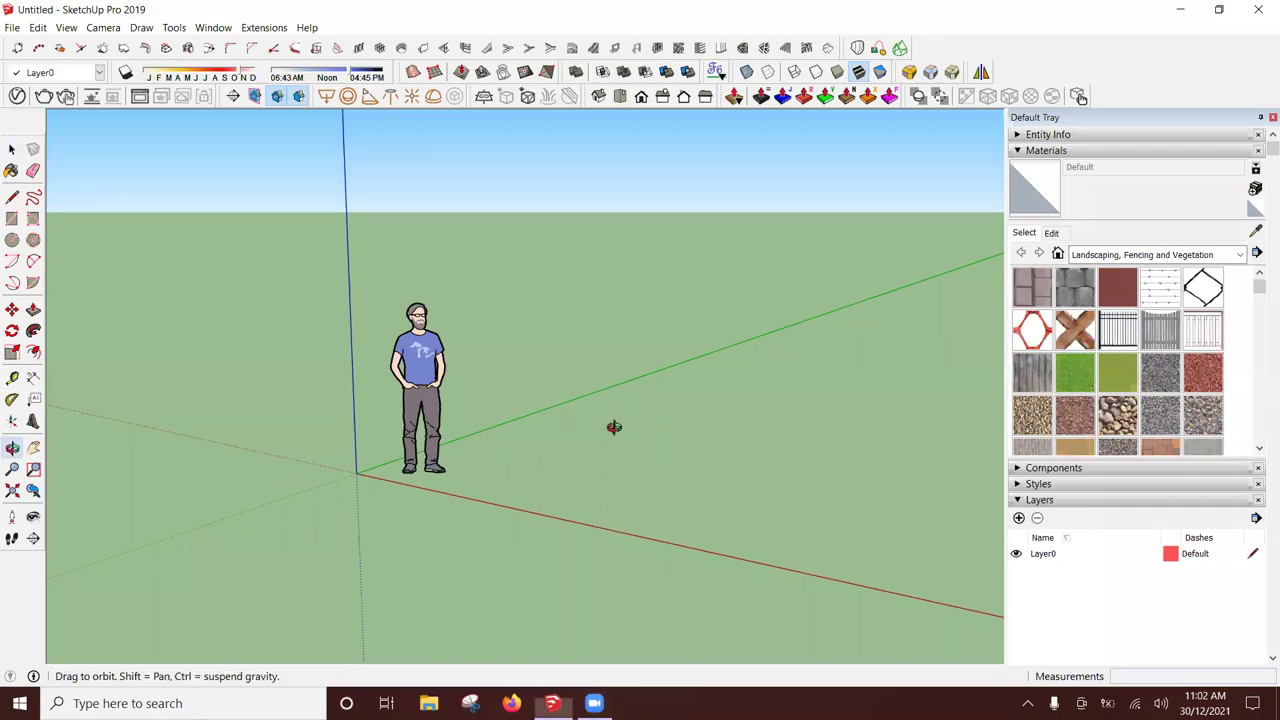
pyautogui.press('r')
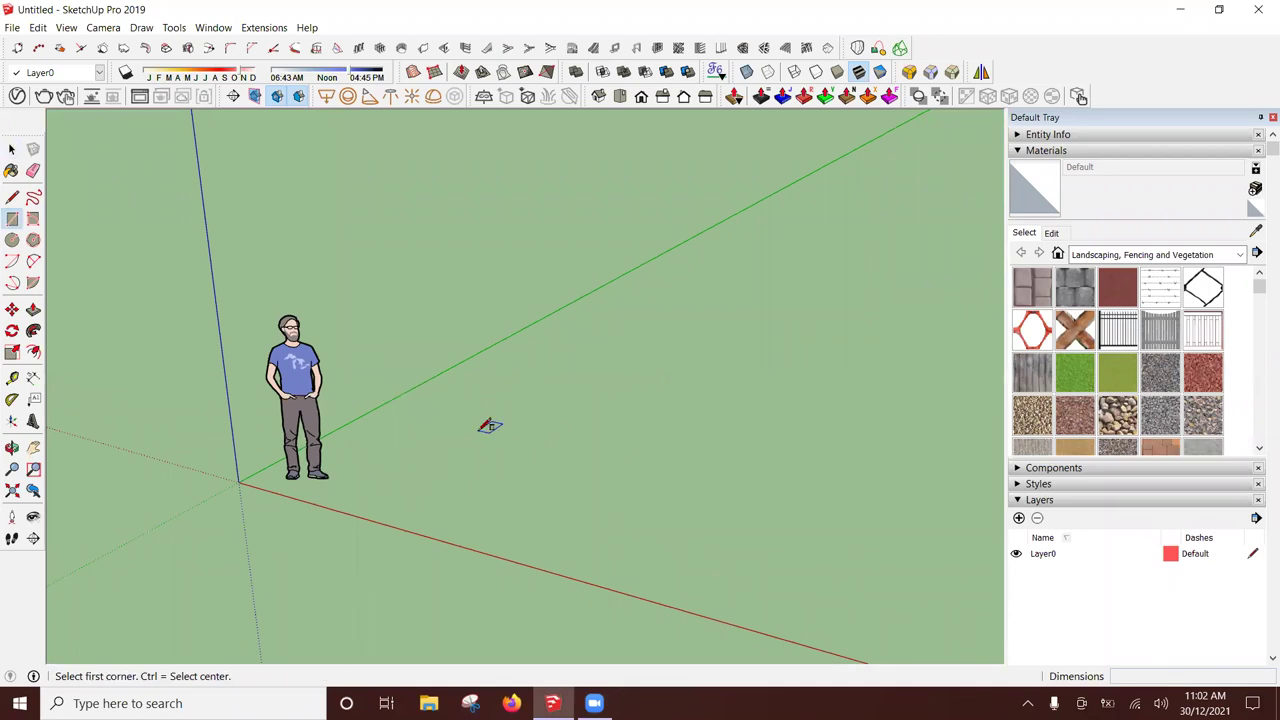
pyautogui.moveTo(489, 425)
pyautogui.mouseDown(button='middle')
pyautogui.moveTo(271, 420)
pyautogui.moveTo(283, 434)
pyautogui.mouseUp(button='middle')
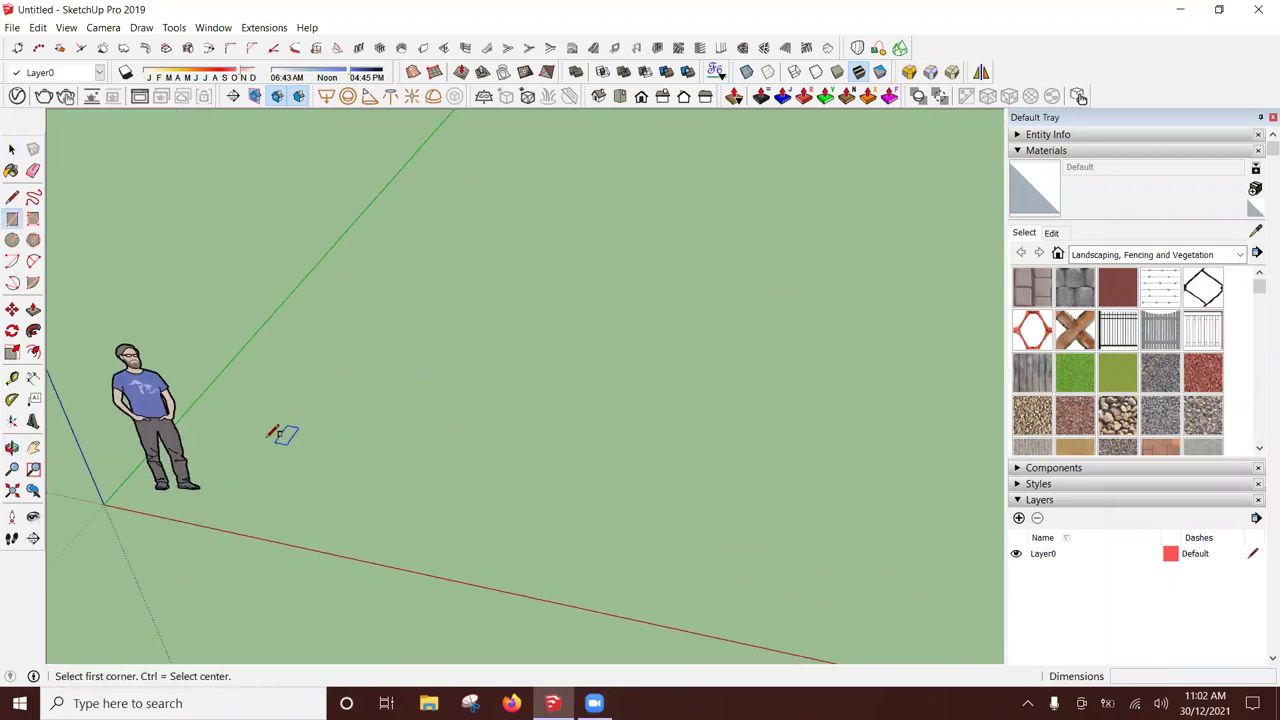
pyautogui.click(249, 435)
pyautogui.write("15',")
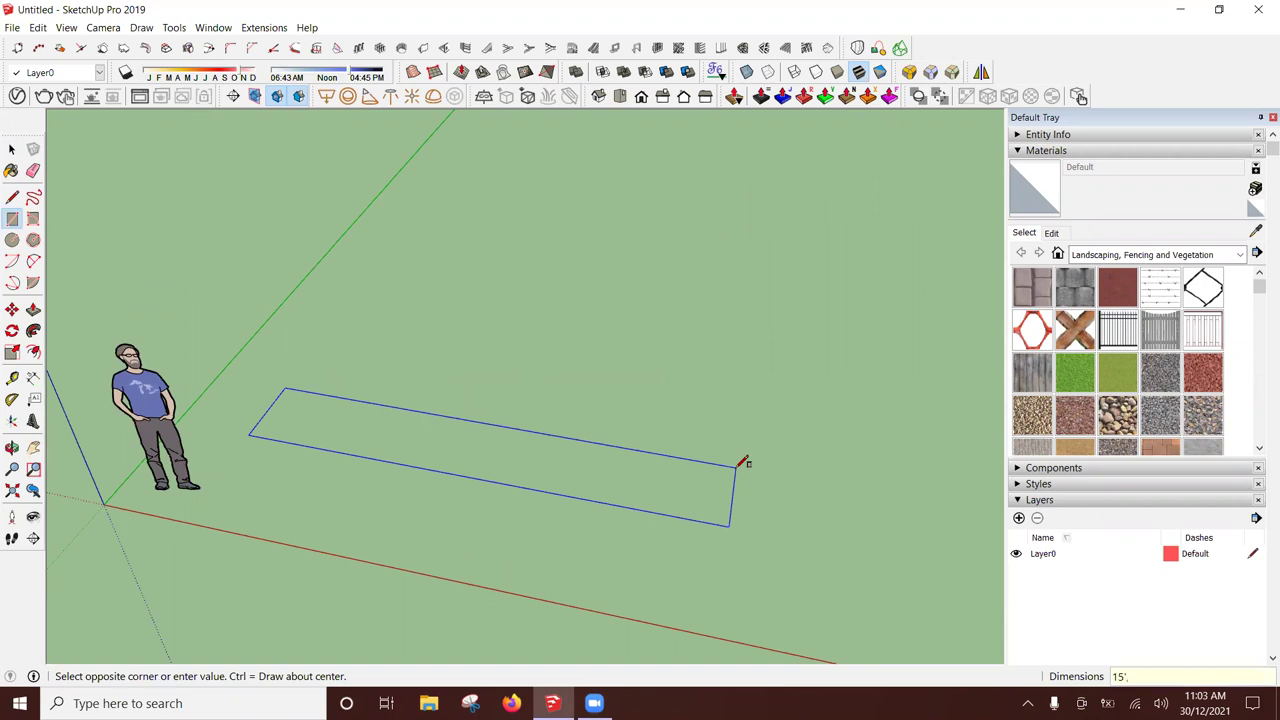
pyautogui.write('9')
pyautogui.press('Return')
pyautogui.press('p')
pyautogui.click(626, 500)
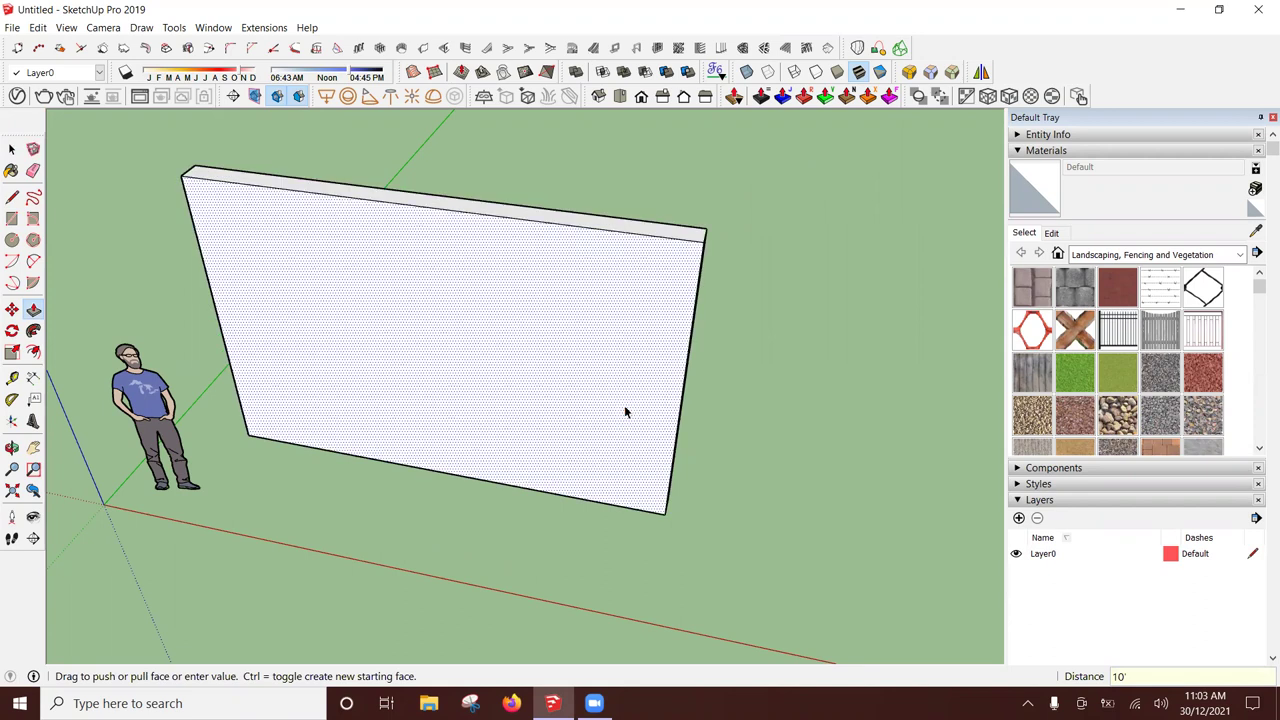
pyautogui.click(624, 405)
pyautogui.press('space')
pyautogui.moveTo(566, 420)
pyautogui.mouseDown(button='middle')
pyautogui.moveTo(494, 263)
pyautogui.moveTo(509, 484)
pyautogui.moveTo(389, 349)
pyautogui.moveTo(260, 409)
pyautogui.moveTo(278, 425)
pyautogui.moveTo(263, 437)
pyautogui.mouseUp(button='middle')
pyautogui.scroll(3, 260, 420)
pyautogui.scroll(2, 278, 425)
# Step: Outline a doorway on the wall's base edge and push it through the wall
pyautogui.press('r')
pyautogui.click(136, 520)
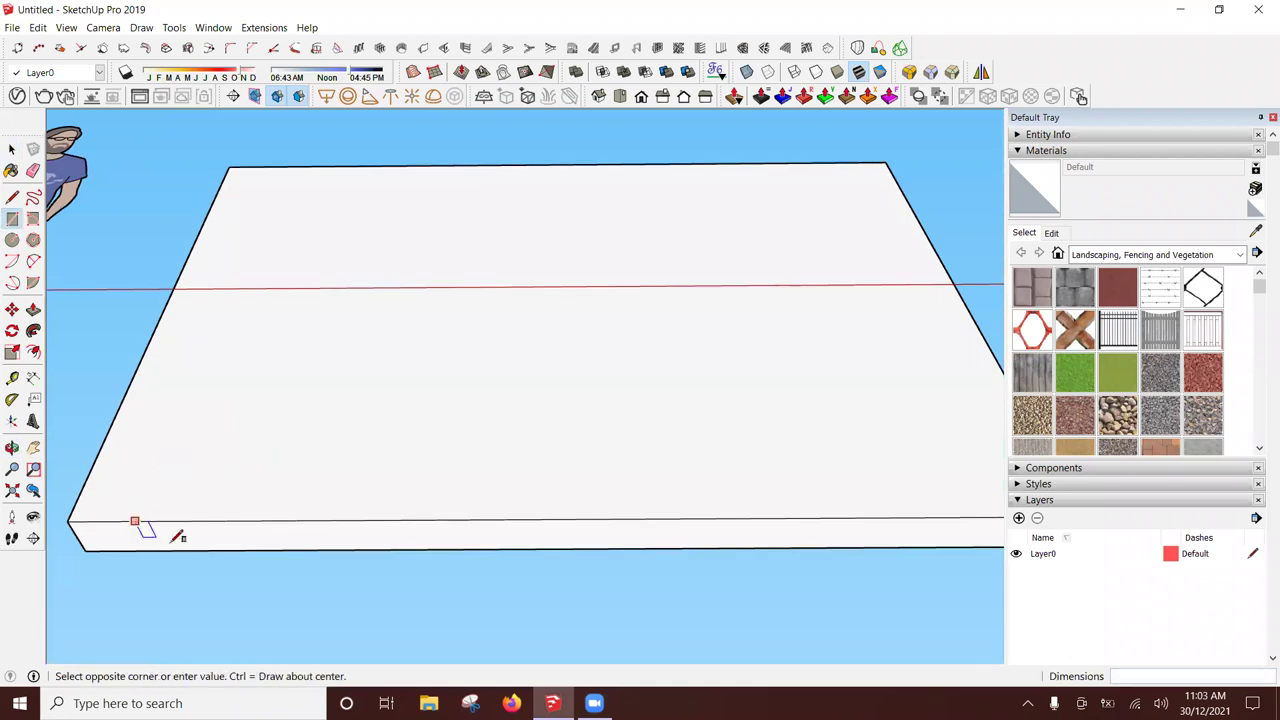
pyautogui.click(310, 550)
pyautogui.press('p')
pyautogui.click(227, 548)
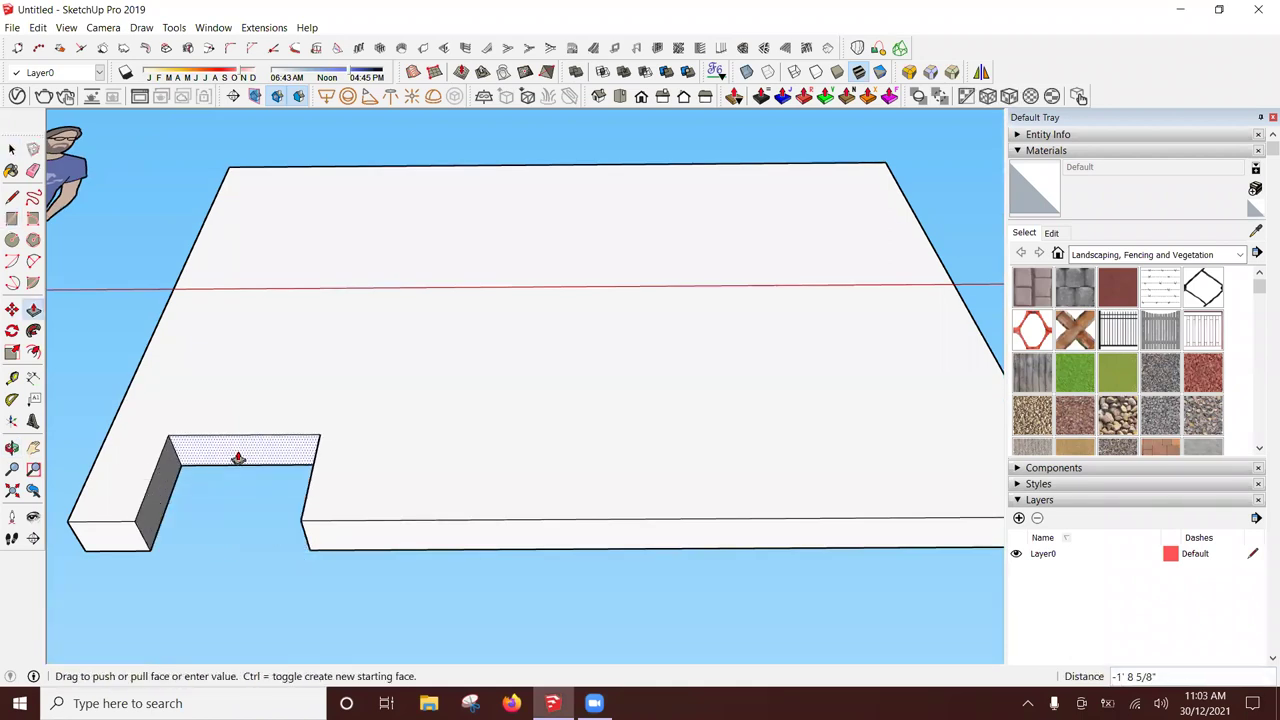
pyautogui.click(238, 458)
pyautogui.moveTo(393, 380)
pyautogui.mouseDown(button='middle')
pyautogui.moveTo(443, 509)
pyautogui.moveTo(491, 368)
pyautogui.mouseUp(button='middle')
# Step: Place a guide below the top edge and another horizontal guide 4 feet lower
pyautogui.press('t')
pyautogui.click(507, 202)
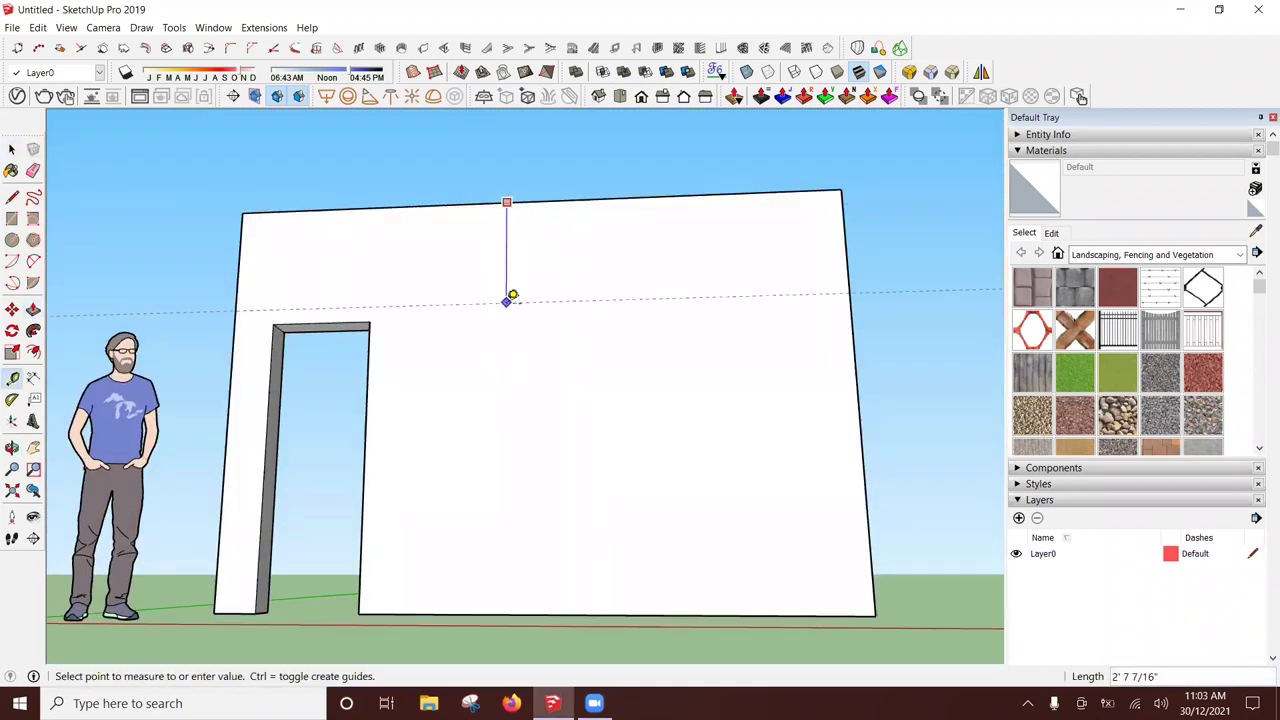
pyautogui.press('Return')
pyautogui.click(503, 318)
pyautogui.write('4')
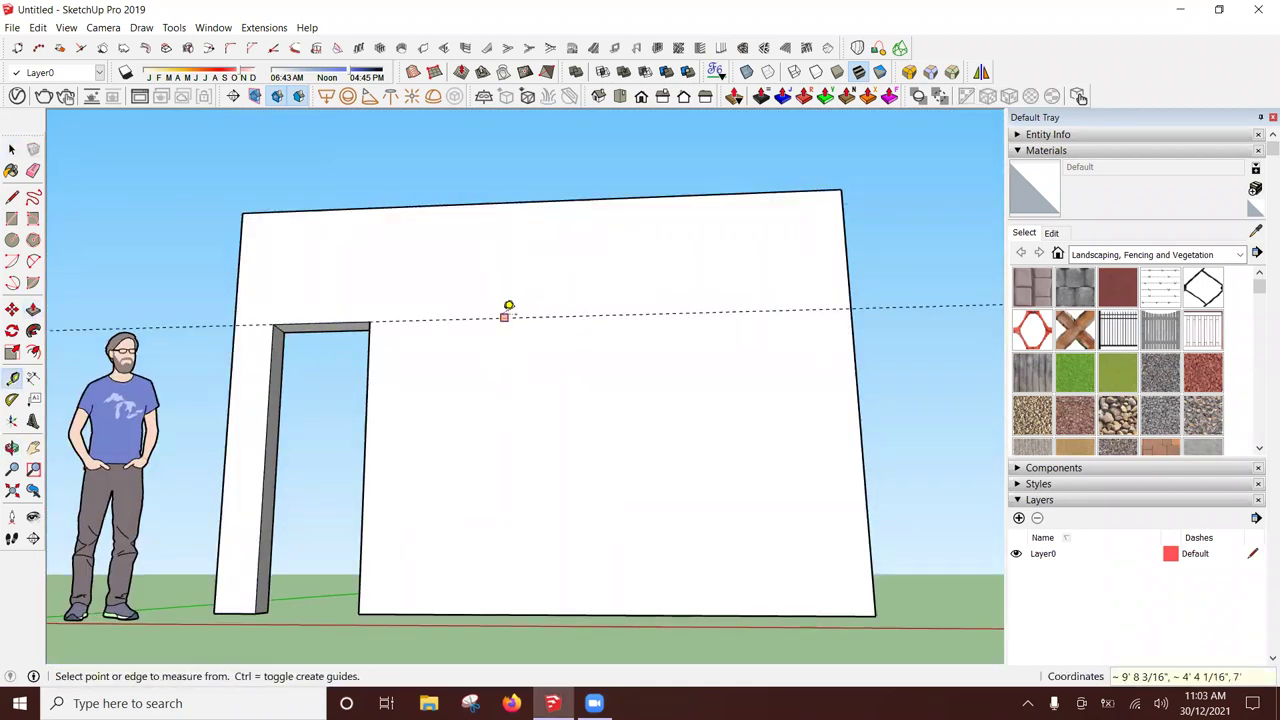
pyautogui.press('Return')
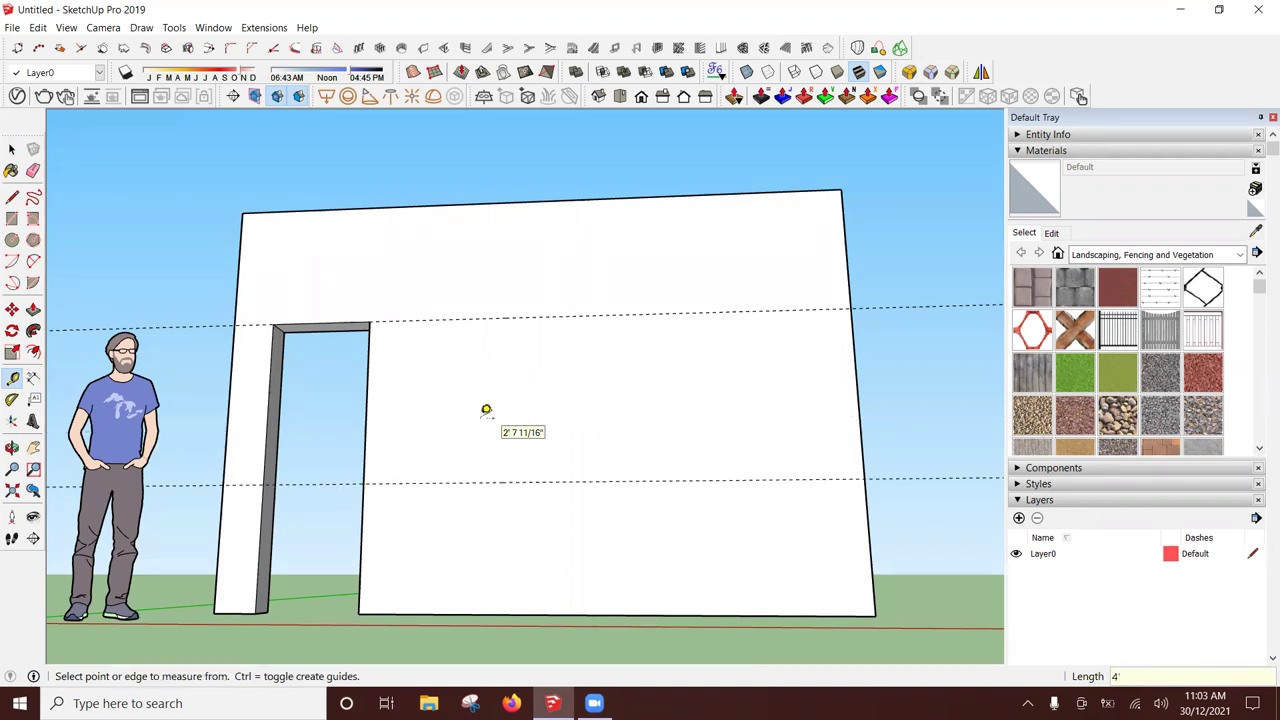
# Step: Add vertical guides right of the doorway and for the window and vent sides
pyautogui.click(367, 396)
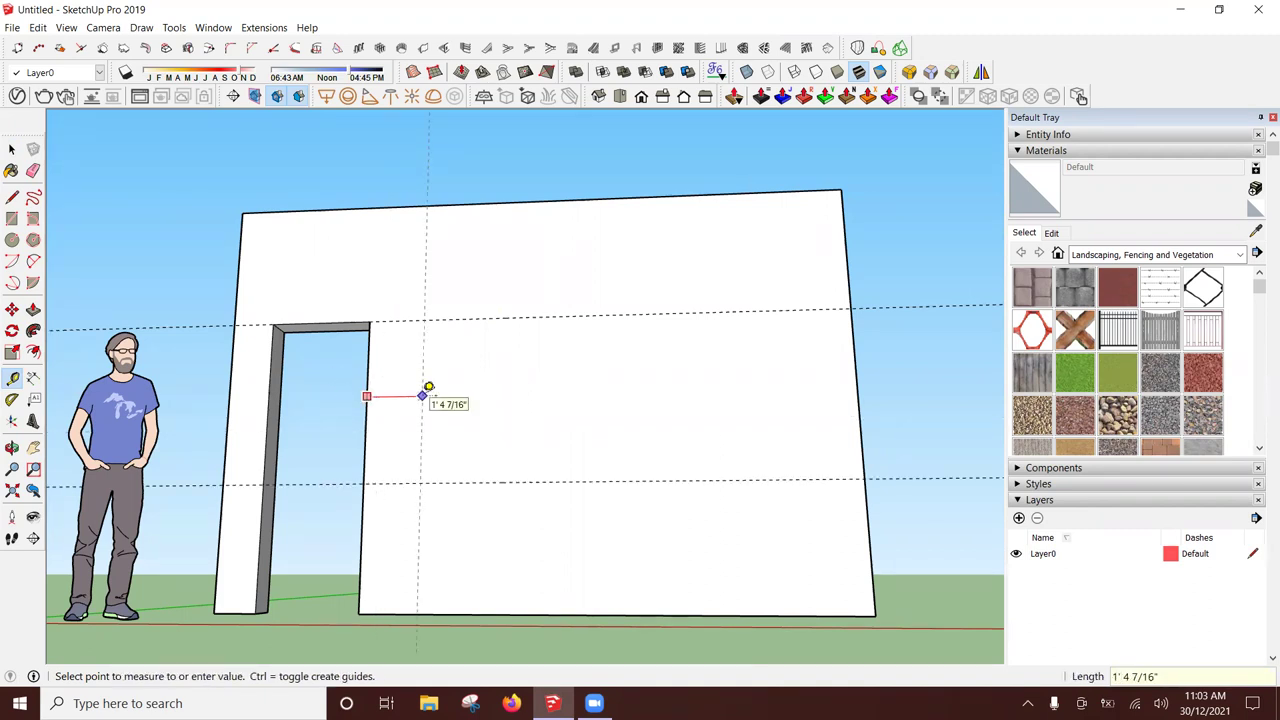
pyautogui.click(424, 394)
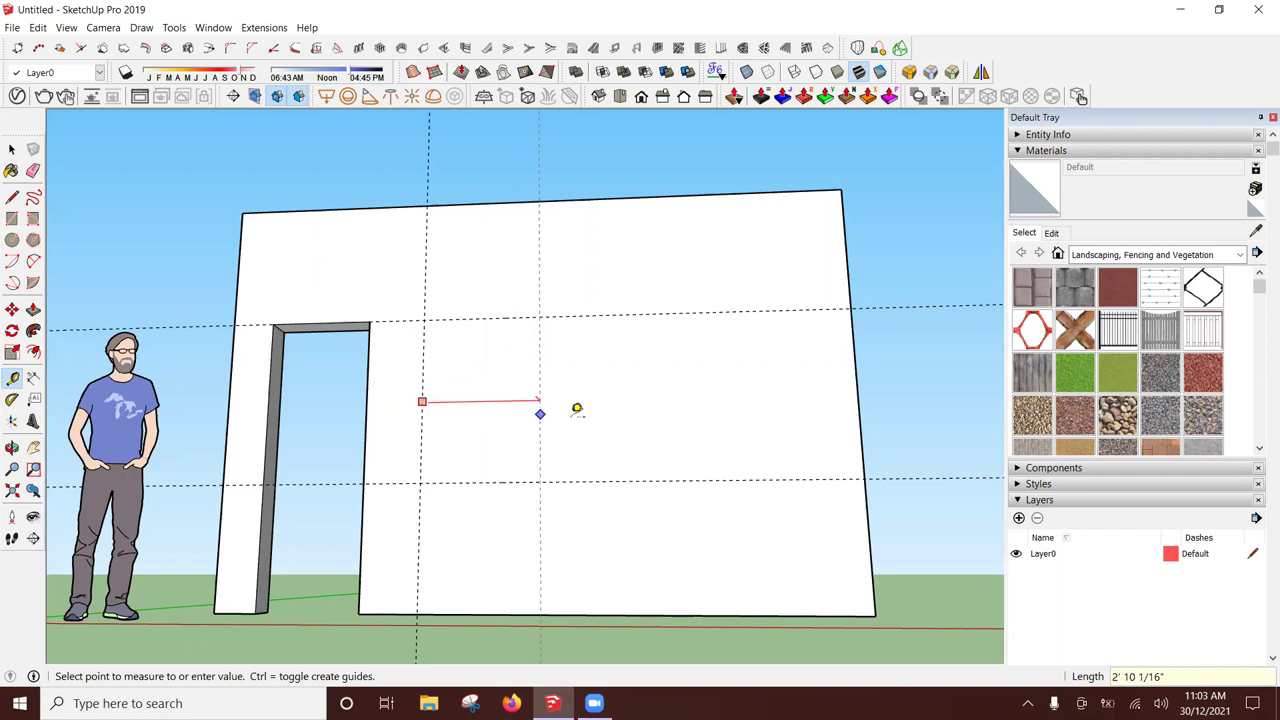
pyautogui.click(619, 412)
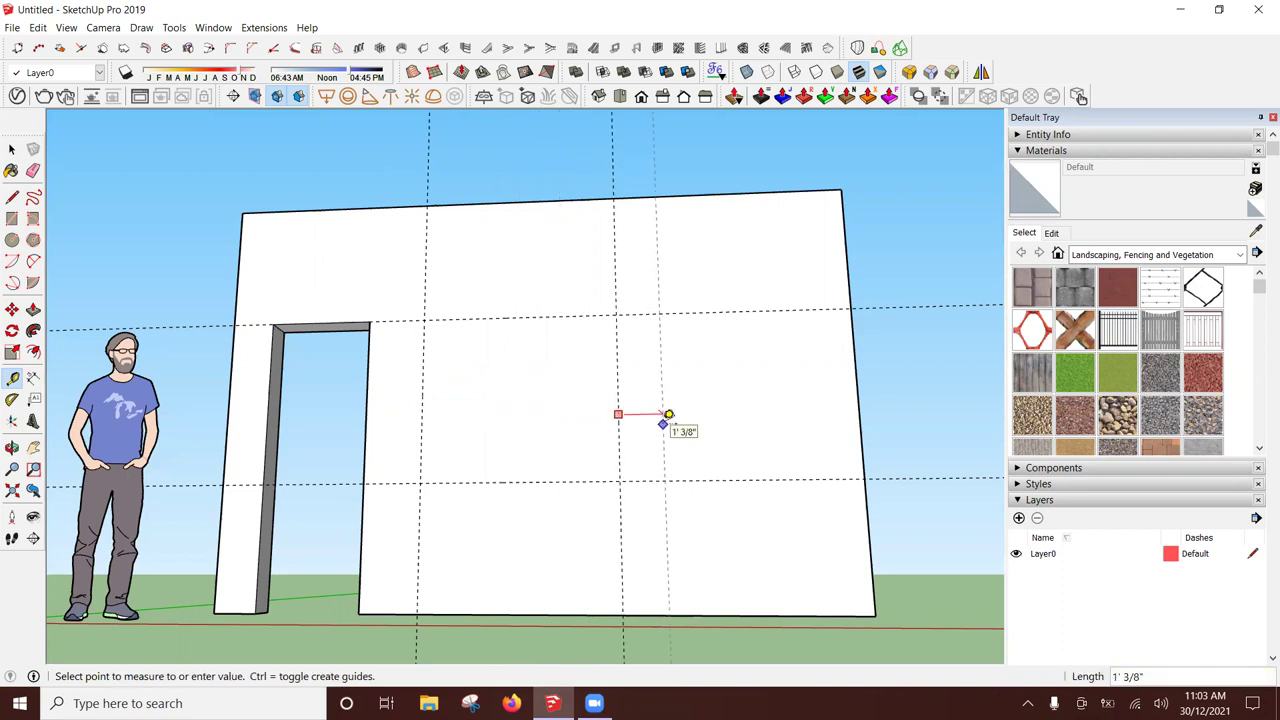
pyautogui.click(668, 414)
pyautogui.click(663, 419)
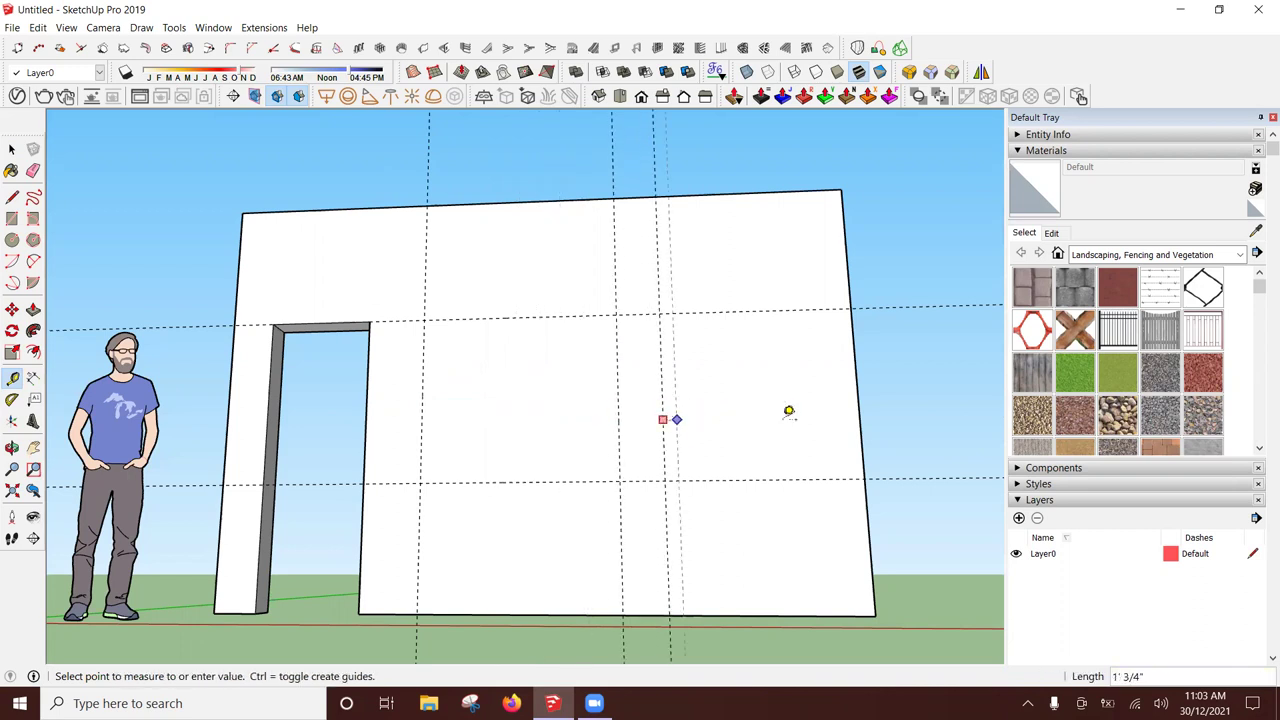
pyautogui.click(750, 411)
# Step: Add a horizontal guide 2 feet below the upper guide
pyautogui.moveTo(749, 409); pyautogui.dragTo(744, 306, button='middle')
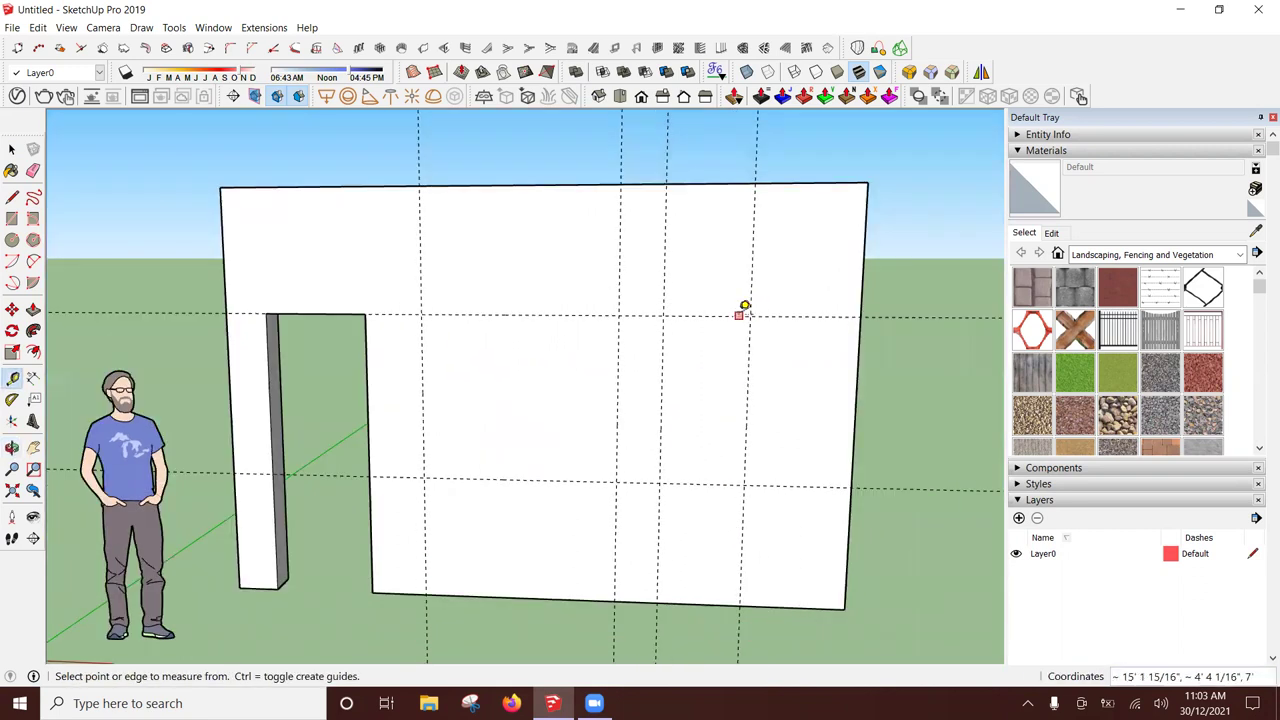
pyautogui.click(737, 316)
pyautogui.press('Return')
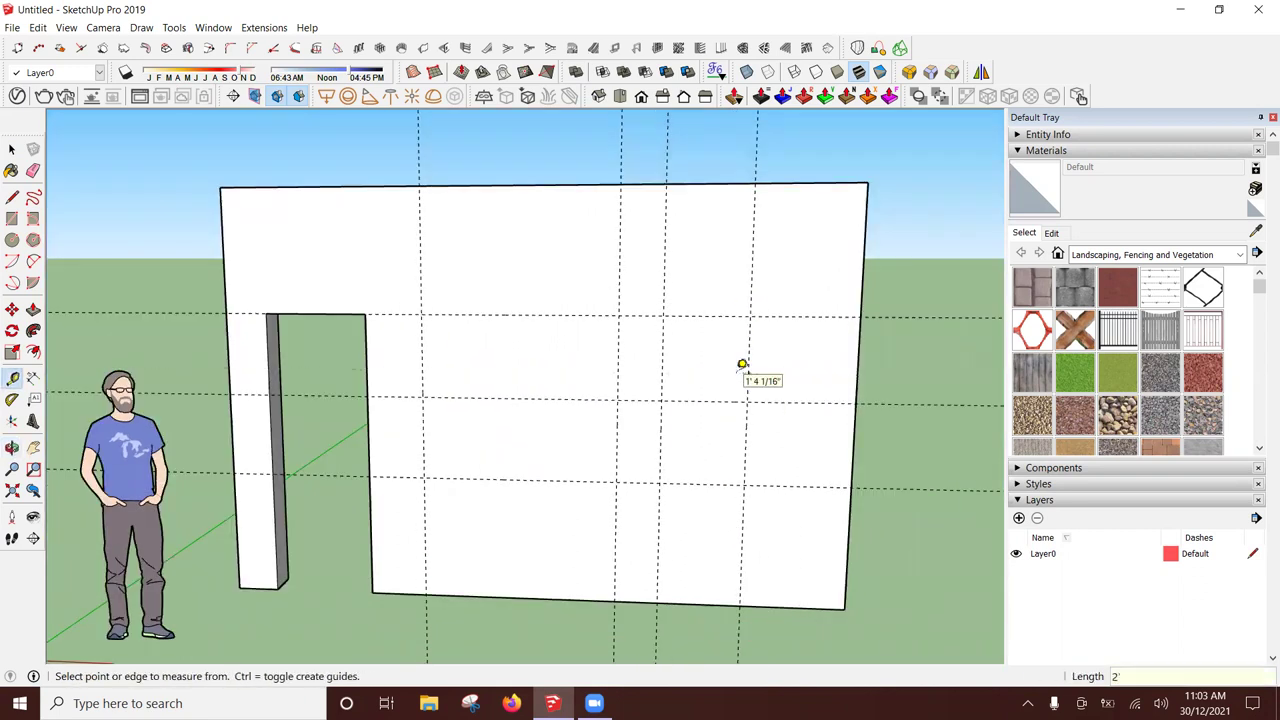
# Step: Draw the small vent rectangle and the large window rectangle between the guides
pyautogui.press('r')
pyautogui.click(661, 401)
pyautogui.click(750, 316)
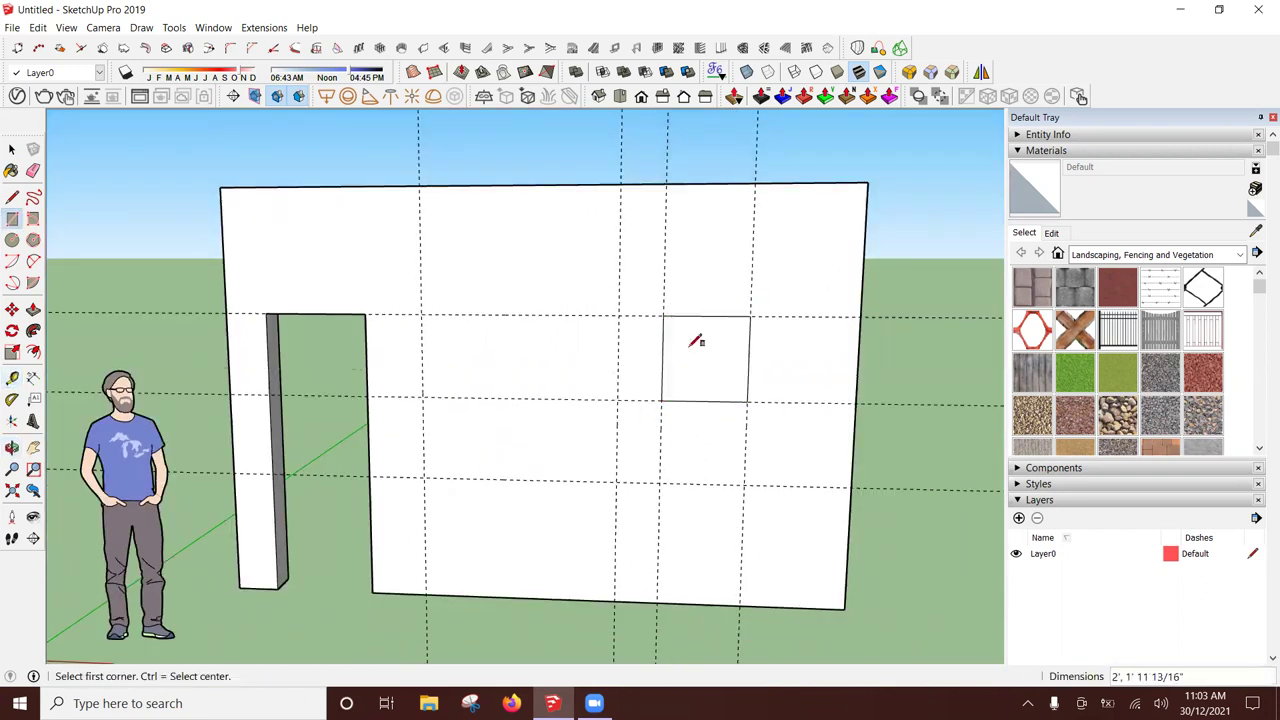
pyautogui.click(424, 477)
pyautogui.click(621, 316)
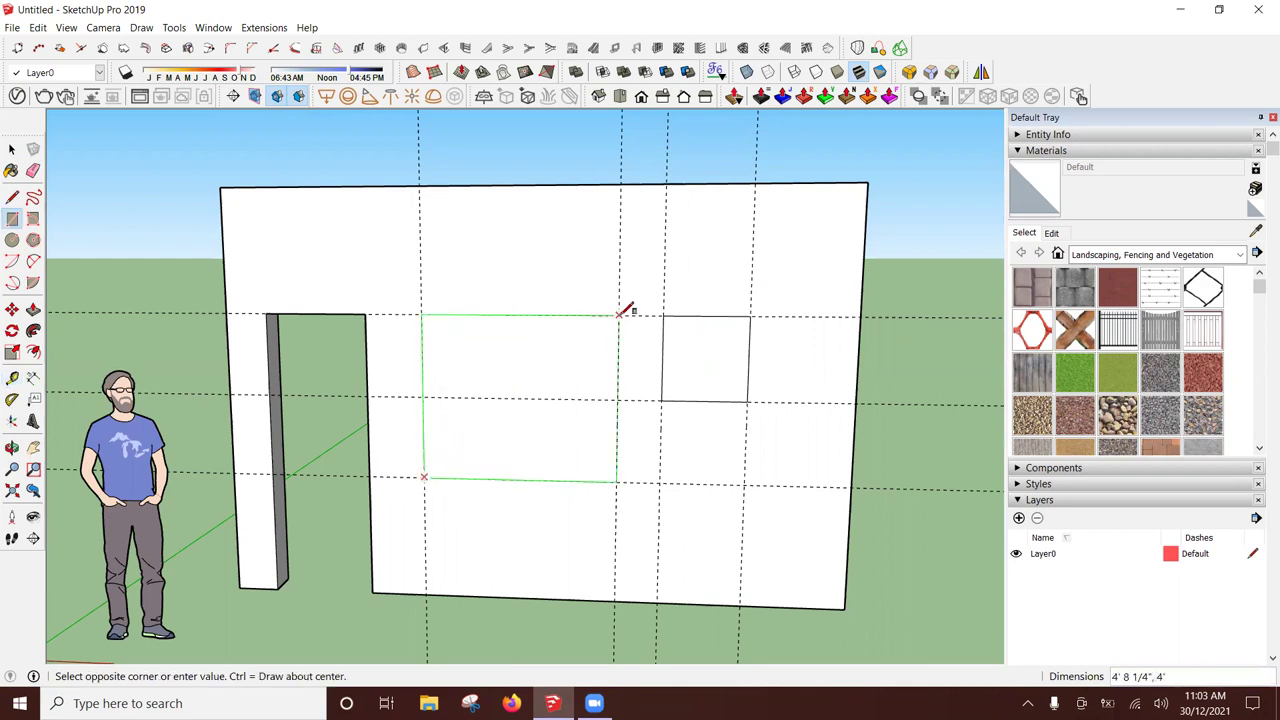
# Step: Push the window and vent faces through the wall's thickness
pyautogui.moveTo(600, 391); pyautogui.dragTo(543, 380, button='middle')
pyautogui.press('p')
pyautogui.click(543, 380)
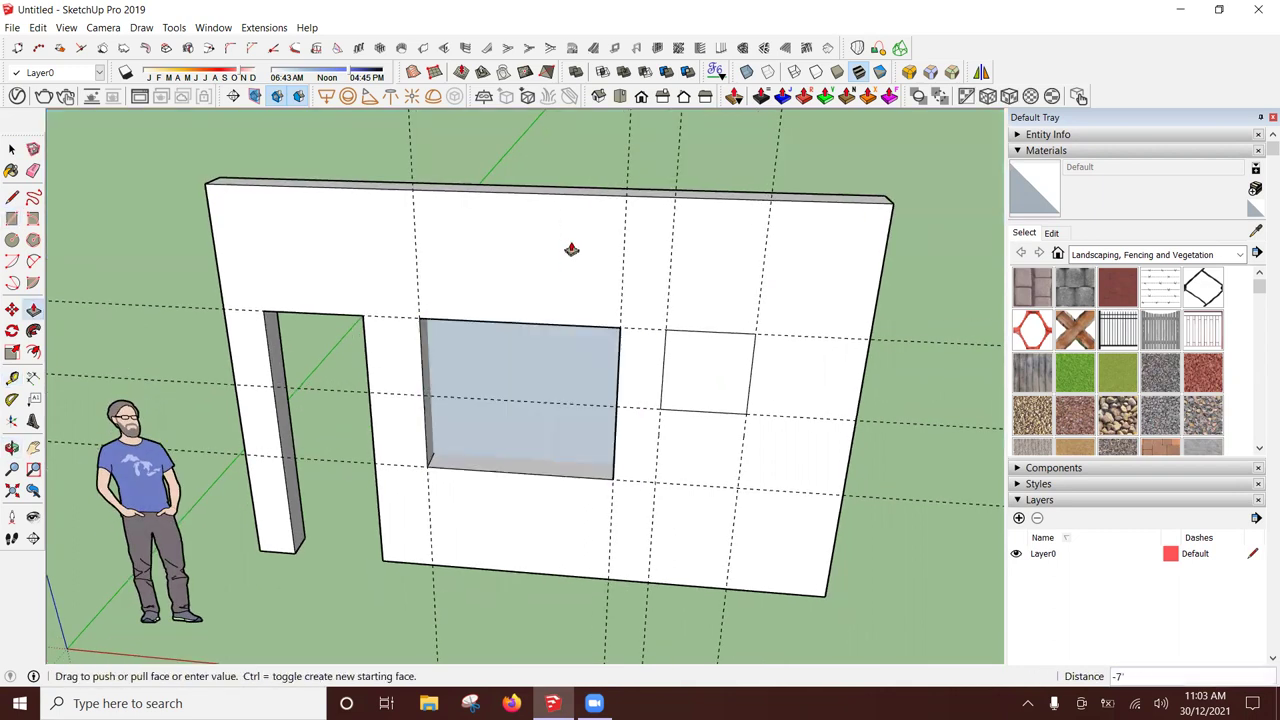
pyautogui.click(610, 190)
pyautogui.doubleClick(705, 365)
pyautogui.moveTo(676, 337); pyautogui.dragTo(580, 363, button='middle')
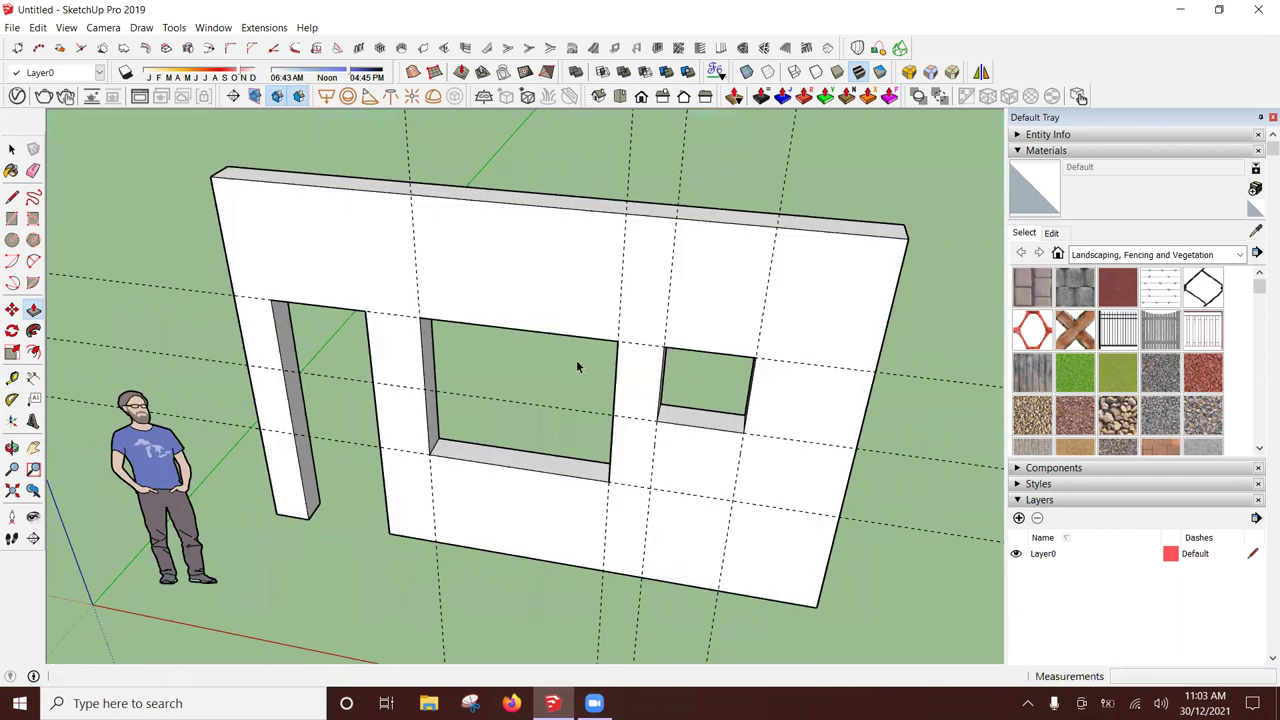
# Step: Delete all guide lines using Edit > Delete Guides
pyautogui.press('space')
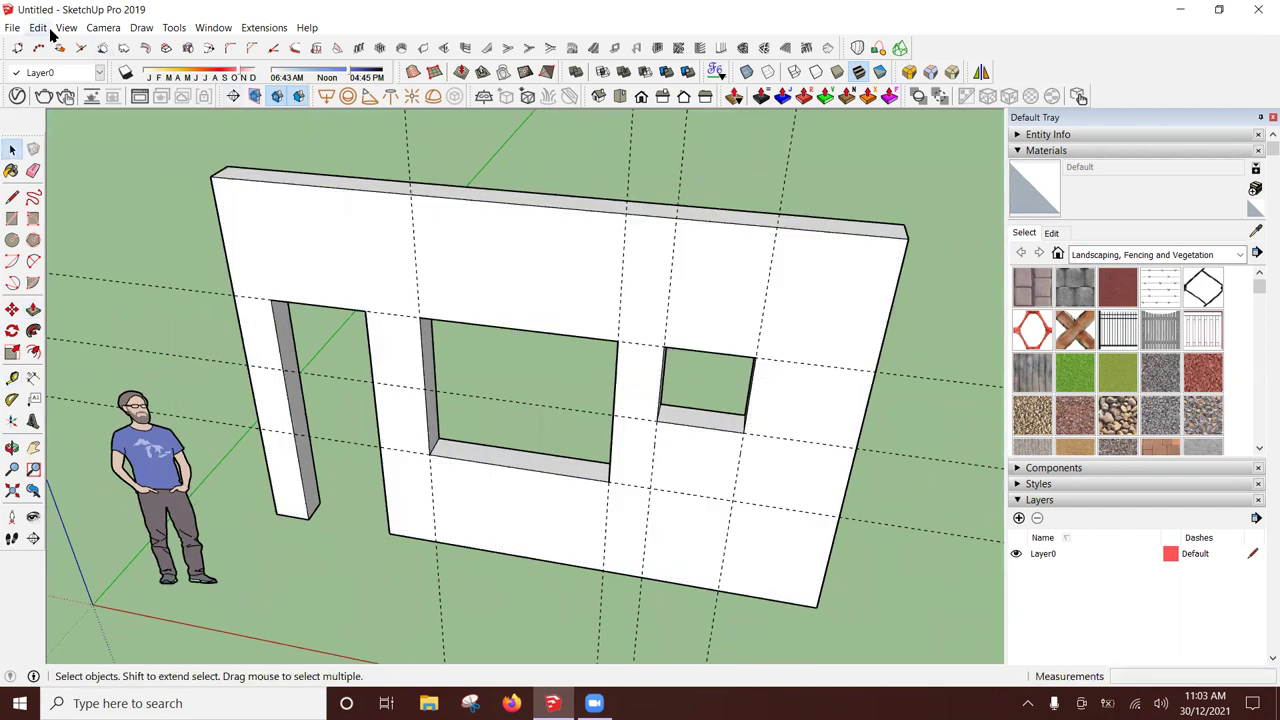
pyautogui.click(40, 28)
pyautogui.click(100, 163)
# Step: Select the entire wall with its openings and bring up its context menu
pyautogui.moveTo(383, 317); pyautogui.dragTo(577, 180, button='middle')
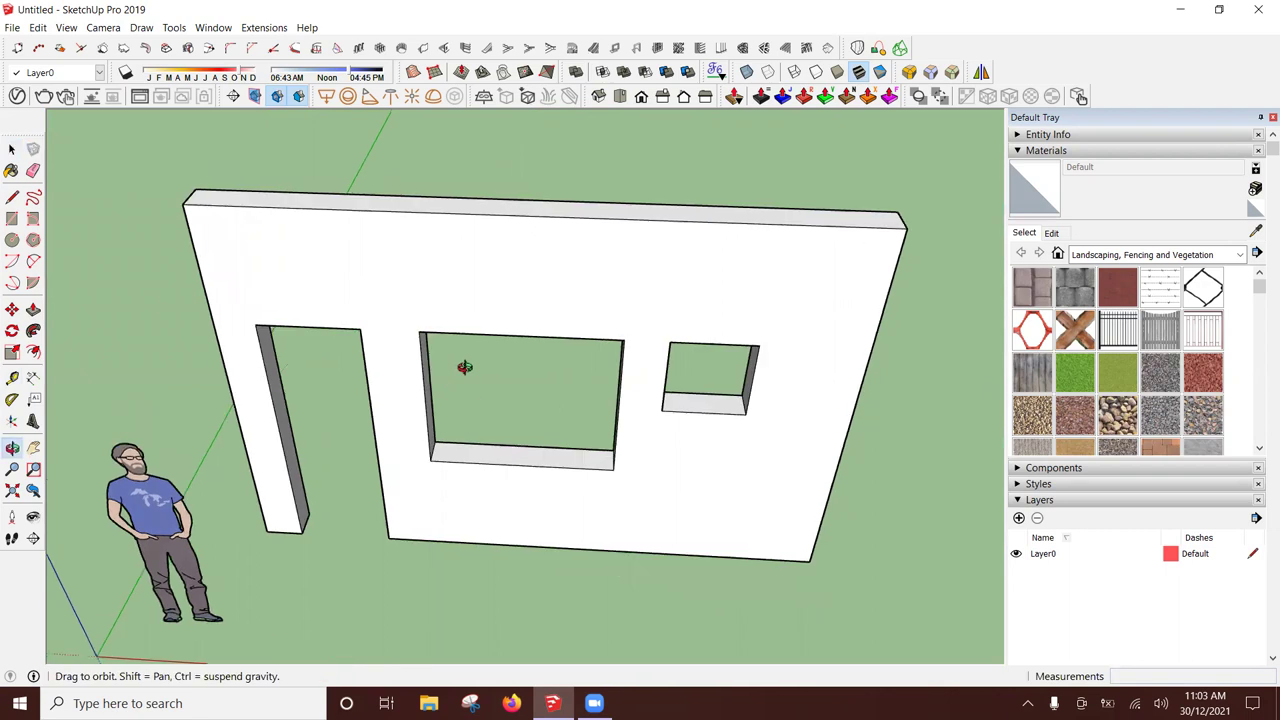
pyautogui.tripleClick(797, 350)
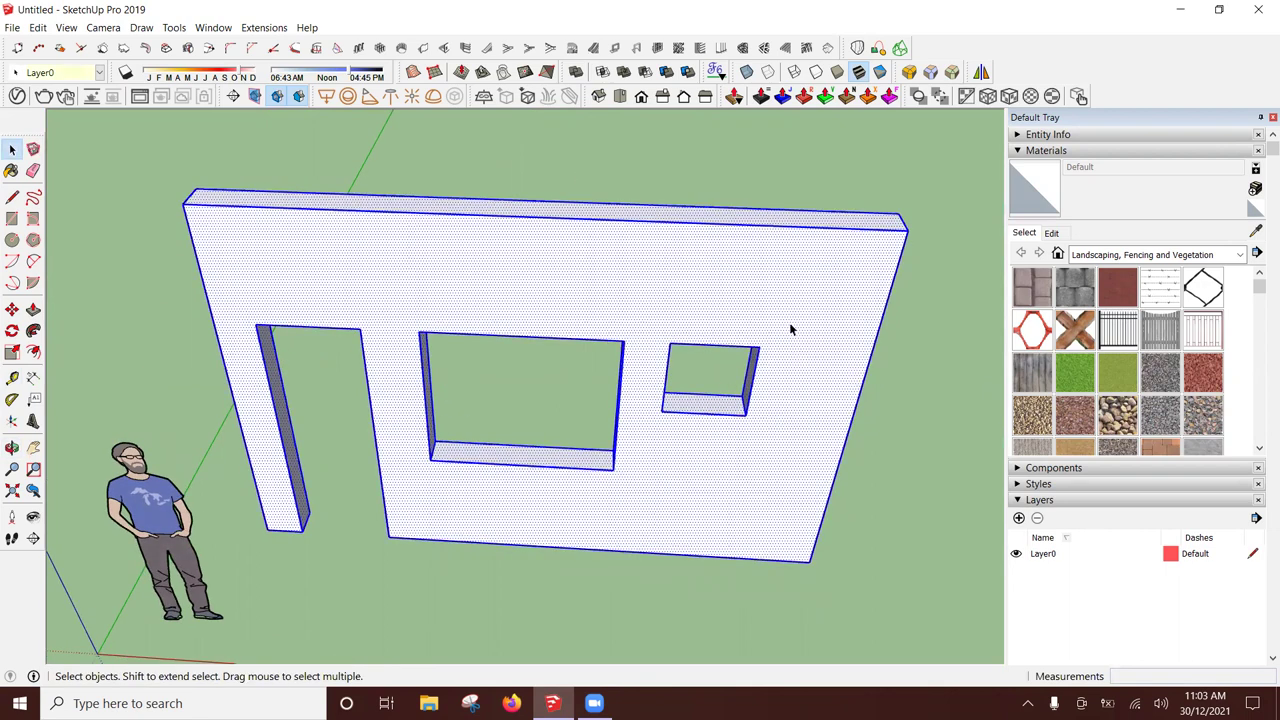
pyautogui.rightClick(790, 329)
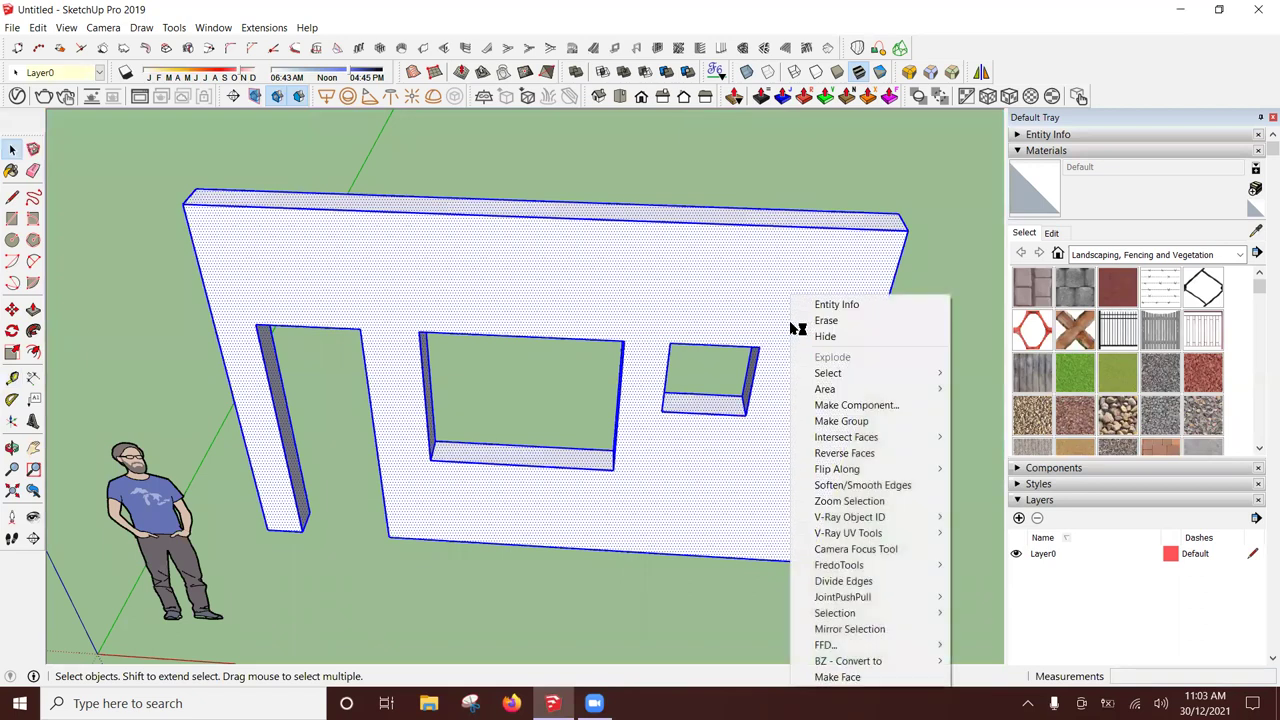
pyautogui.click(851, 421)
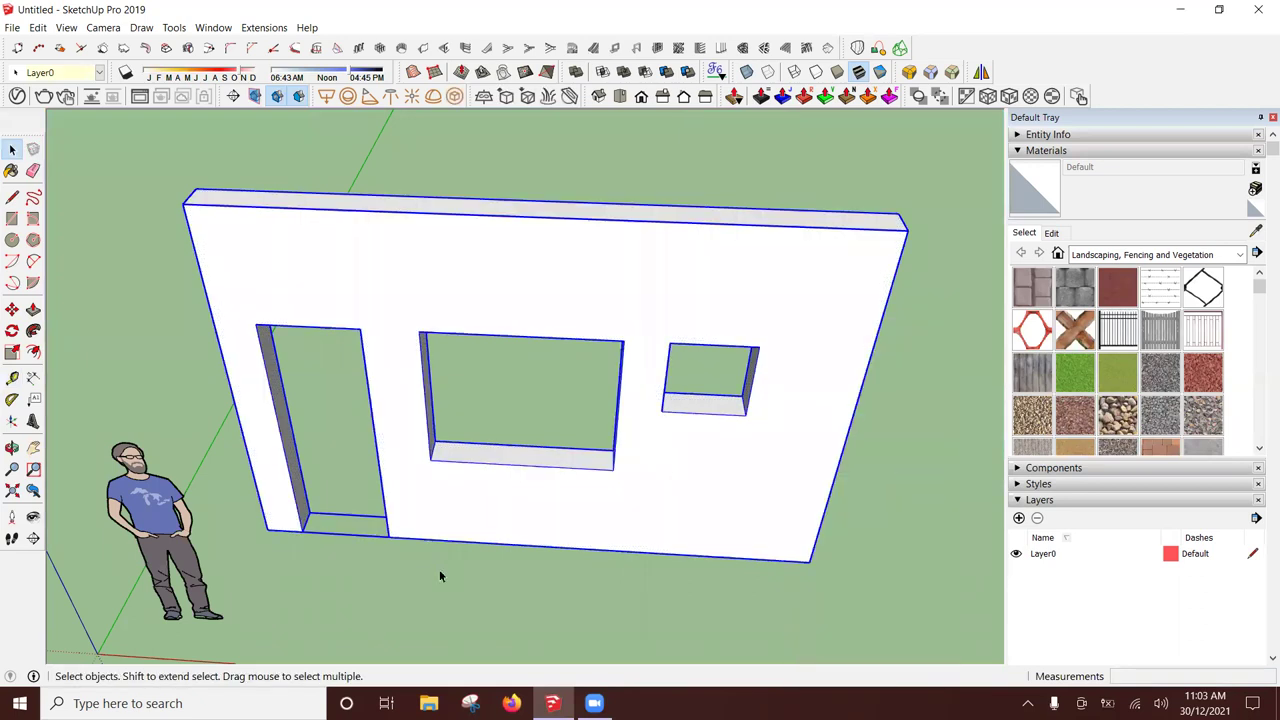
pyautogui.scroll(2, 439, 575)
pyautogui.scroll(2, 323, 564)
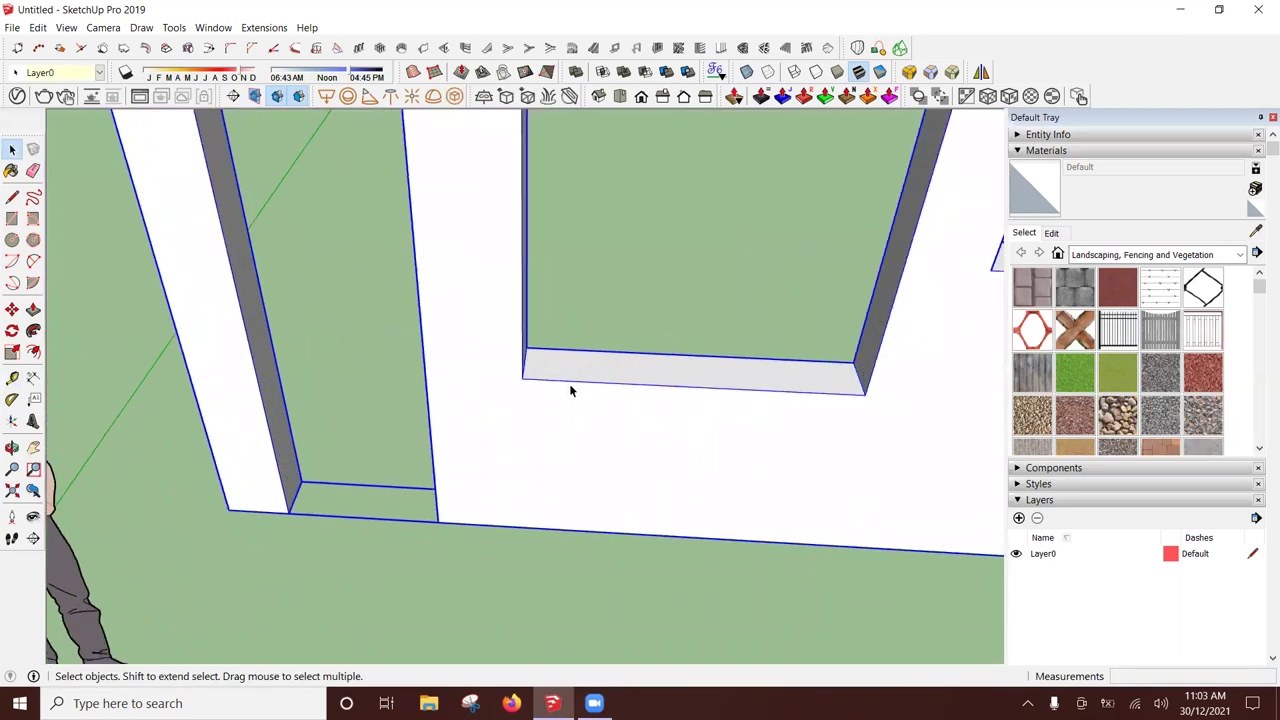
pyautogui.scroll(1, 282, 500)
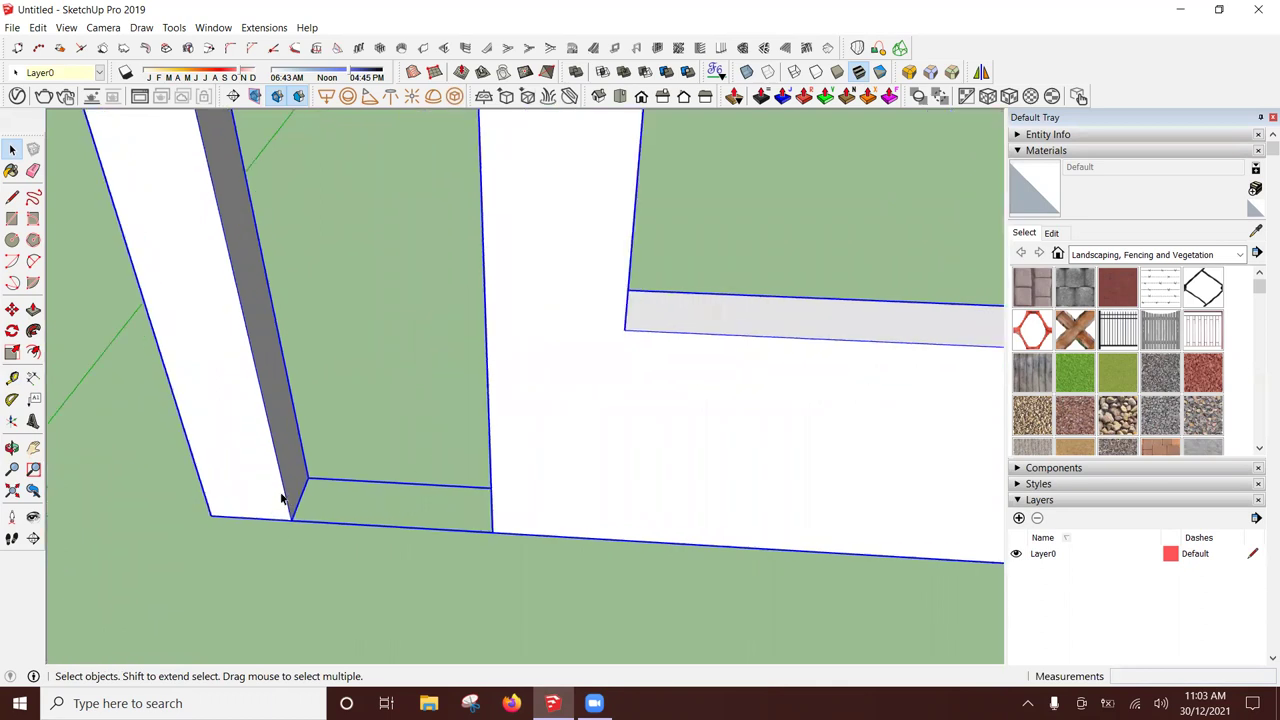
pyautogui.scroll(1, 359, 487)
pyautogui.scroll(1, 356, 470)
pyautogui.click(353, 455)
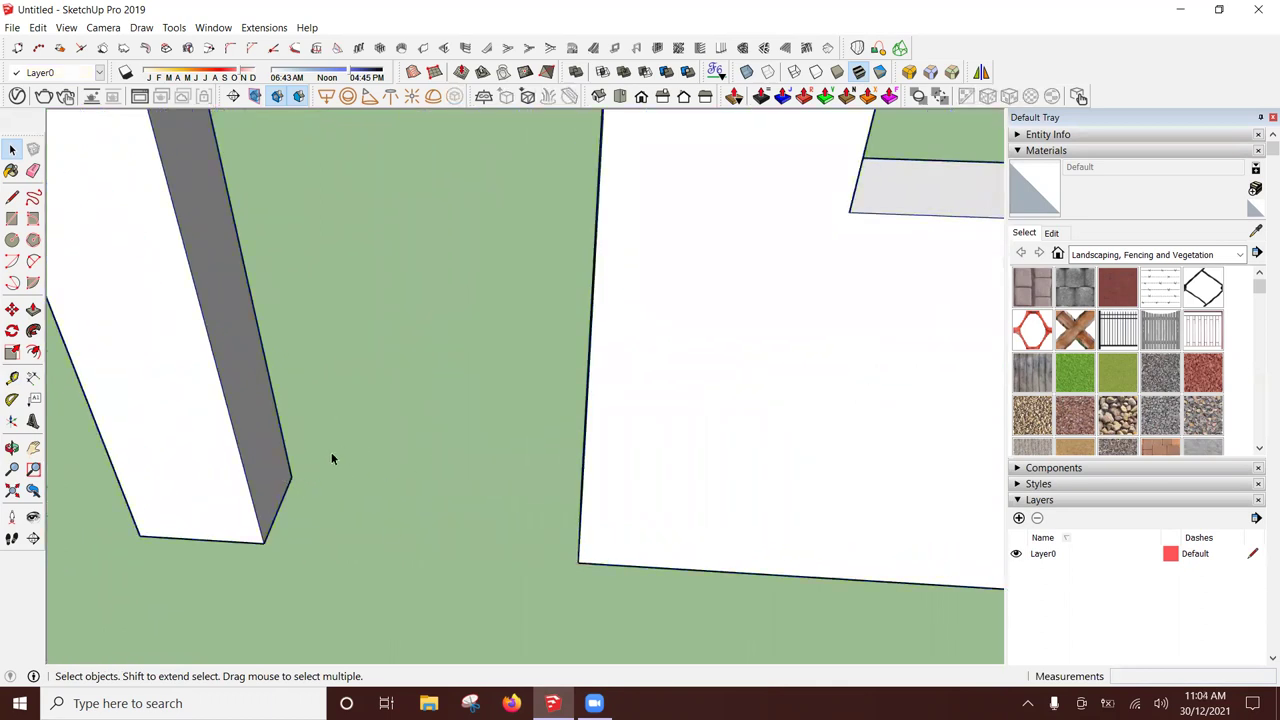
pyautogui.scroll(1, 332, 458)
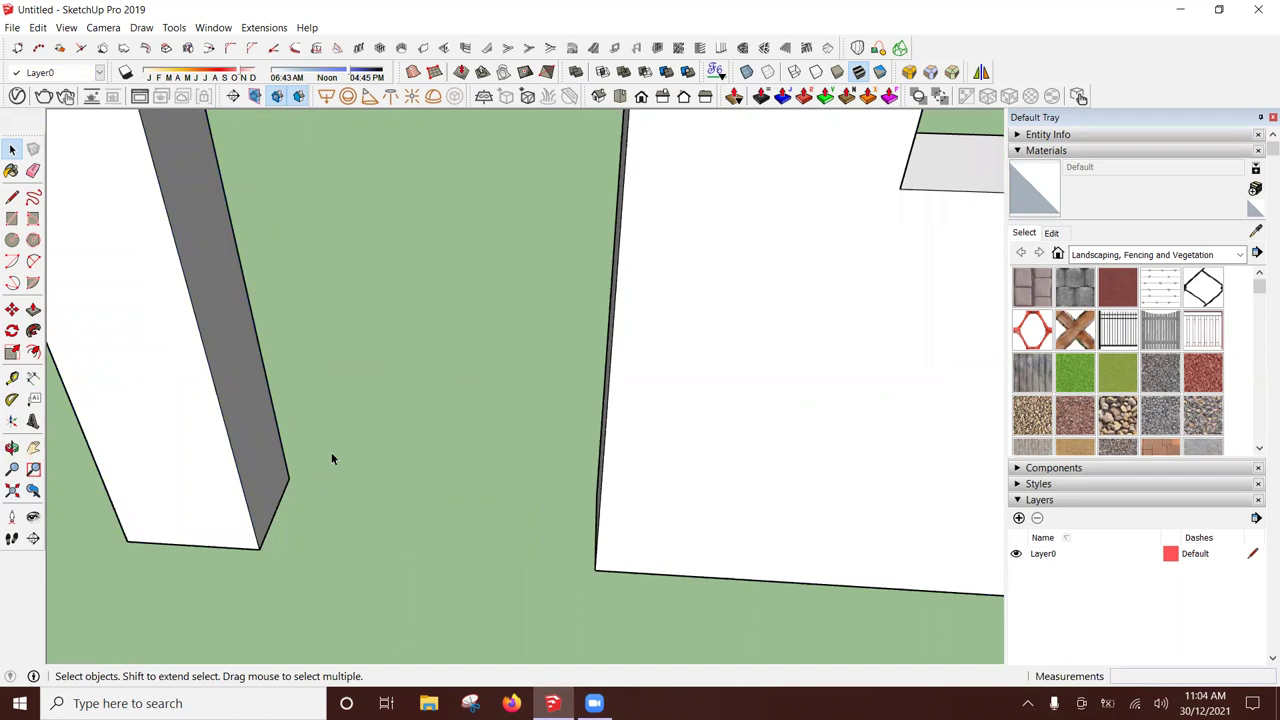
pyautogui.scroll(1, 251, 528)
pyautogui.scroll(1, 257, 508)
# Step: Draw a small frame profile face at the doorway's wall corner
pyautogui.press('l')
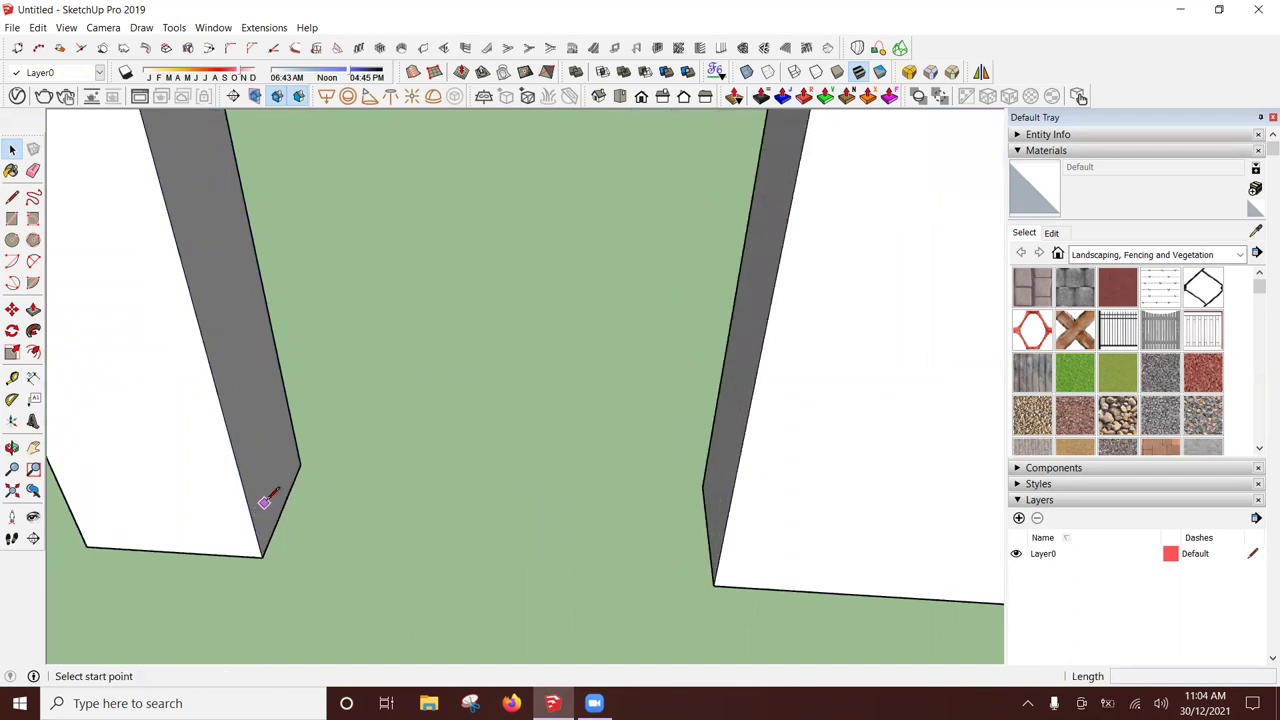
pyautogui.click(262, 557)
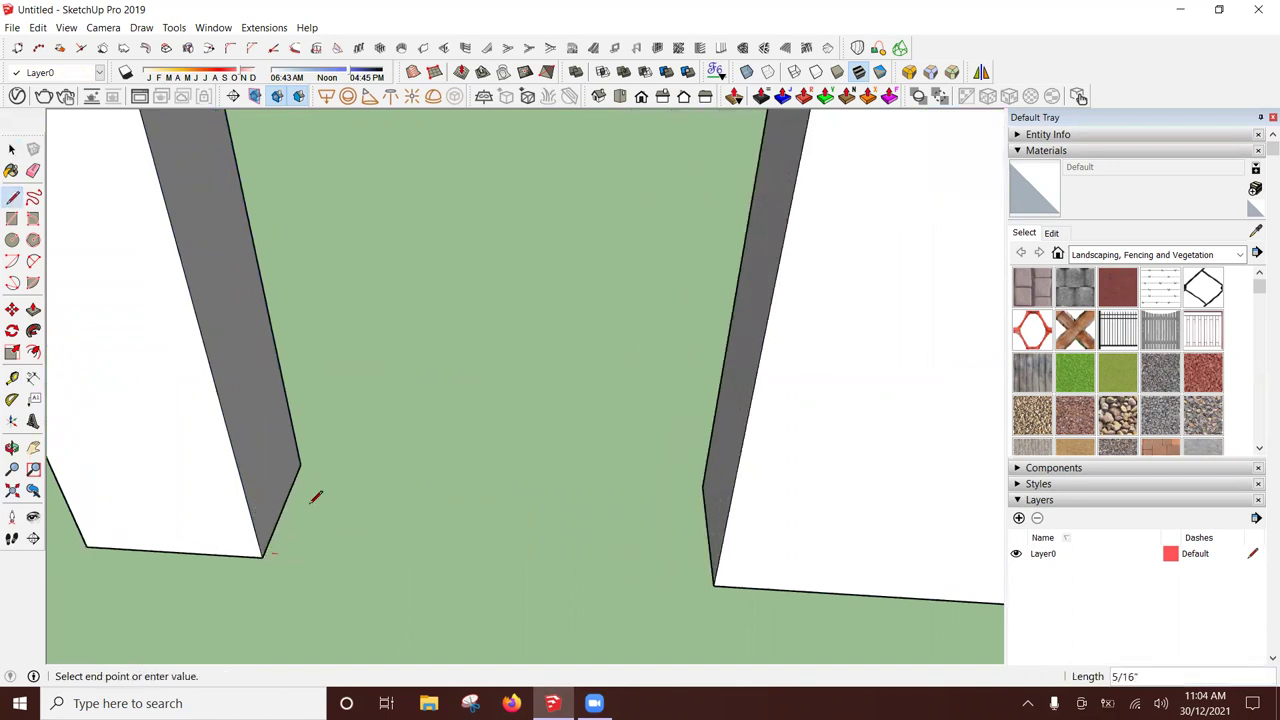
pyautogui.press('Escape')
pyautogui.click(262, 557)
pyautogui.write('1')
pyautogui.click(292, 557)
pyautogui.press('space')
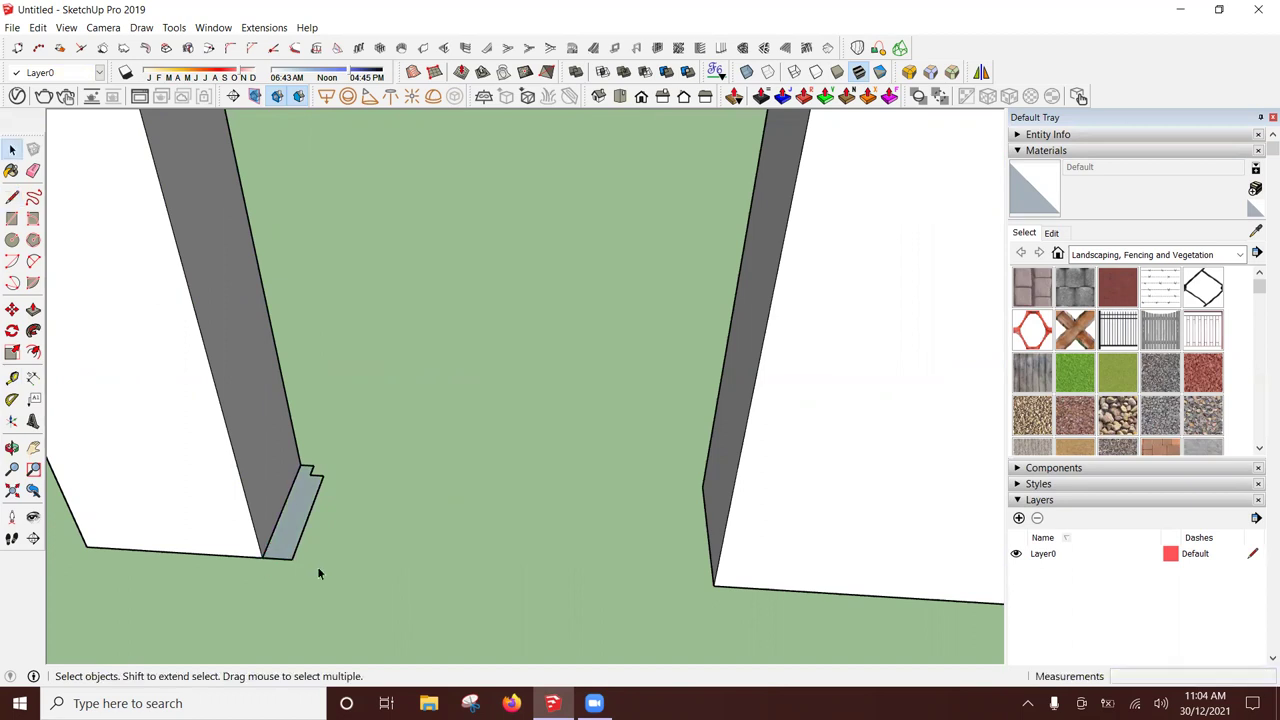
pyautogui.moveTo(317, 566)
pyautogui.mouseDown(button='middle')
pyautogui.moveTo(320, 528)
pyautogui.moveTo(376, 494)
pyautogui.mouseUp(button='middle')
# Step: Trace lines along the door opening's outline up to its top corner
pyautogui.press('l')
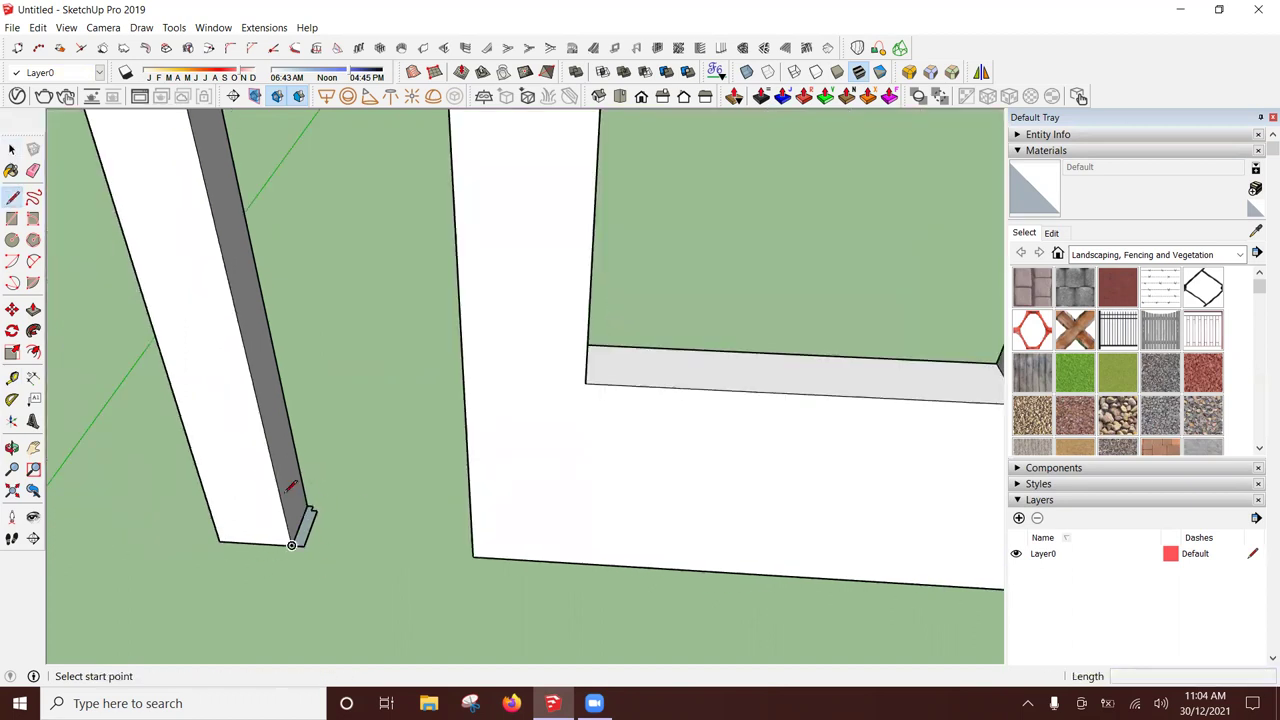
pyautogui.click(292, 545)
pyautogui.scroll(-2, 280, 460)
pyautogui.scroll(-2, 295, 525)
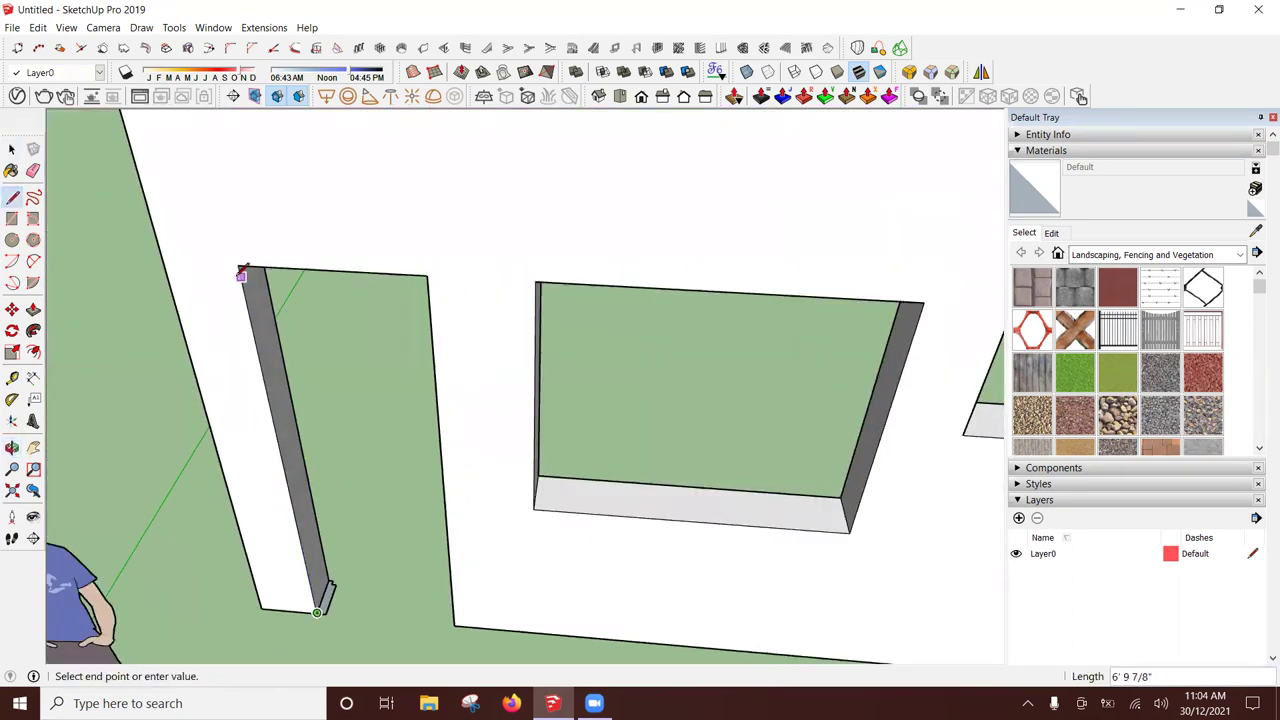
pyautogui.click(240, 265)
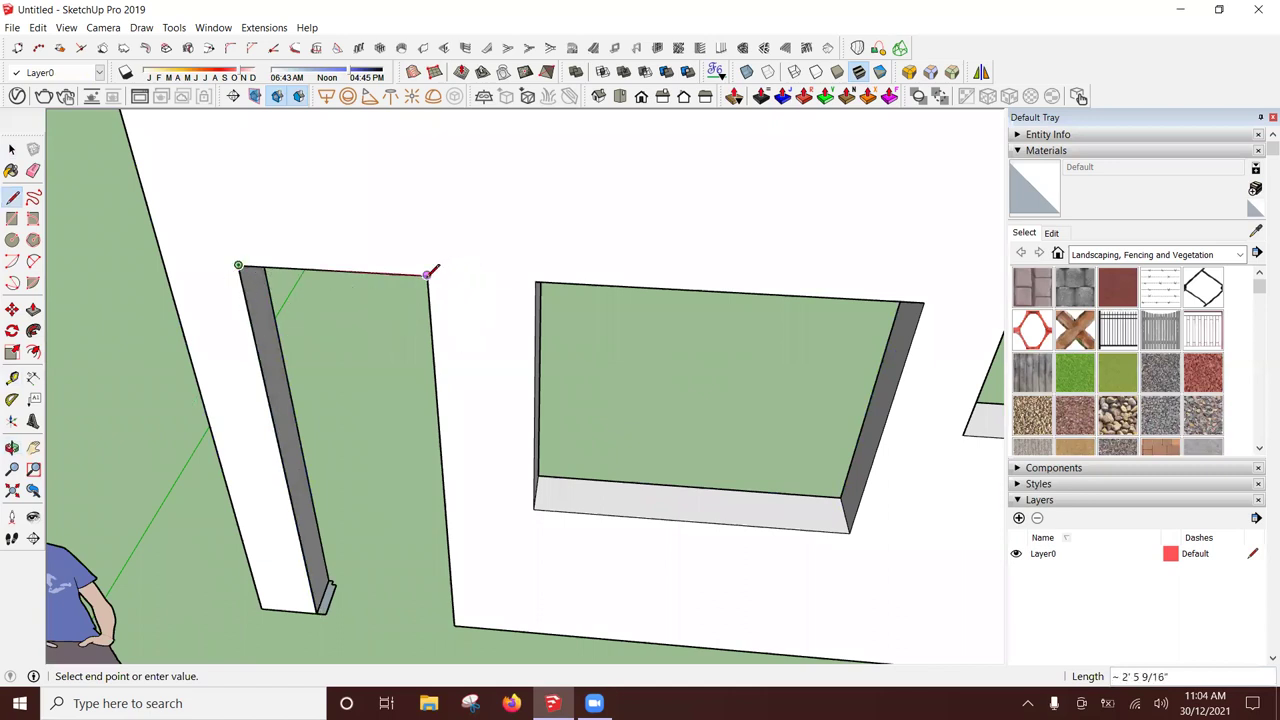
pyautogui.press('space')
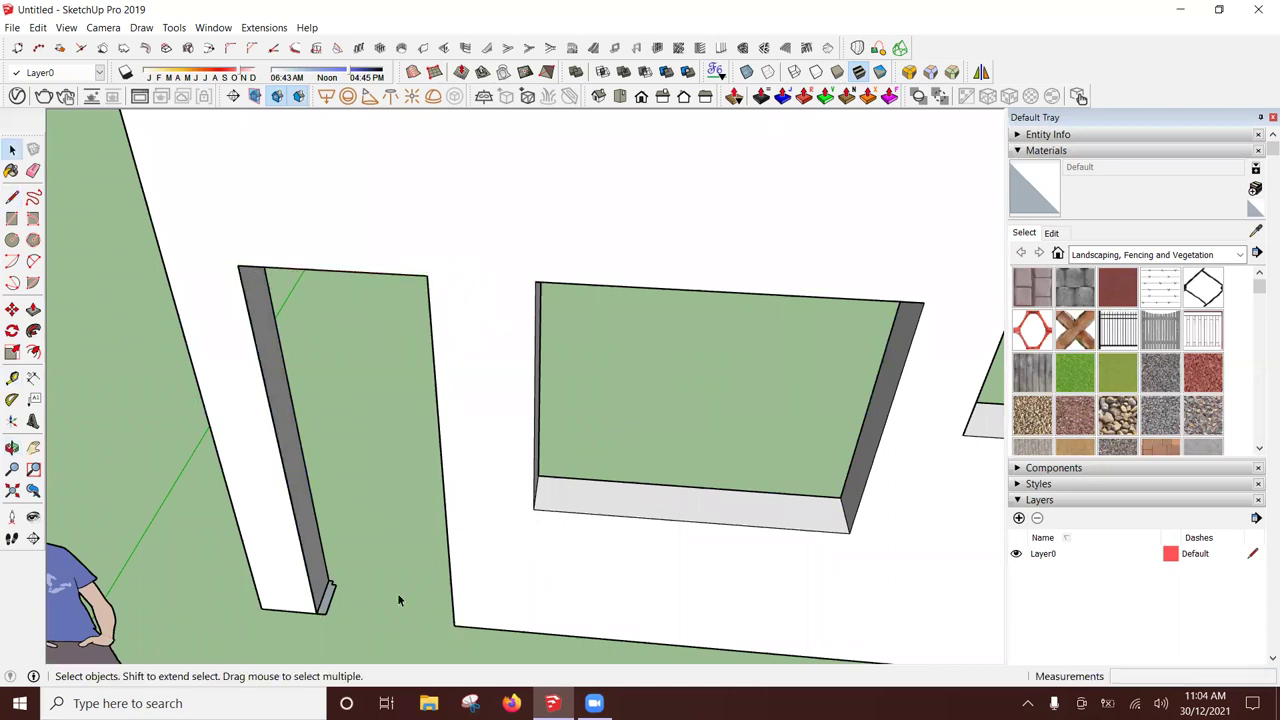
# Step: Move the traced door outline away from the wall and clear the selection
pyautogui.click(330, 598)
pyautogui.scroll(-2, 332, 600)
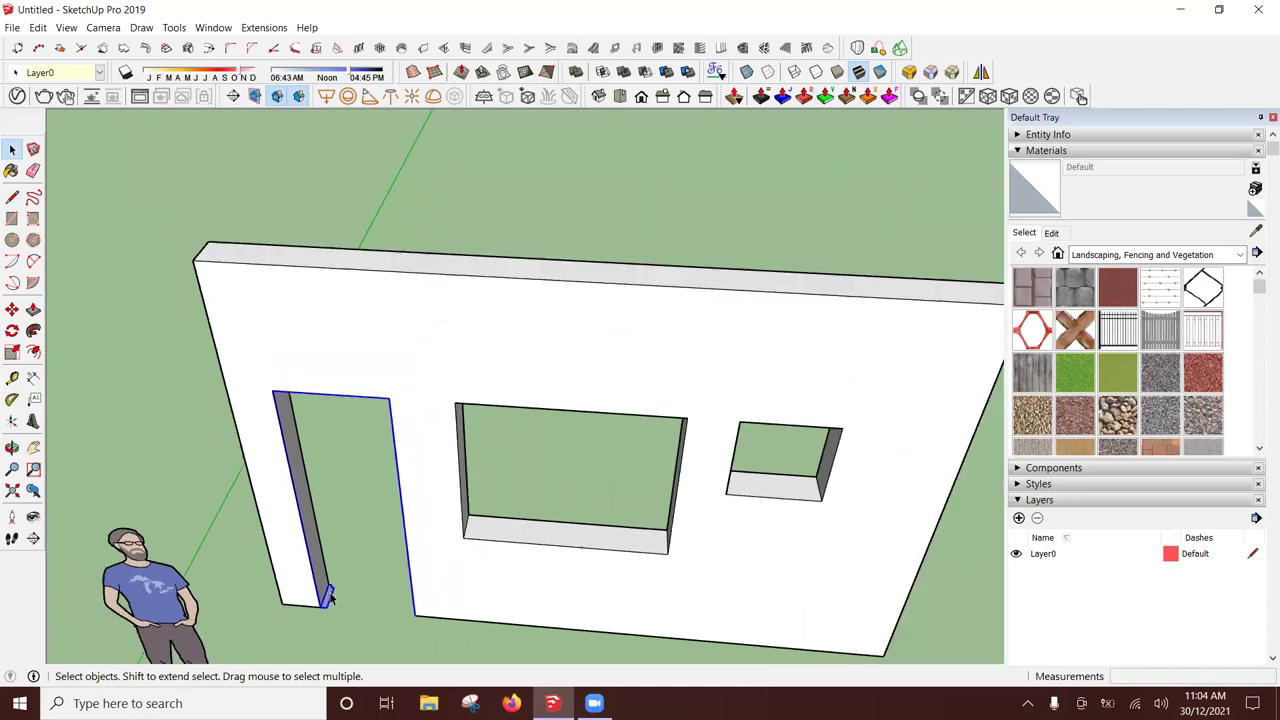
pyautogui.press('m')
pyautogui.click(335, 607)
pyautogui.scroll(-2, 335, 607)
pyautogui.scroll(3, 110, 450)
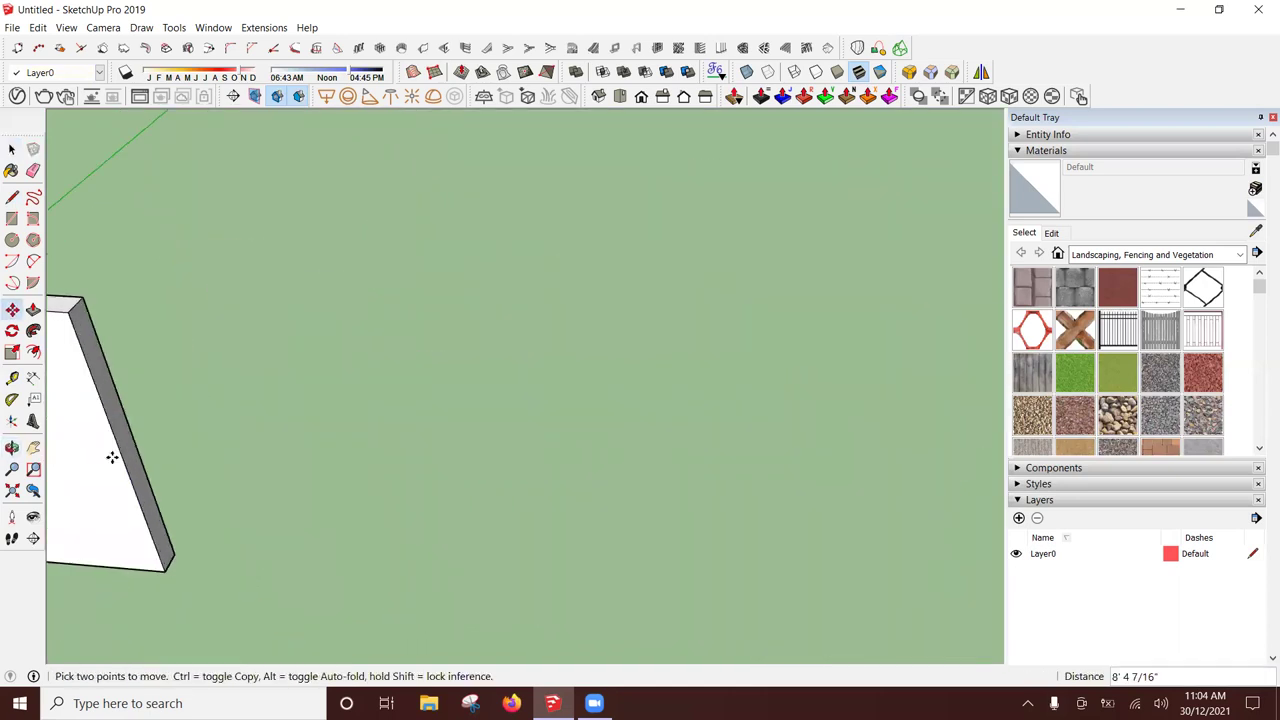
pyautogui.click(376, 522)
pyautogui.press('space')
pyautogui.click(562, 371)
pyautogui.click(497, 437)
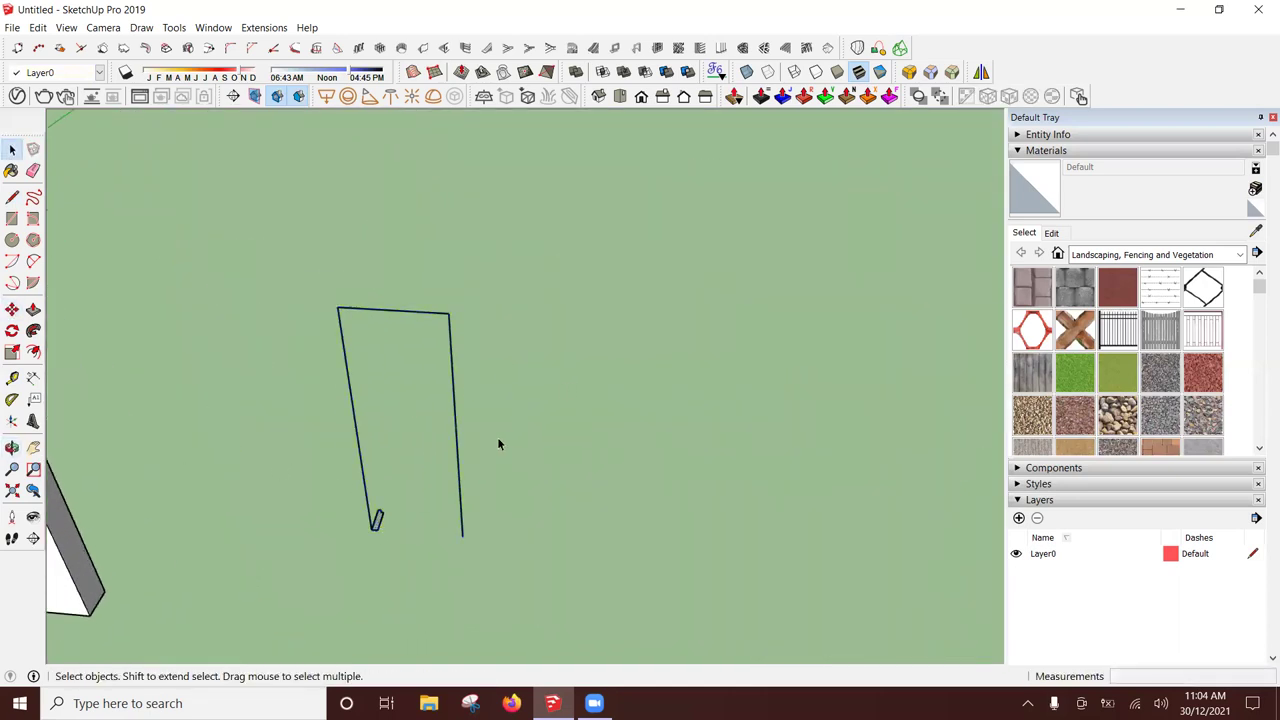
# Step: Sweep the profile along the three outline edges with Follow Me into a frame
pyautogui.click(34, 333)
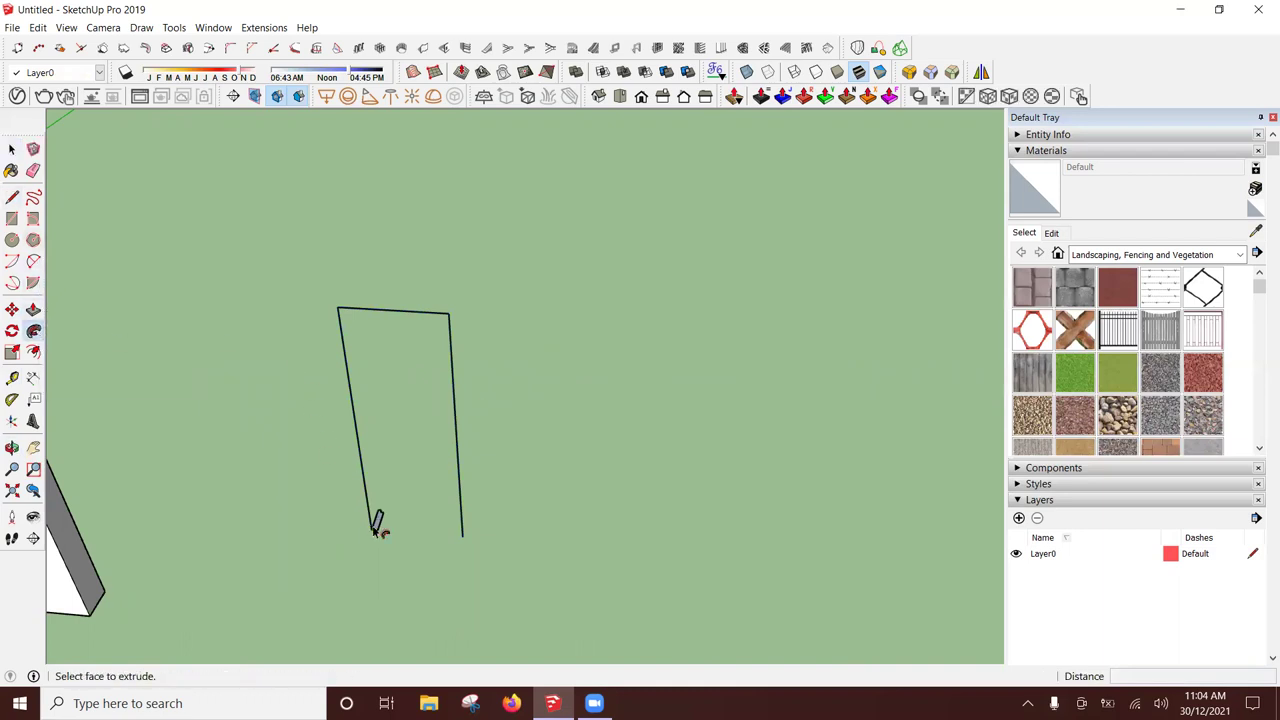
pyautogui.moveTo(378, 530)
pyautogui.mouseDown()
pyautogui.moveTo(340, 312)
pyautogui.moveTo(457, 331)
pyautogui.moveTo(464, 540)
pyautogui.mouseUp()
pyautogui.hotkey('ctrl', 'z')
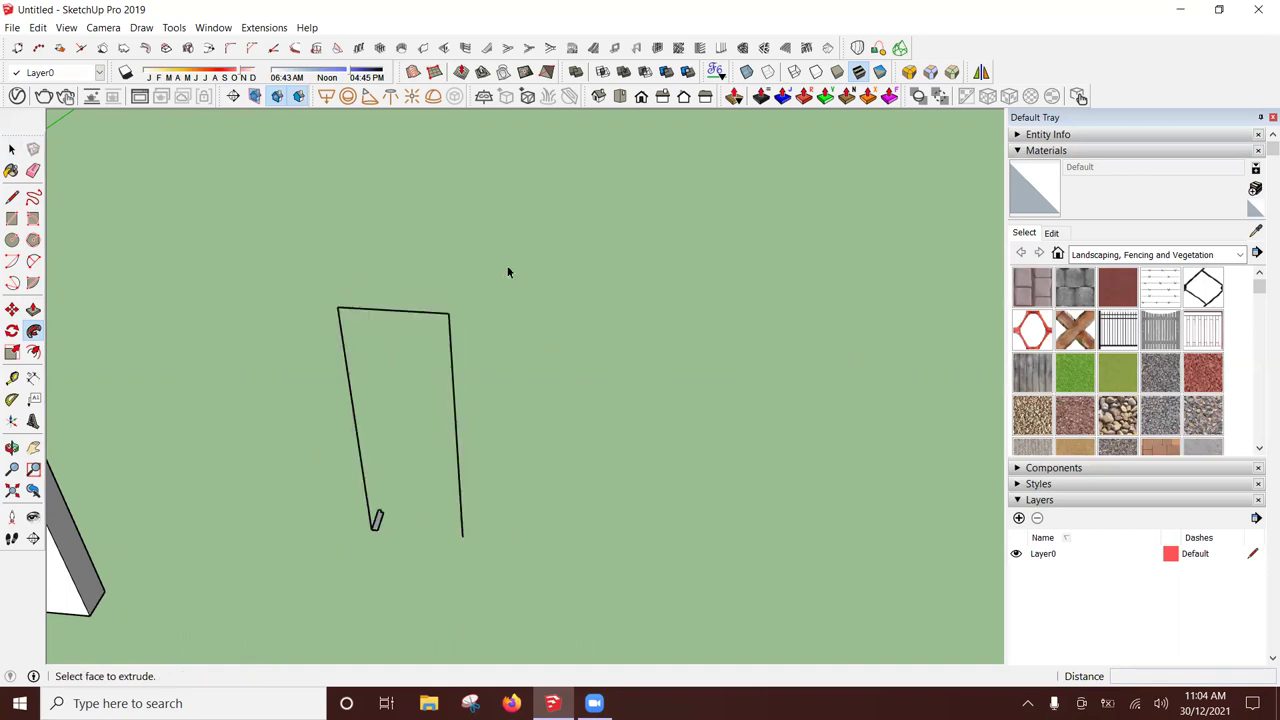
pyautogui.press('space')
pyautogui.moveTo(509, 271); pyautogui.dragTo(215, 380)
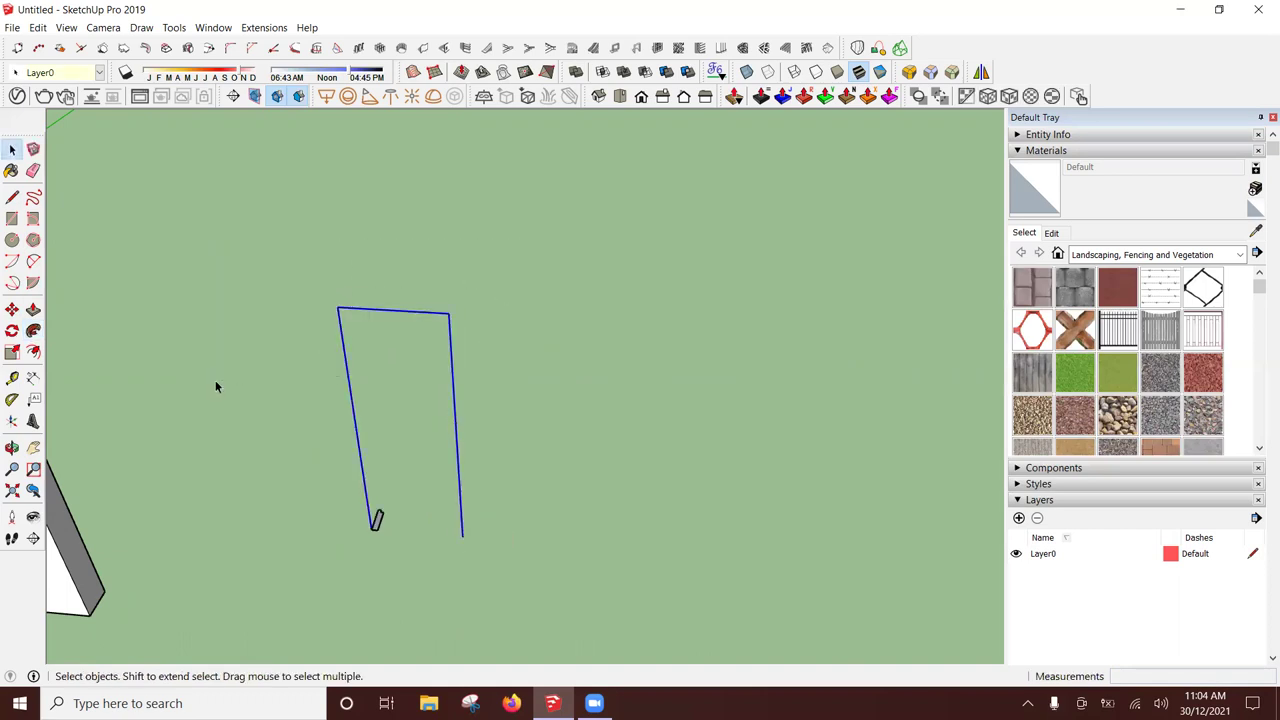
pyautogui.click(38, 331)
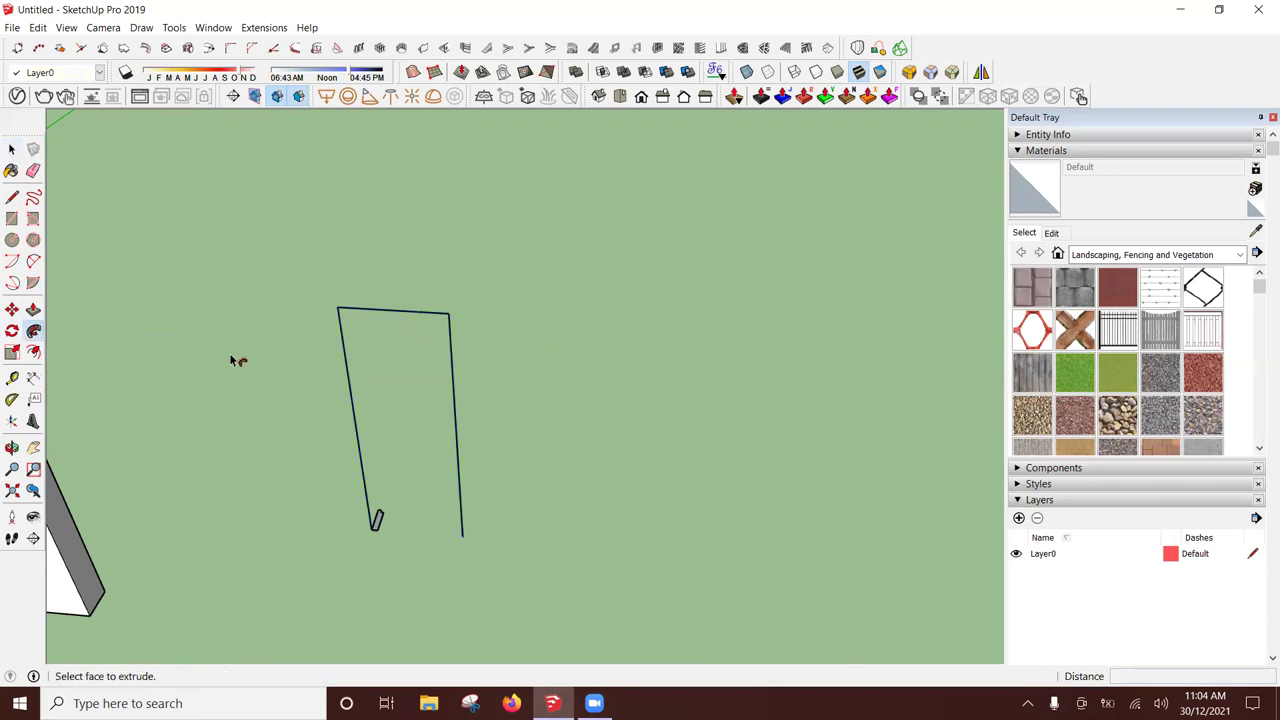
pyautogui.click(376, 516)
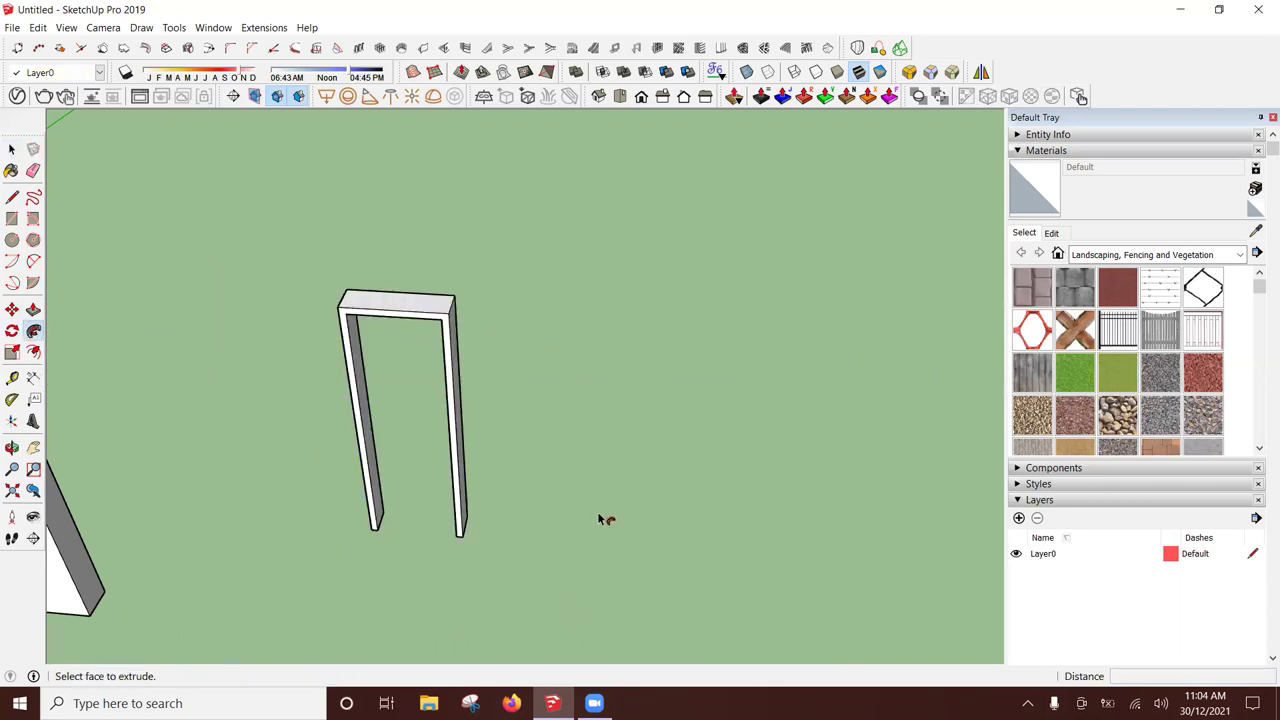
pyautogui.moveTo(581, 314)
pyautogui.mouseDown(button='middle')
pyautogui.moveTo(123, 297)
pyautogui.moveTo(523, 249)
pyautogui.moveTo(180, 206)
pyautogui.moveTo(417, 307)
pyautogui.moveTo(471, 214)
pyautogui.mouseUp(button='middle')
# Step: Make the whole door frame a group
pyautogui.tripleClick(470, 215)
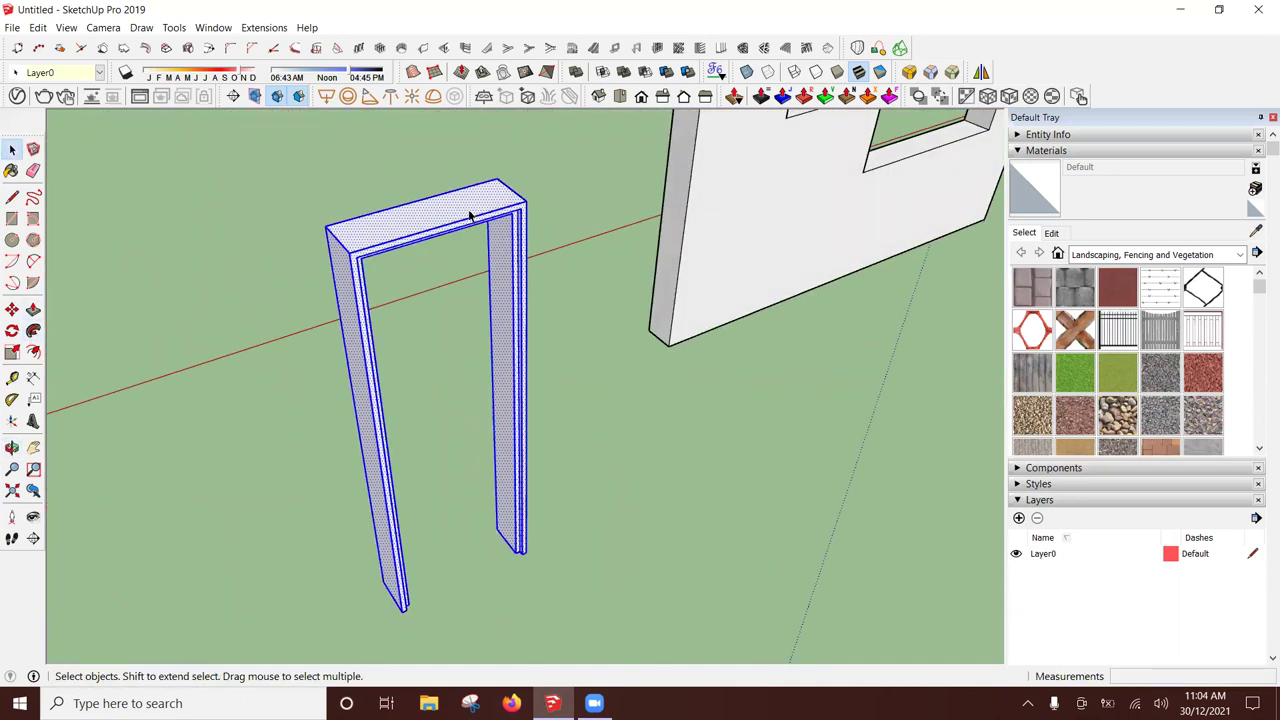
pyautogui.rightClick(470, 215)
pyautogui.click(530, 337)
pyautogui.moveTo(530, 337)
pyautogui.mouseDown(button='middle')
pyautogui.moveTo(477, 514)
pyautogui.moveTo(428, 470)
pyautogui.mouseUp(button='middle')
# Step: Draw a rectangle across the frame bottom and pull it up into a door panel
pyautogui.press('r')
pyautogui.scroll(2, 380, 508)
pyautogui.scroll(2, 366, 508)
pyautogui.scroll(2, 334, 586)
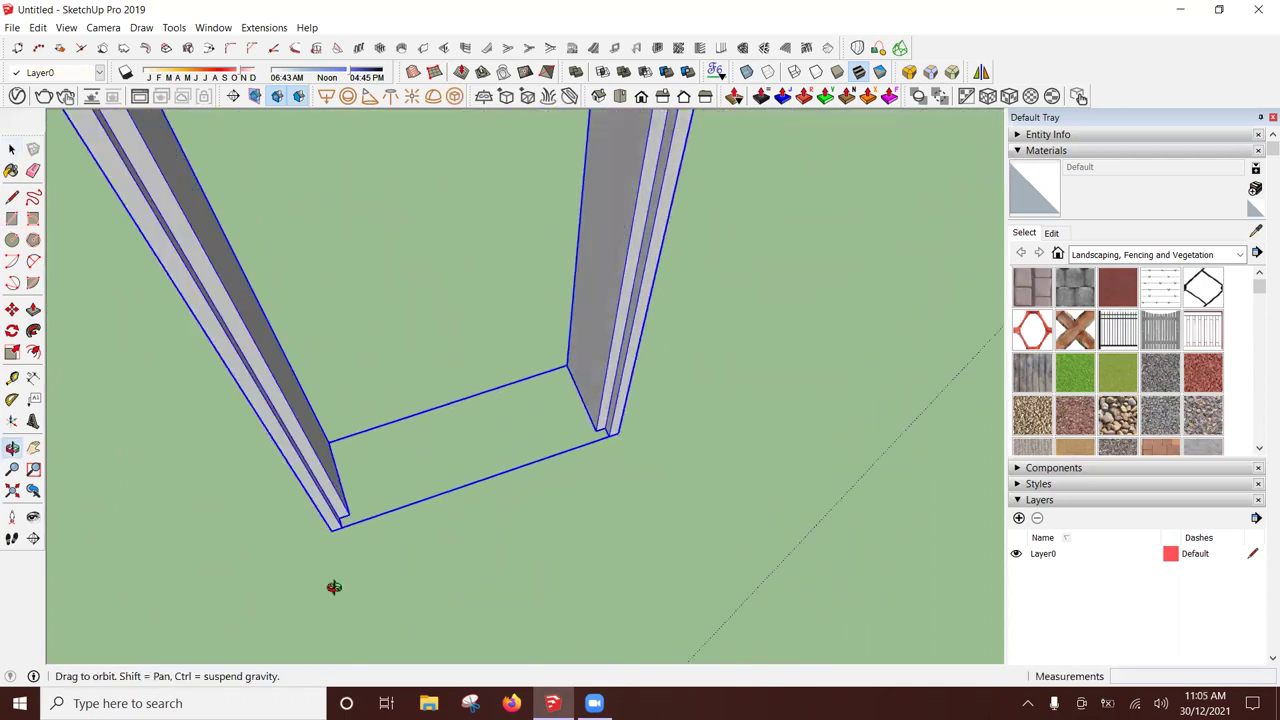
pyautogui.scroll(2, 347, 519)
pyautogui.scroll(1, 347, 519)
pyautogui.click(340, 505)
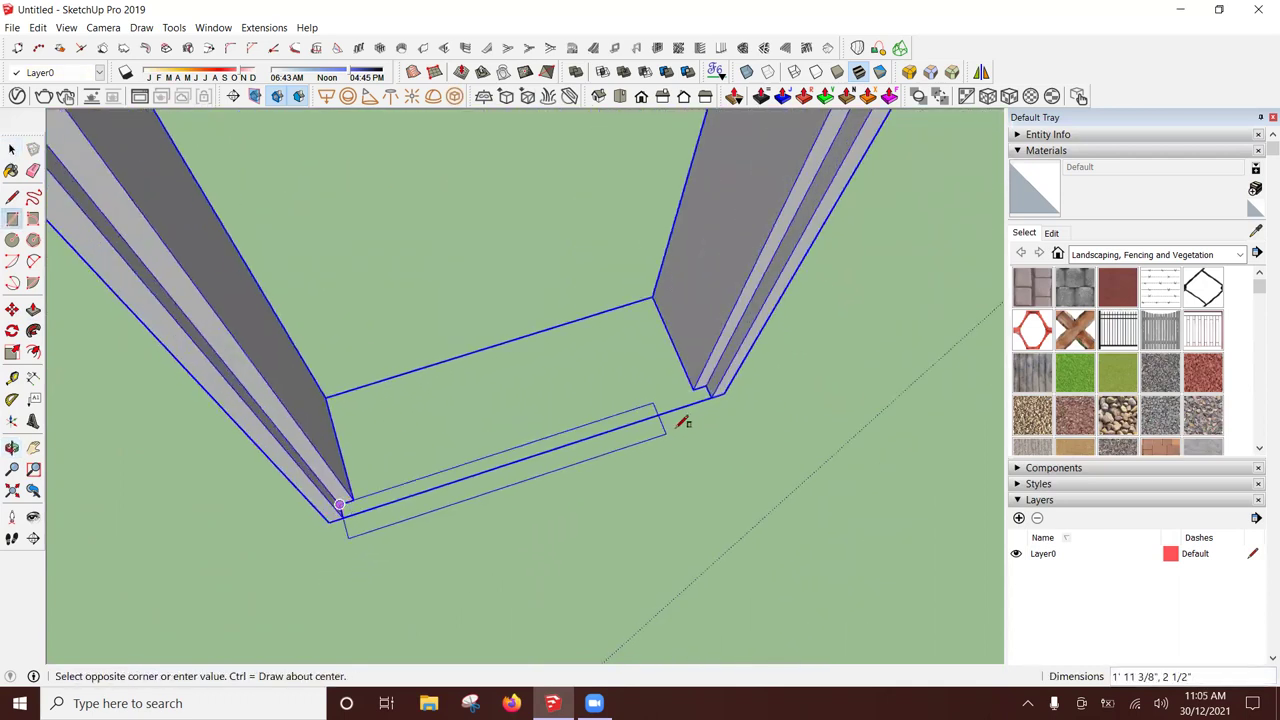
pyautogui.click(712, 396)
pyautogui.scroll(-2, 551, 449)
pyautogui.moveTo(551, 449)
pyautogui.mouseDown(button='middle')
pyautogui.moveTo(580, 437)
pyautogui.moveTo(417, 380)
pyautogui.moveTo(454, 475)
pyautogui.moveTo(429, 451)
pyautogui.mouseUp(button='middle')
pyautogui.press('p')
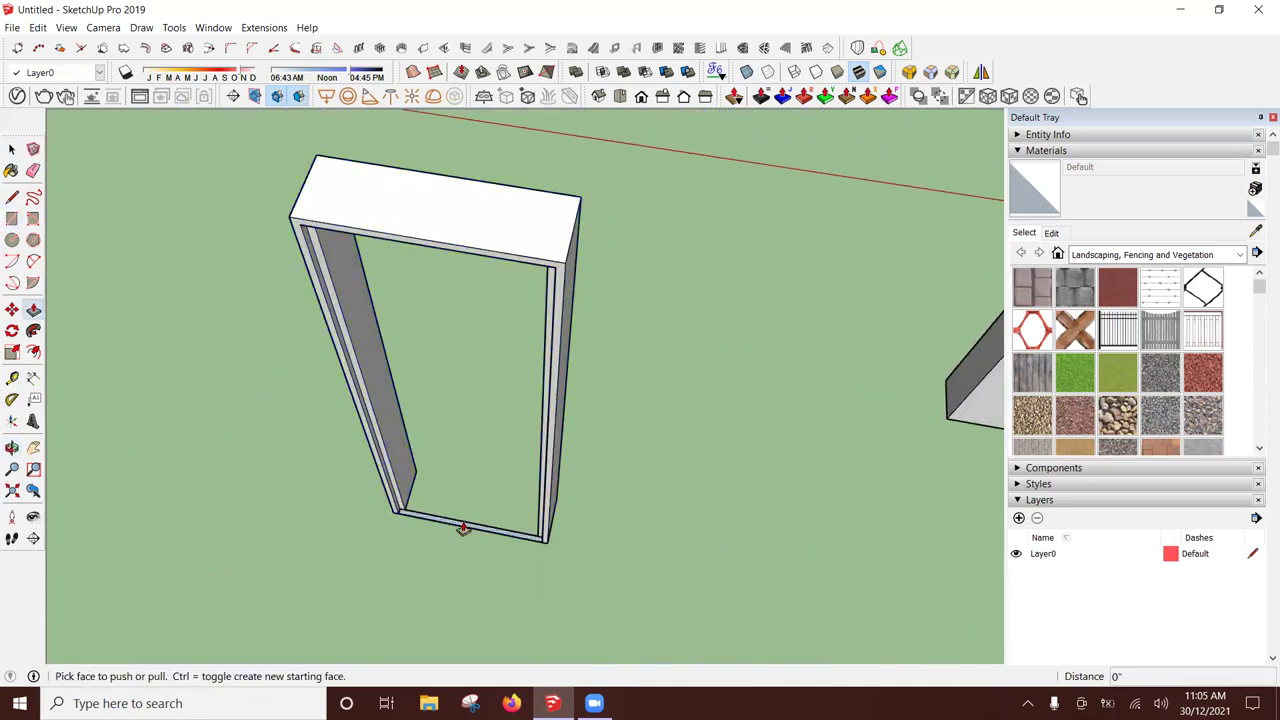
pyautogui.click(463, 524)
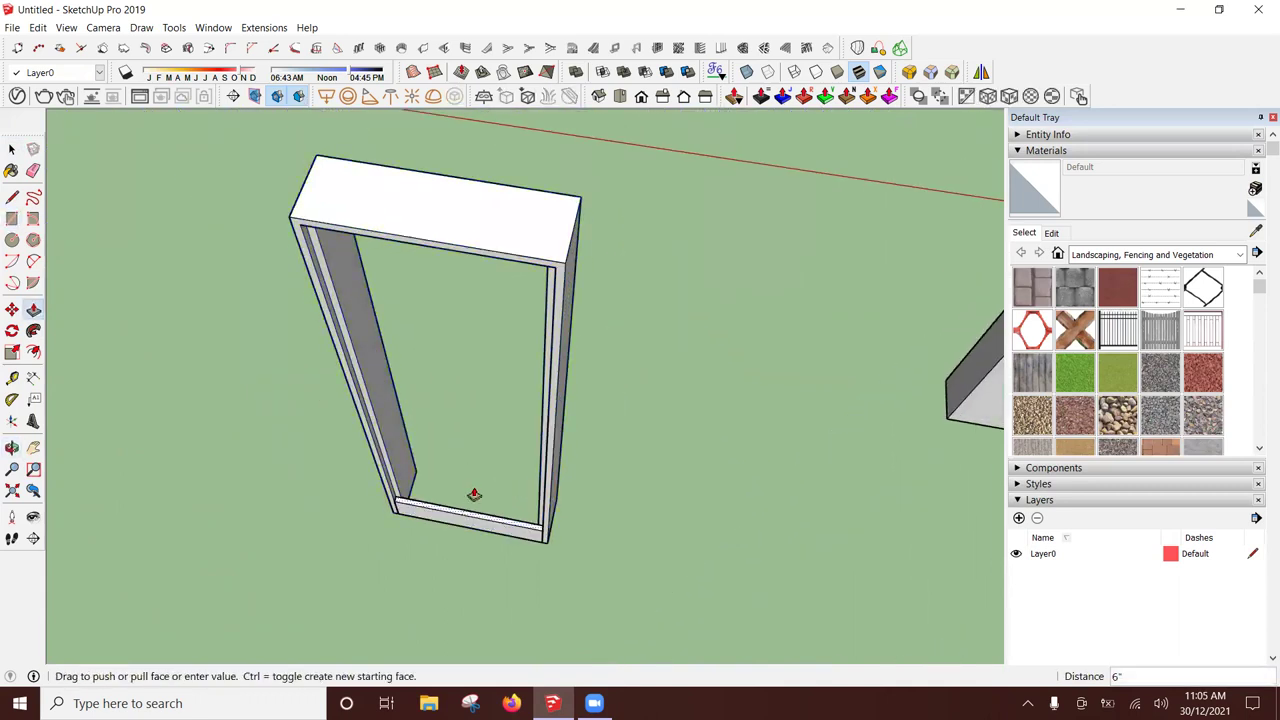
pyautogui.click(557, 272)
pyautogui.press('space')
# Step: Group the door panel and the selected door geometry
pyautogui.click(509, 323)
pyautogui.rightClick(509, 323)
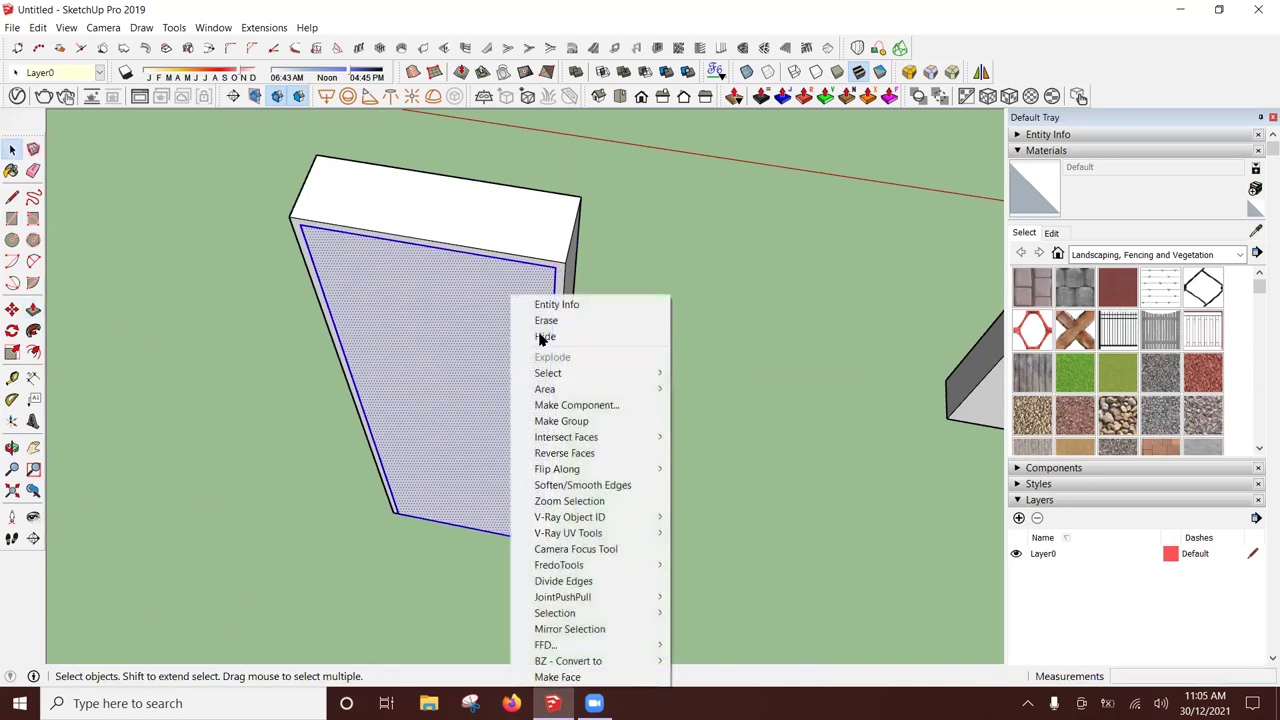
pyautogui.click(575, 431)
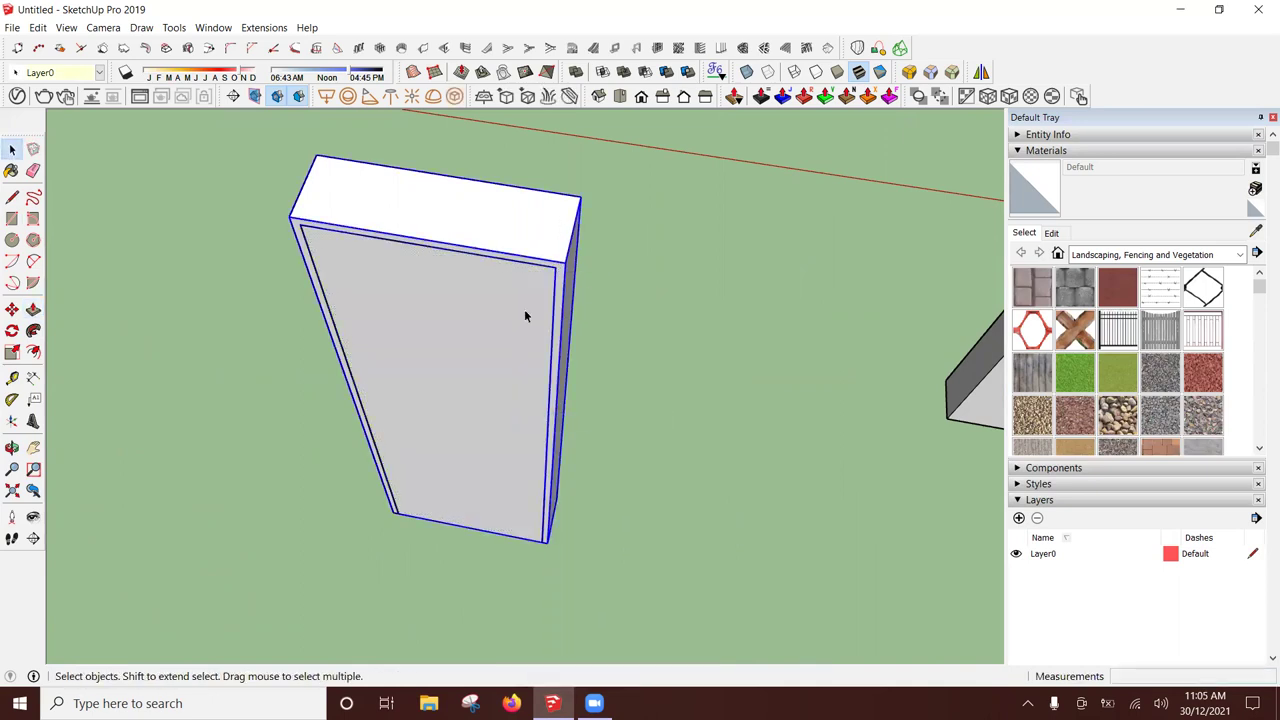
pyautogui.rightClick(502, 294)
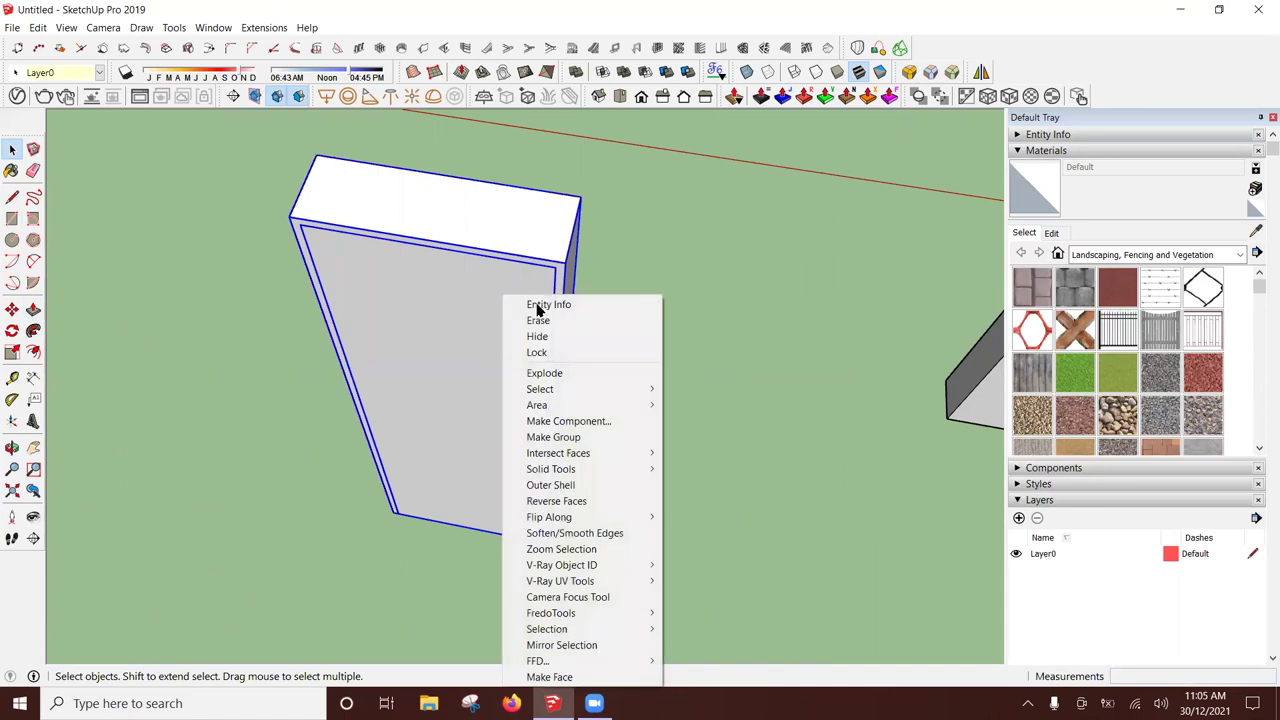
pyautogui.click(590, 437)
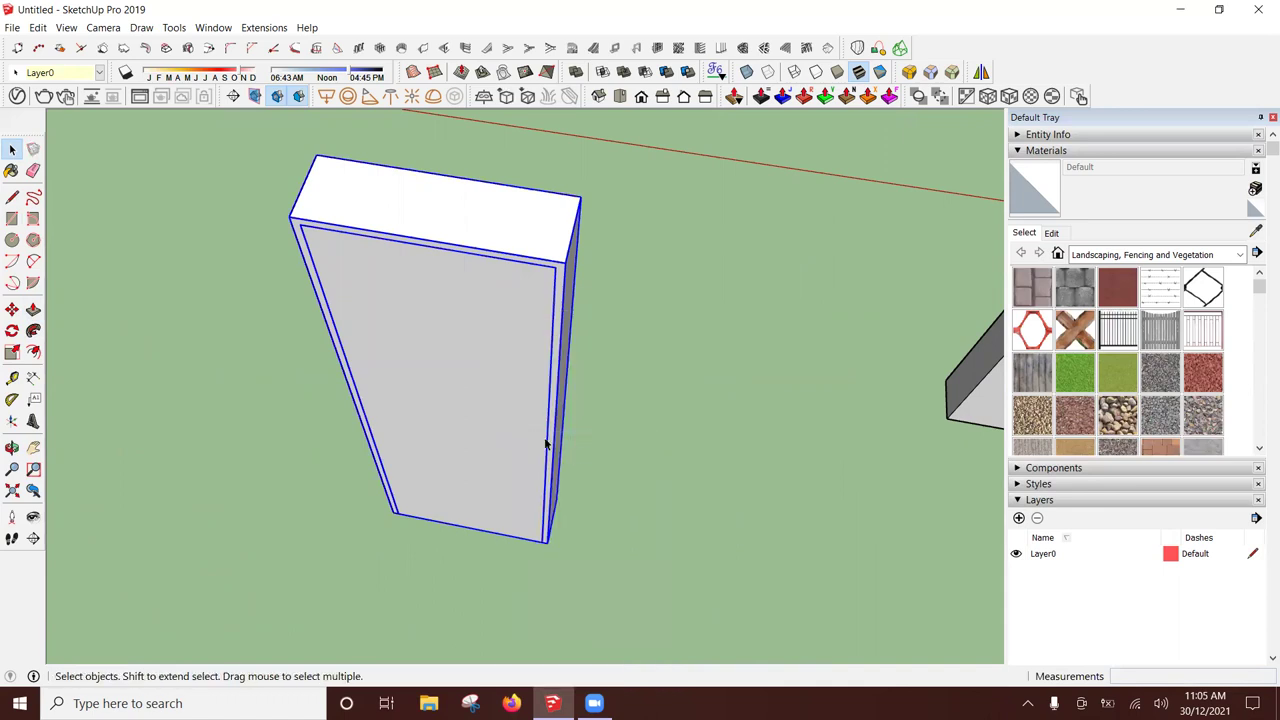
pyautogui.moveTo(390, 358); pyautogui.dragTo(460, 350, button='middle')
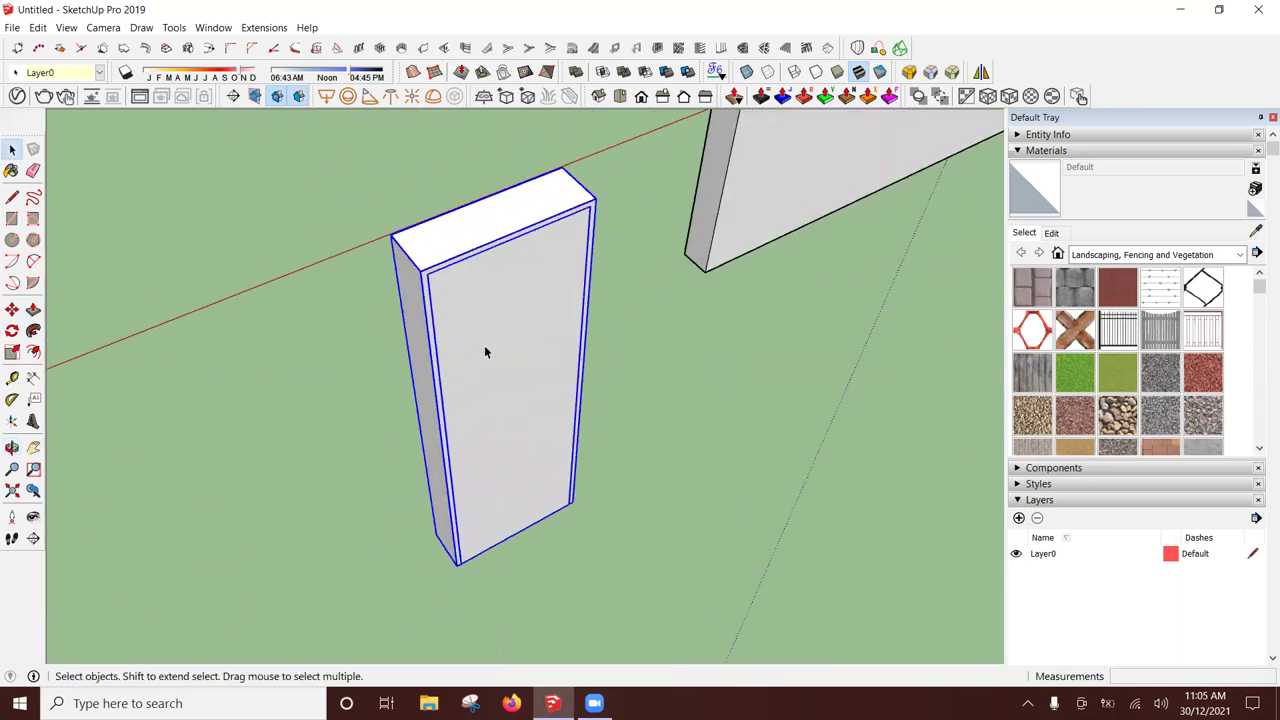
pyautogui.rightClick(485, 351)
pyautogui.click(580, 426)
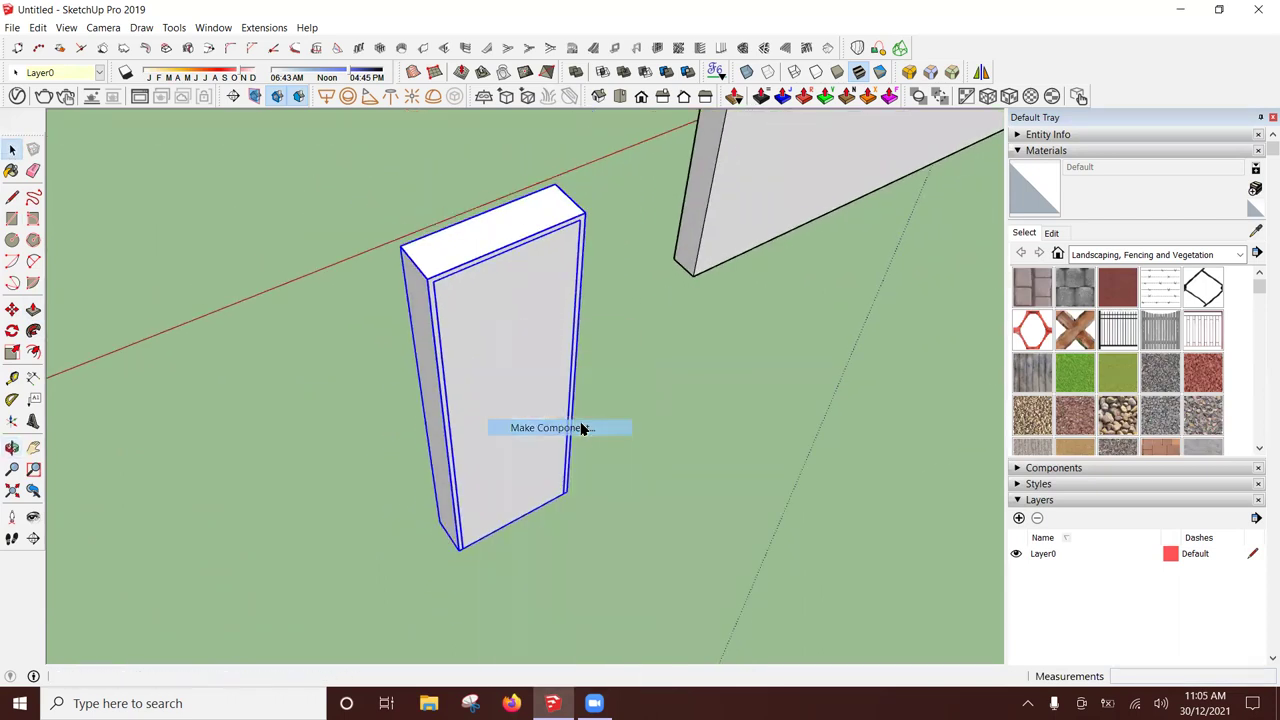
pyautogui.write('Door')
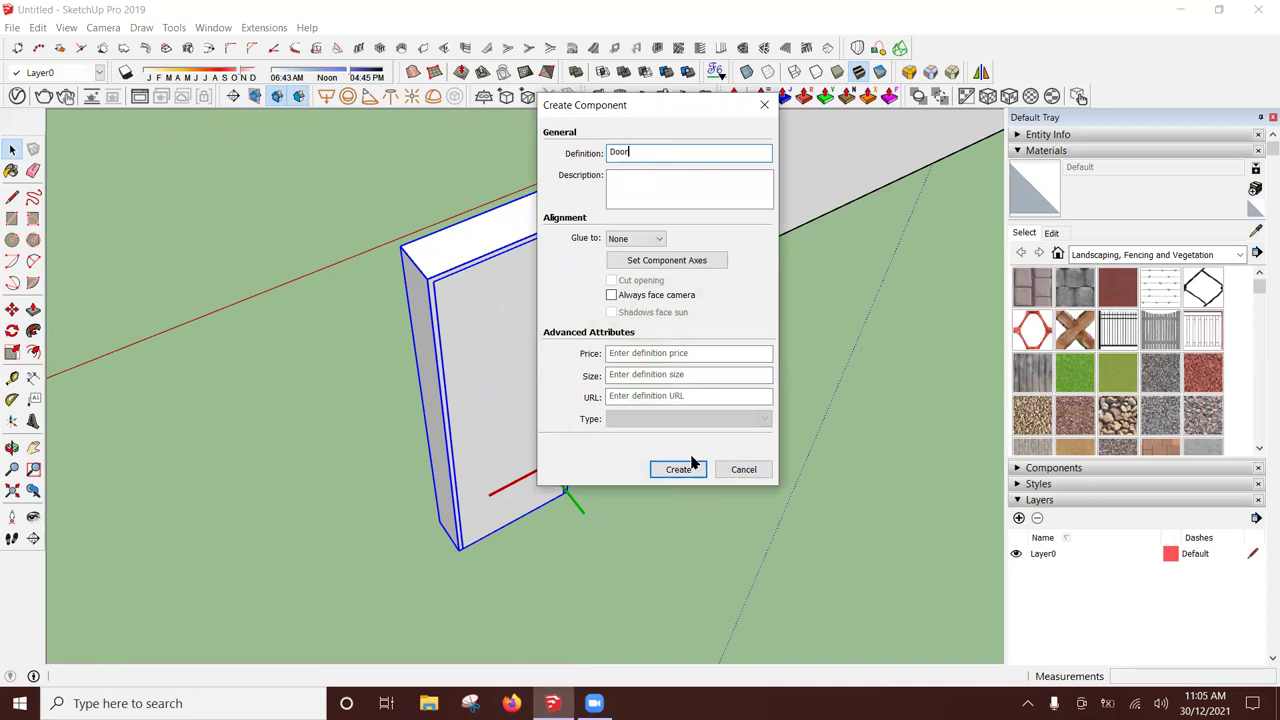
pyautogui.click(678, 469)
pyautogui.press('s')
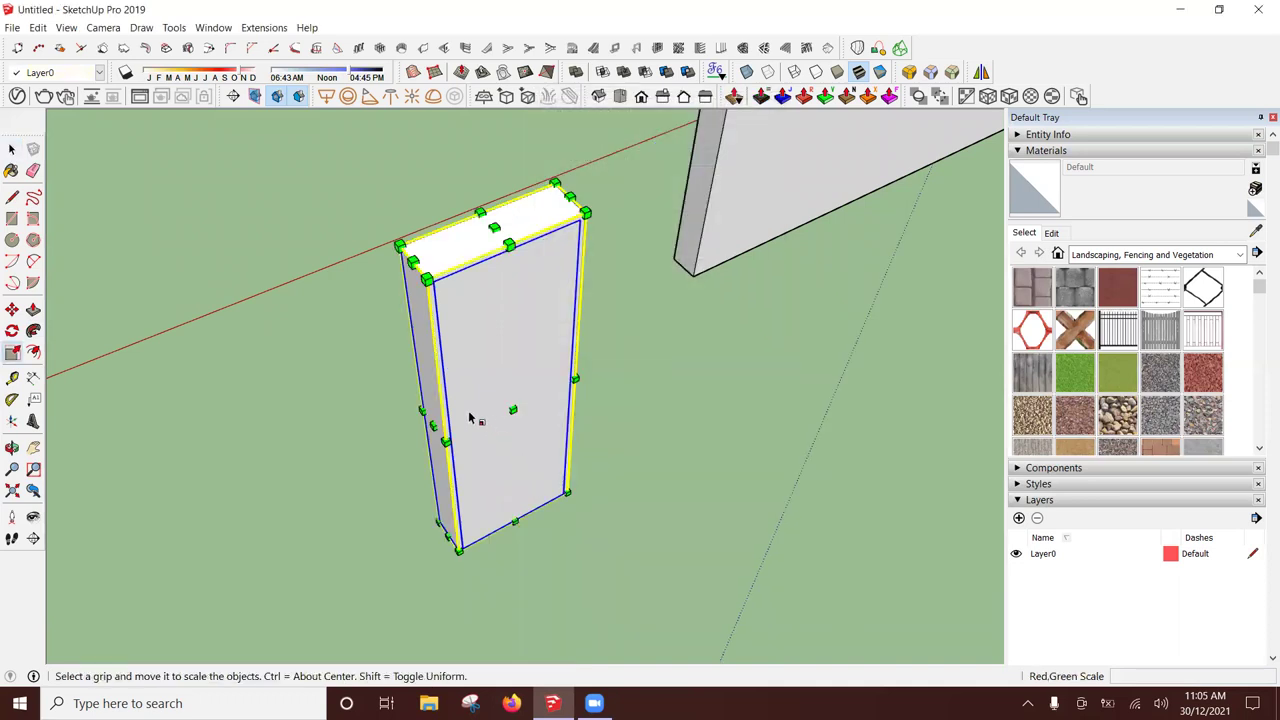
pyautogui.click(434, 427)
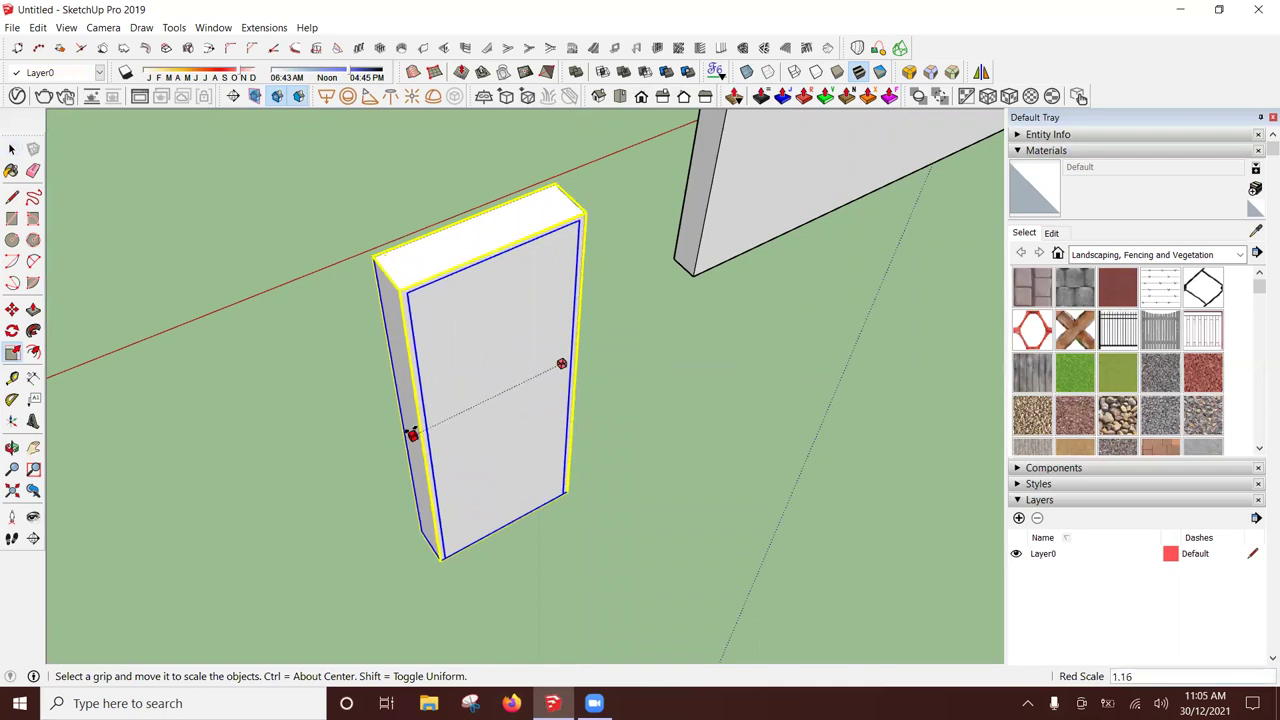
pyautogui.press('Escape')
pyautogui.click(267, 377)
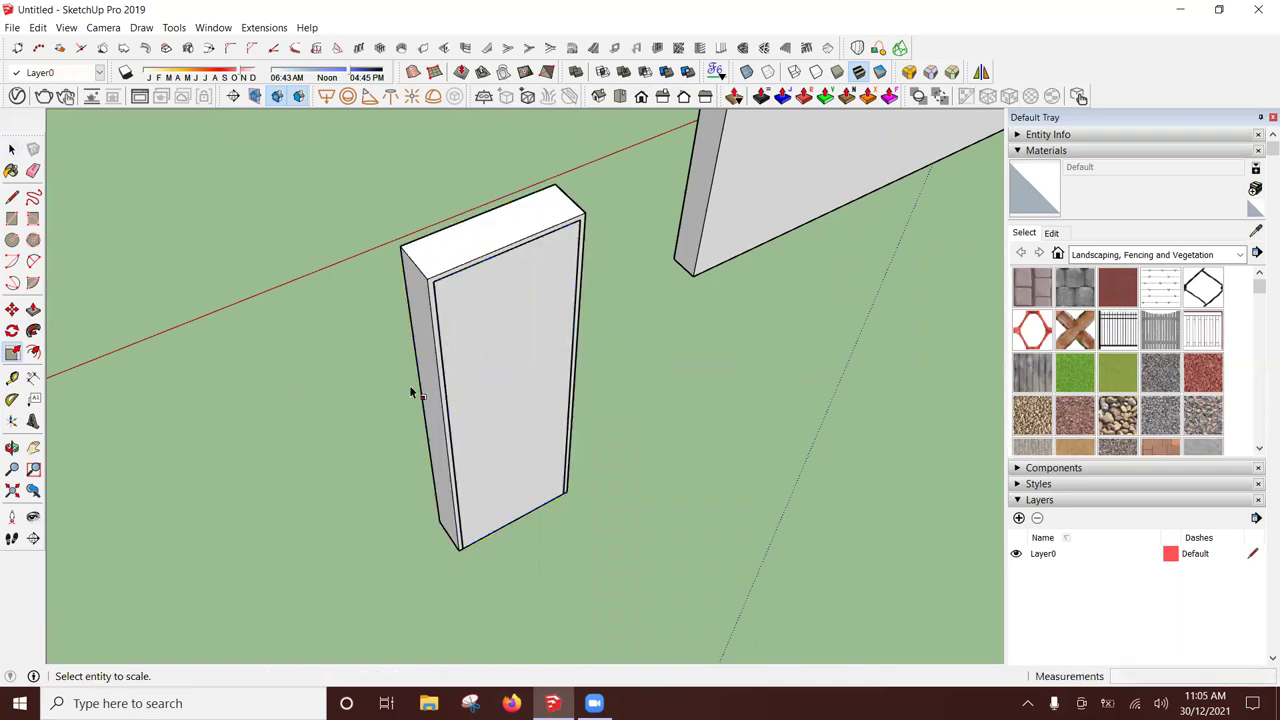
pyautogui.click(432, 426)
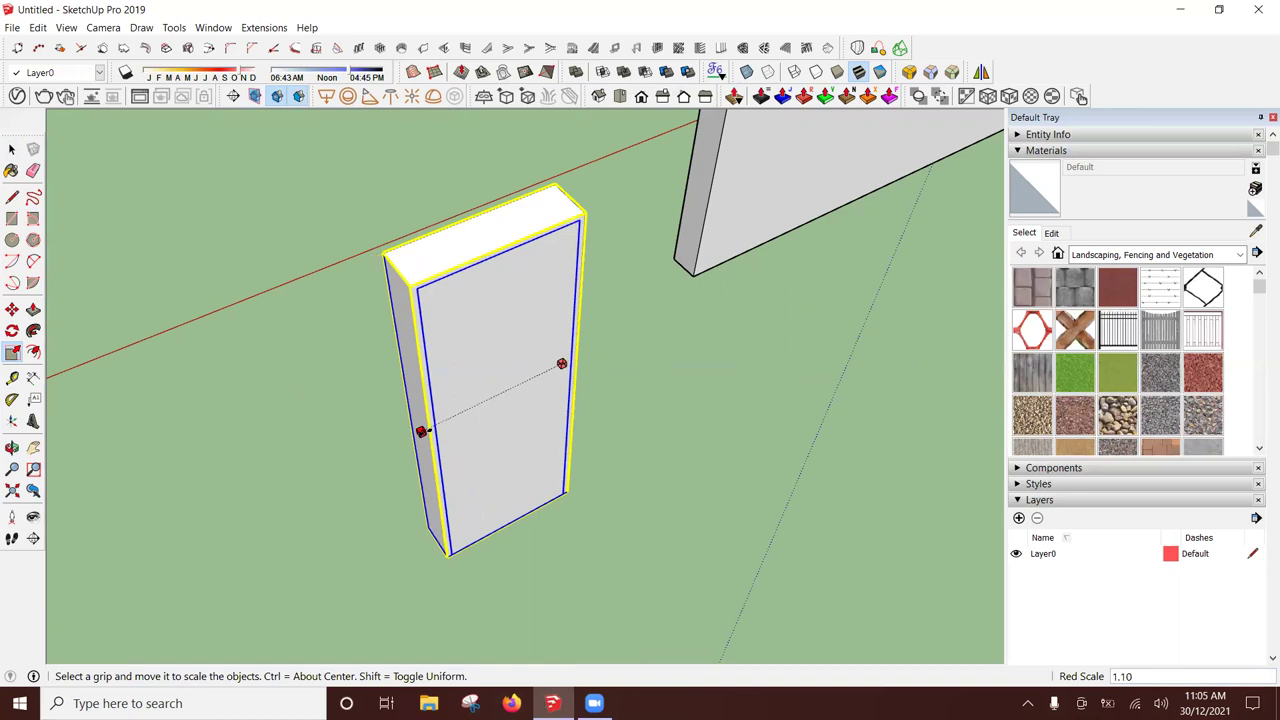
pyautogui.press('Escape')
pyautogui.press('space')
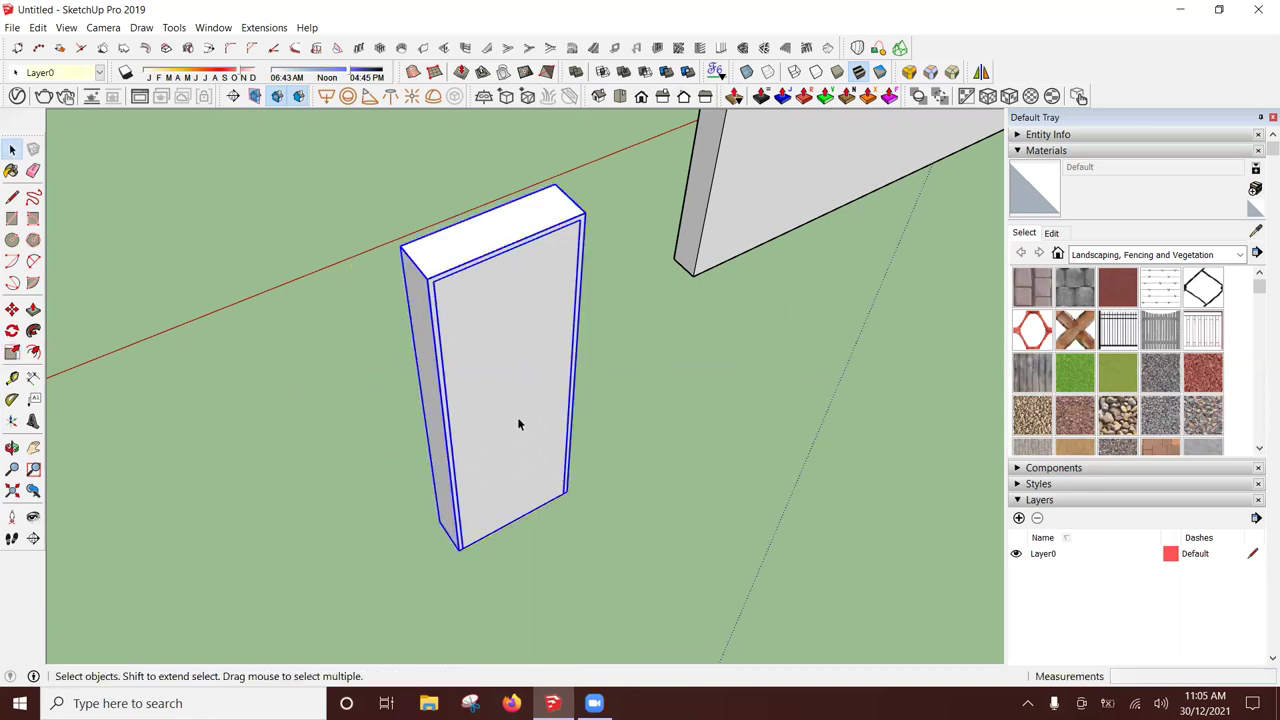
pyautogui.press('m')
# Step: Move the door slab by its corner into the doorway, then orbit to verify
pyautogui.click(566, 492)
pyautogui.moveTo(580, 371); pyautogui.dragTo(171, 528, button='middle')
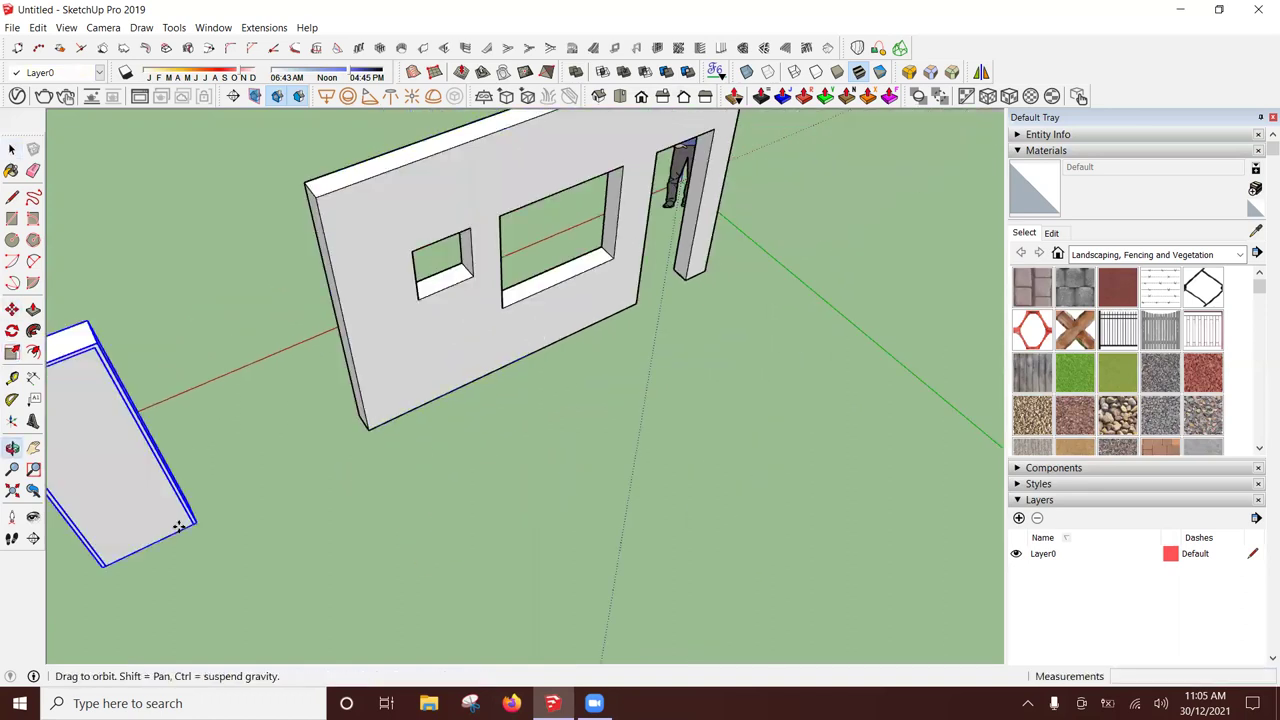
pyautogui.scroll(3, 668, 287)
pyautogui.click(665, 334)
pyautogui.press('space')
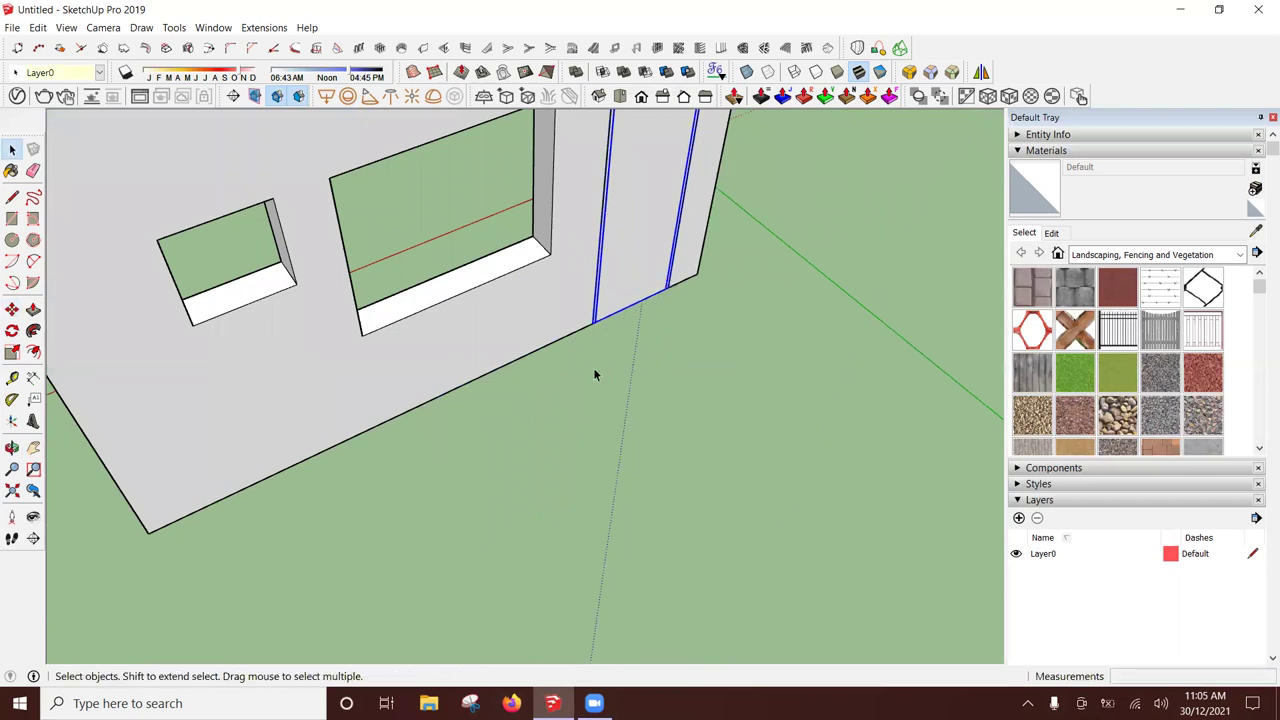
pyautogui.moveTo(594, 371)
pyautogui.mouseDown(button='middle')
pyautogui.moveTo(608, 253)
pyautogui.moveTo(600, 351)
pyautogui.mouseUp(button='middle')
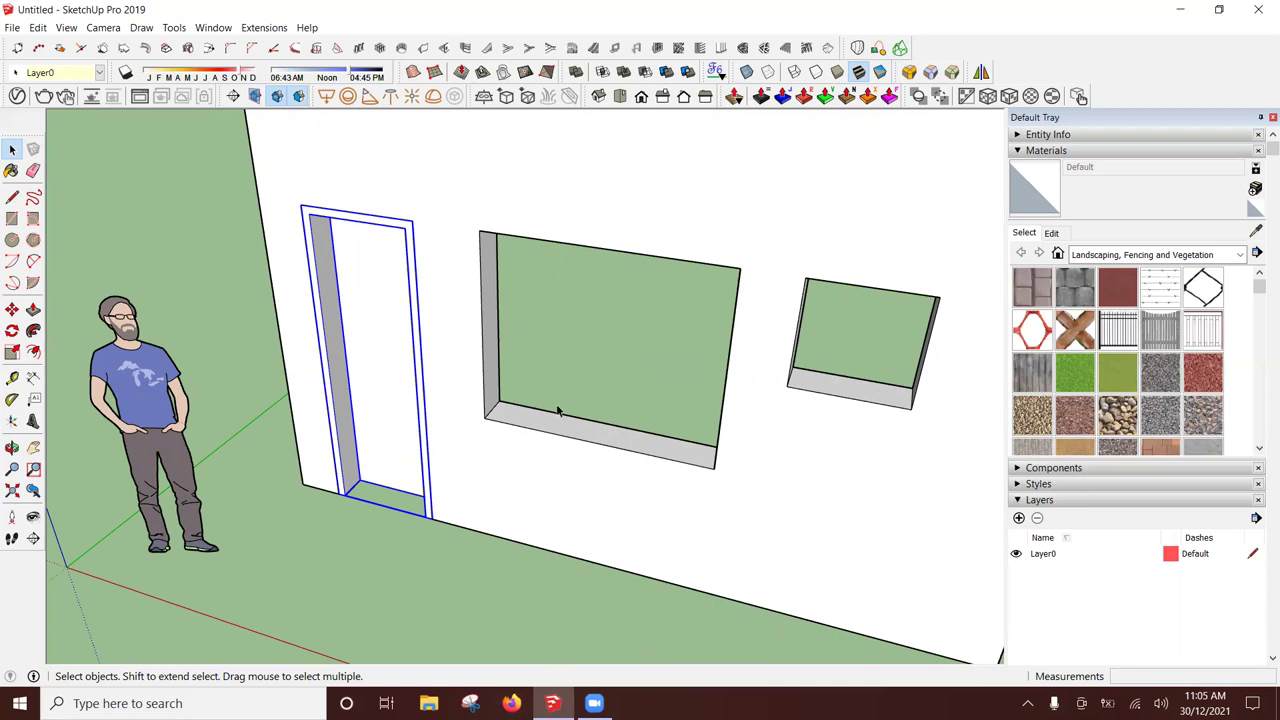
pyautogui.moveTo(557, 409)
pyautogui.mouseDown(button='middle')
pyautogui.moveTo(668, 351)
pyautogui.moveTo(457, 343)
pyautogui.mouseUp(button='middle')
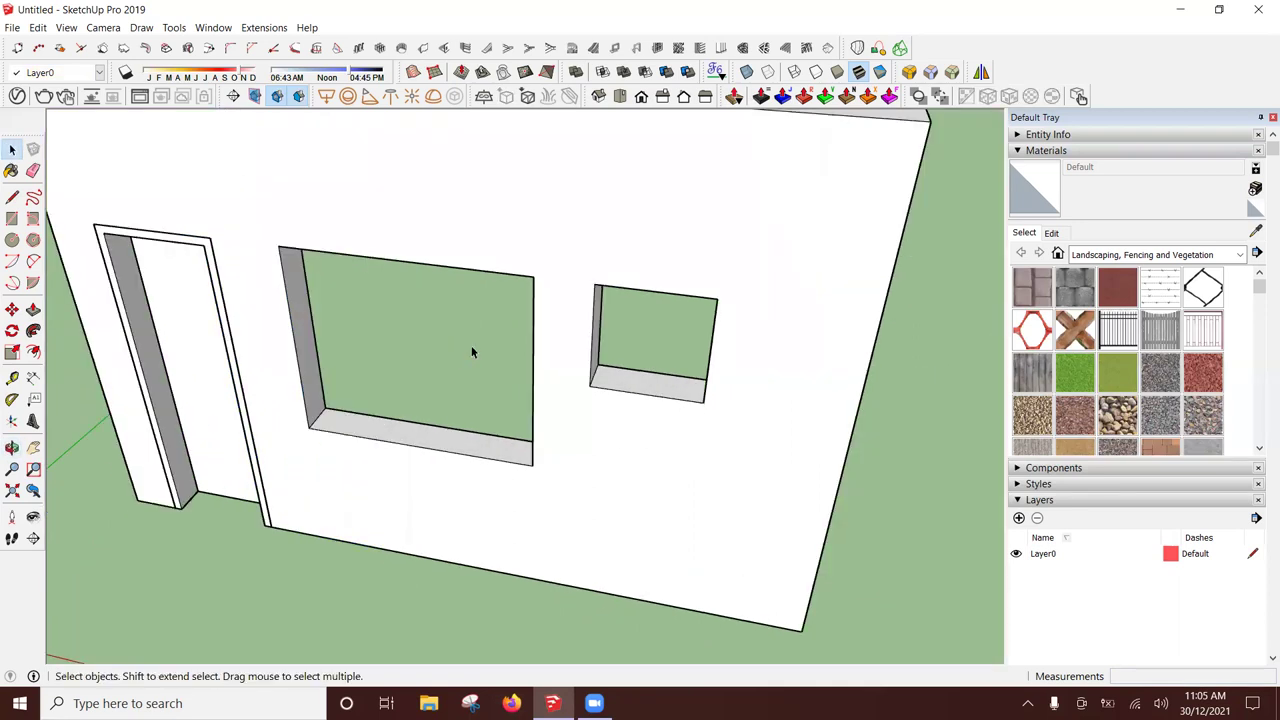
# Step: Fill the window opening with a block and move it in front of the wall
pyautogui.press('r')
pyautogui.scroll(2, 463, 343)
pyautogui.scroll(1, 463, 343)
pyautogui.click(285, 425)
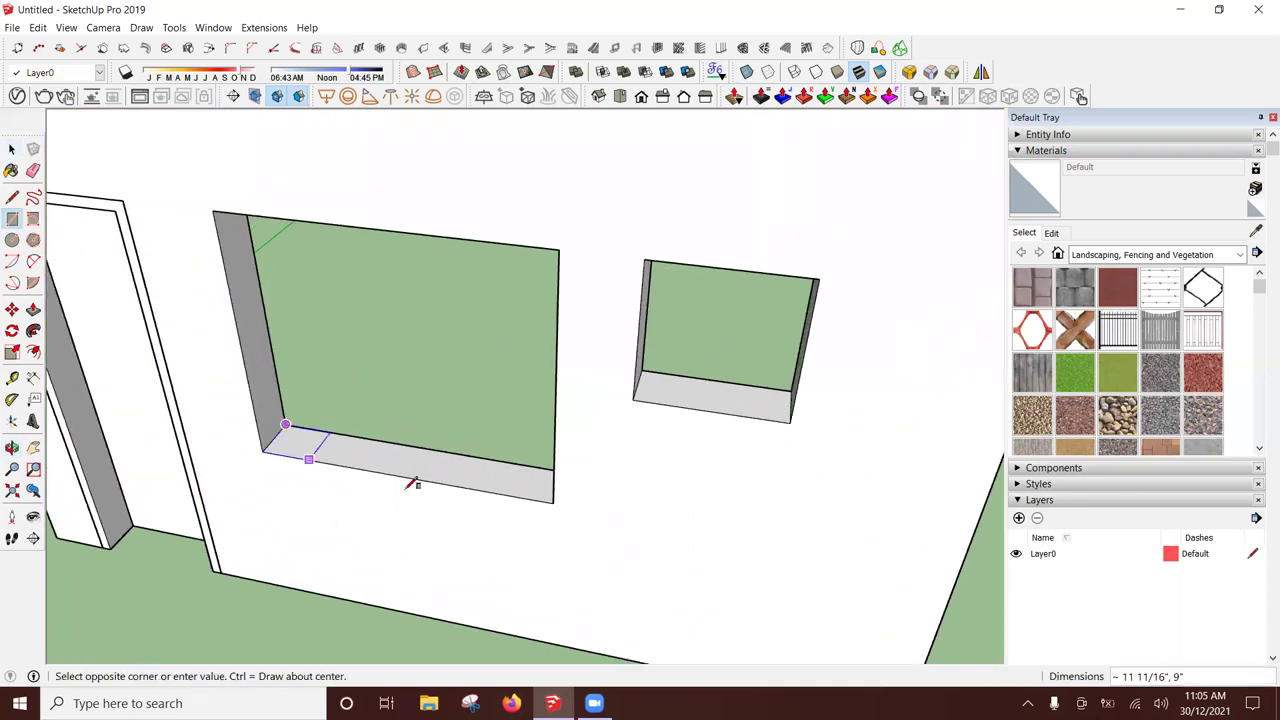
pyautogui.click(555, 497)
pyautogui.press('p')
pyautogui.click(517, 477)
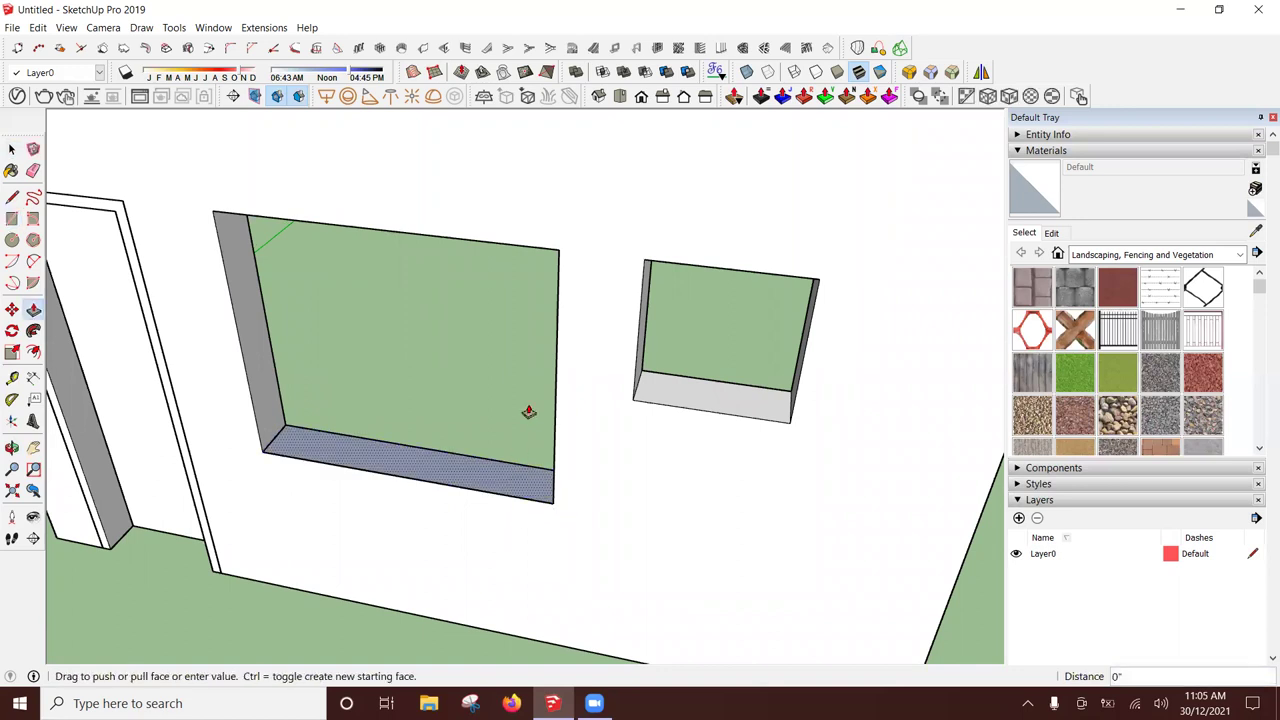
pyautogui.click(546, 272)
pyautogui.press('space')
pyautogui.click(505, 311)
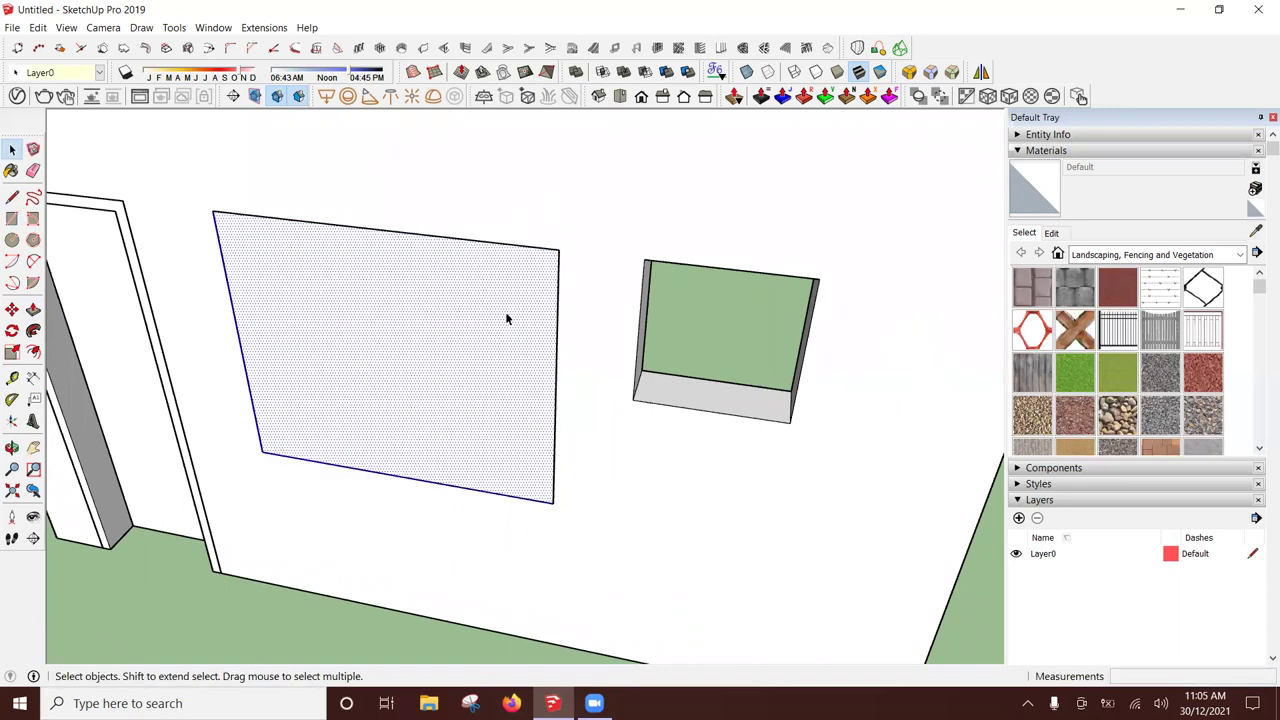
pyautogui.scroll(-2, 505, 320)
pyautogui.press('m')
pyautogui.scroll(-2, 588, 415)
pyautogui.click(606, 428)
pyautogui.press('space')
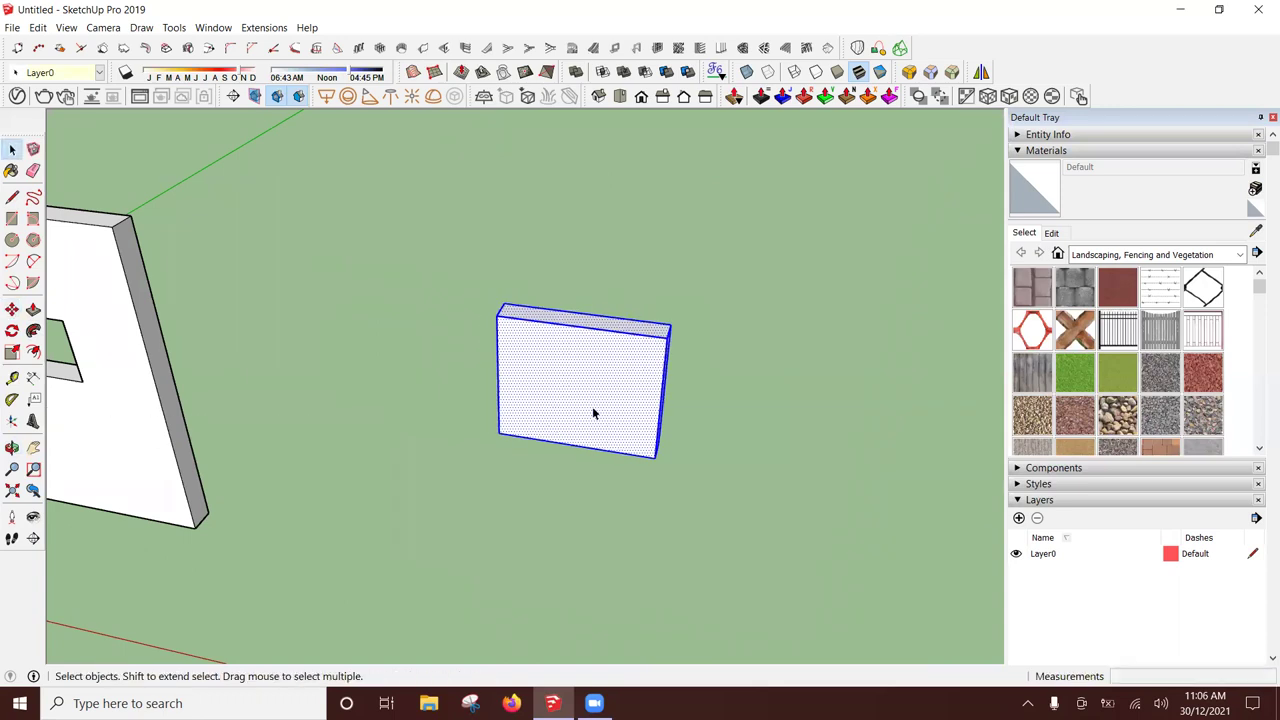
pyautogui.scroll(2, 592, 406)
pyautogui.scroll(1, 575, 350)
# Step: Offset the block's front face inward and push it through to form a frame
pyautogui.press('f')
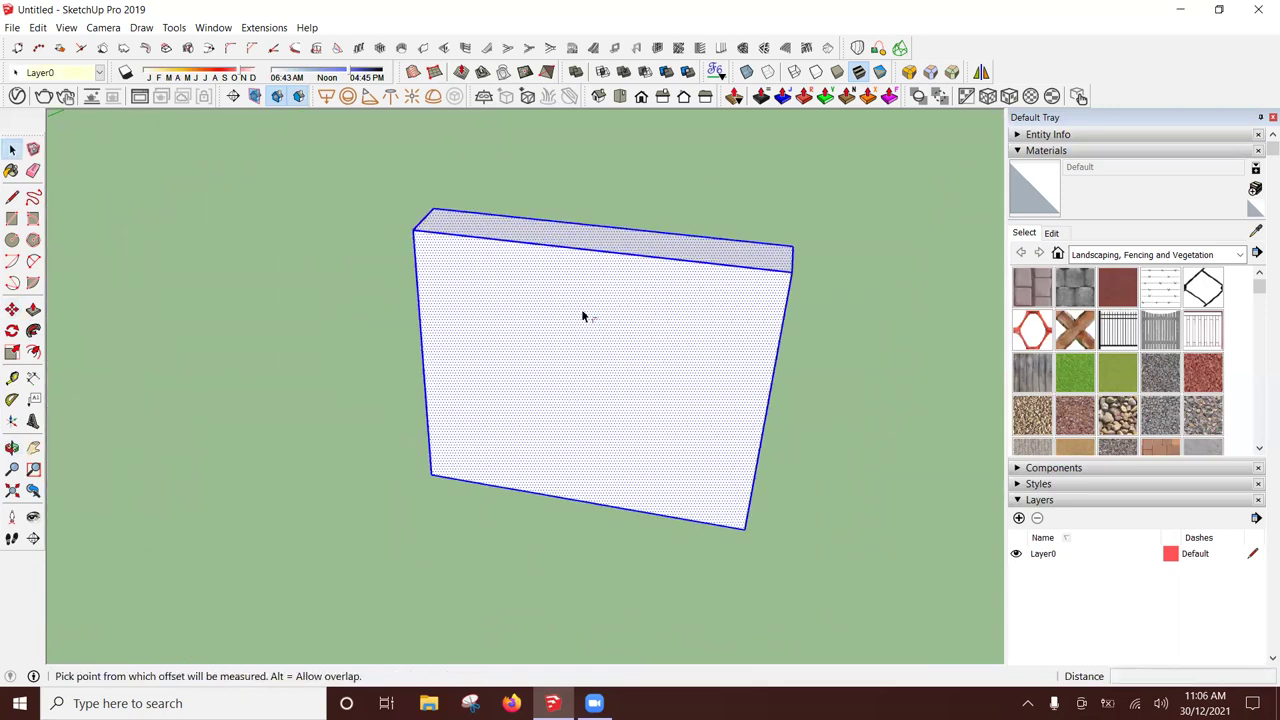
pyautogui.click(608, 257)
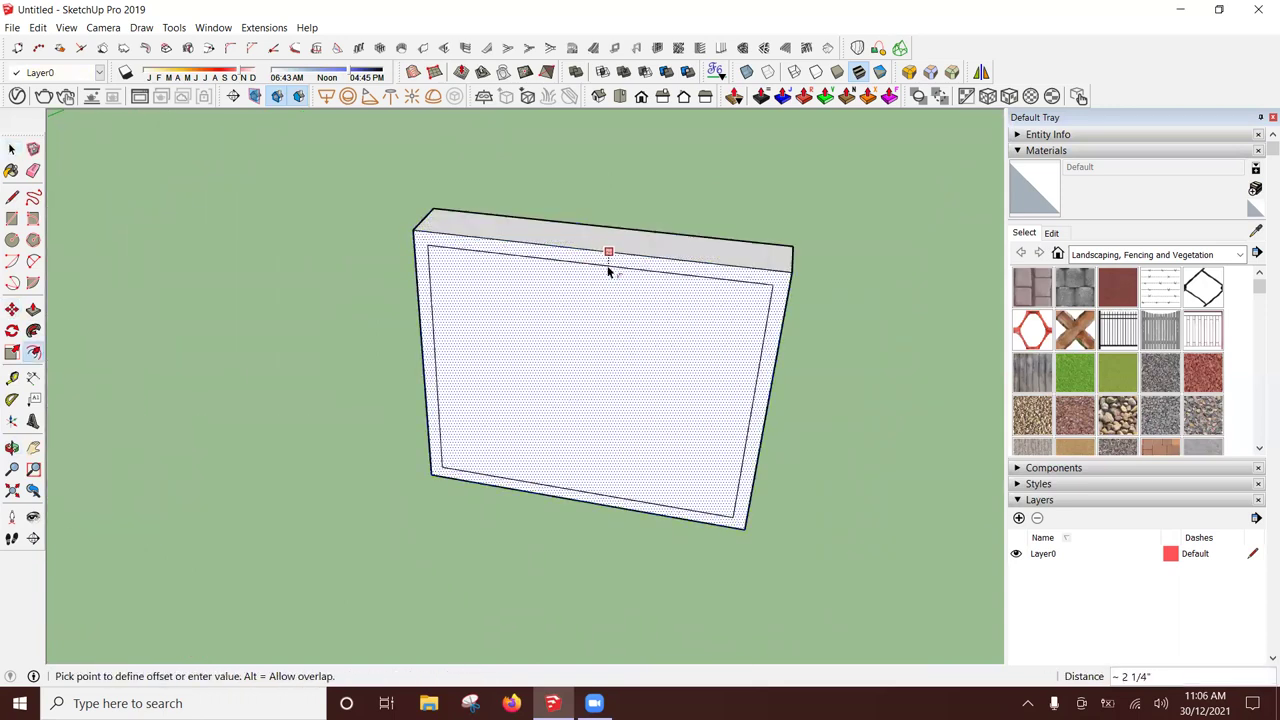
pyautogui.write('1')
pyautogui.press('Return')
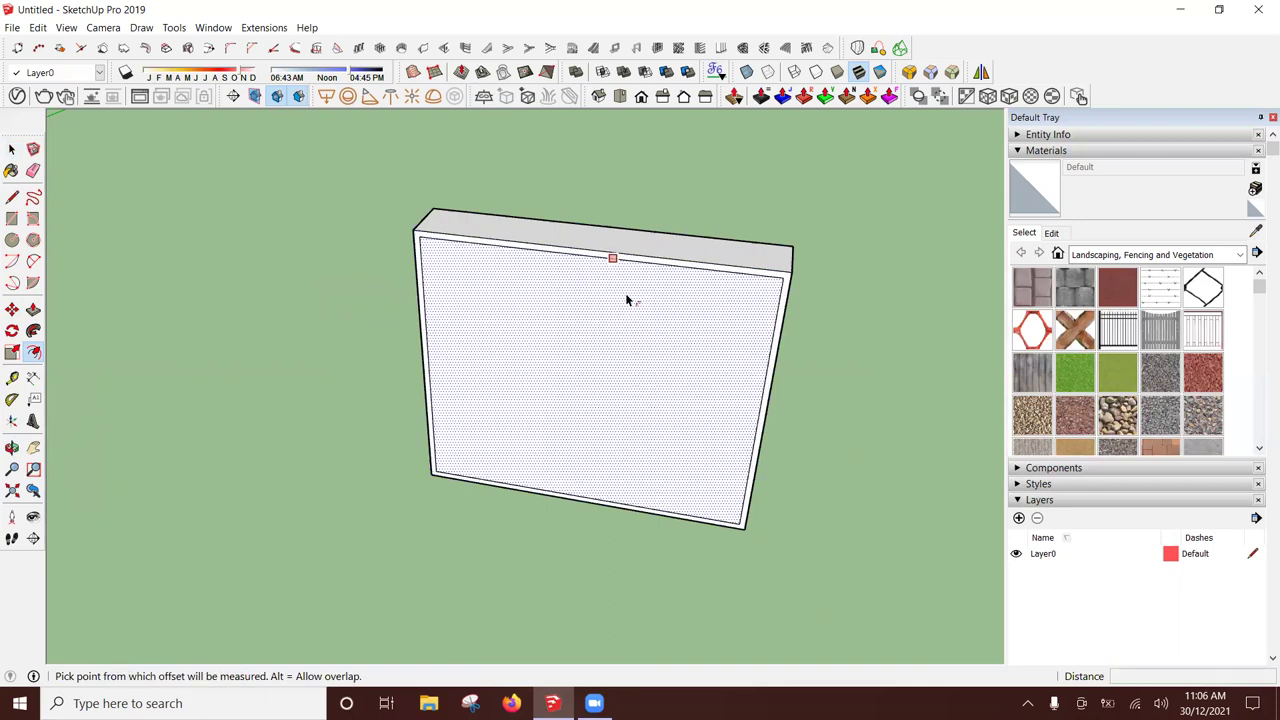
pyautogui.press('p')
pyautogui.click(630, 300)
pyautogui.click(737, 248)
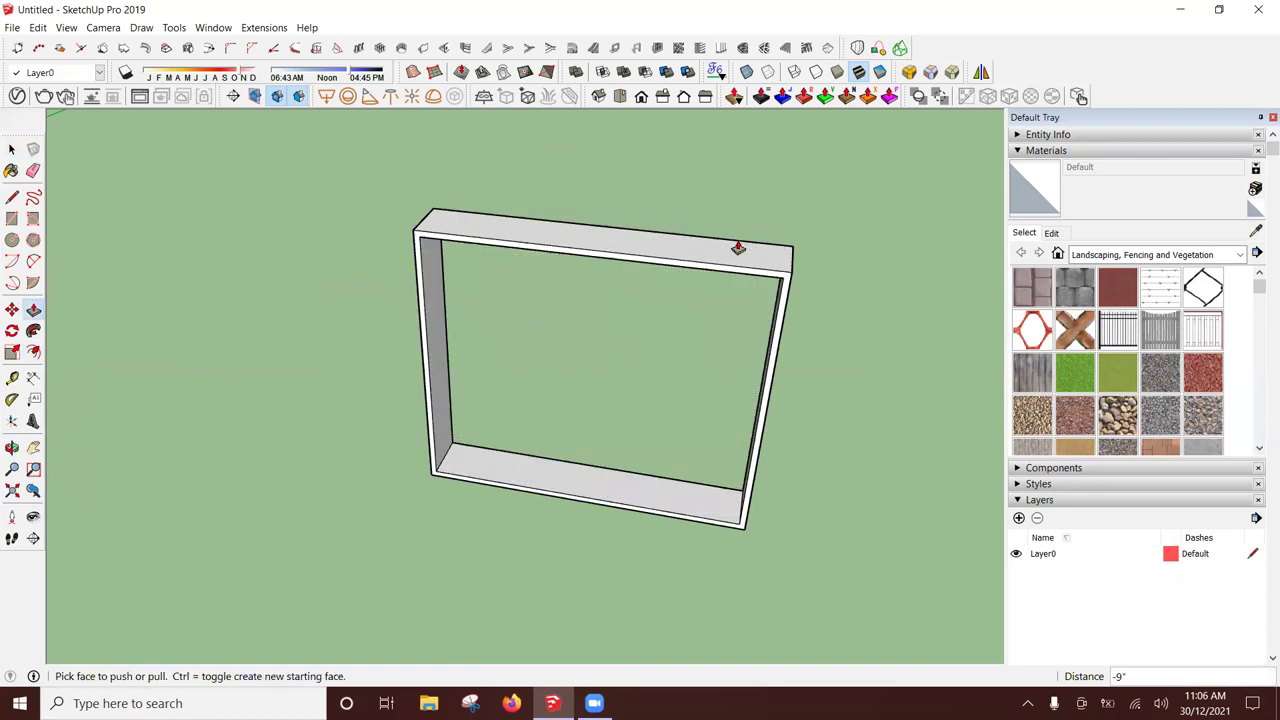
# Step: Make the whole window frame a group
pyautogui.press('space')
pyautogui.tripleClick(736, 256)
pyautogui.rightClick(733, 259)
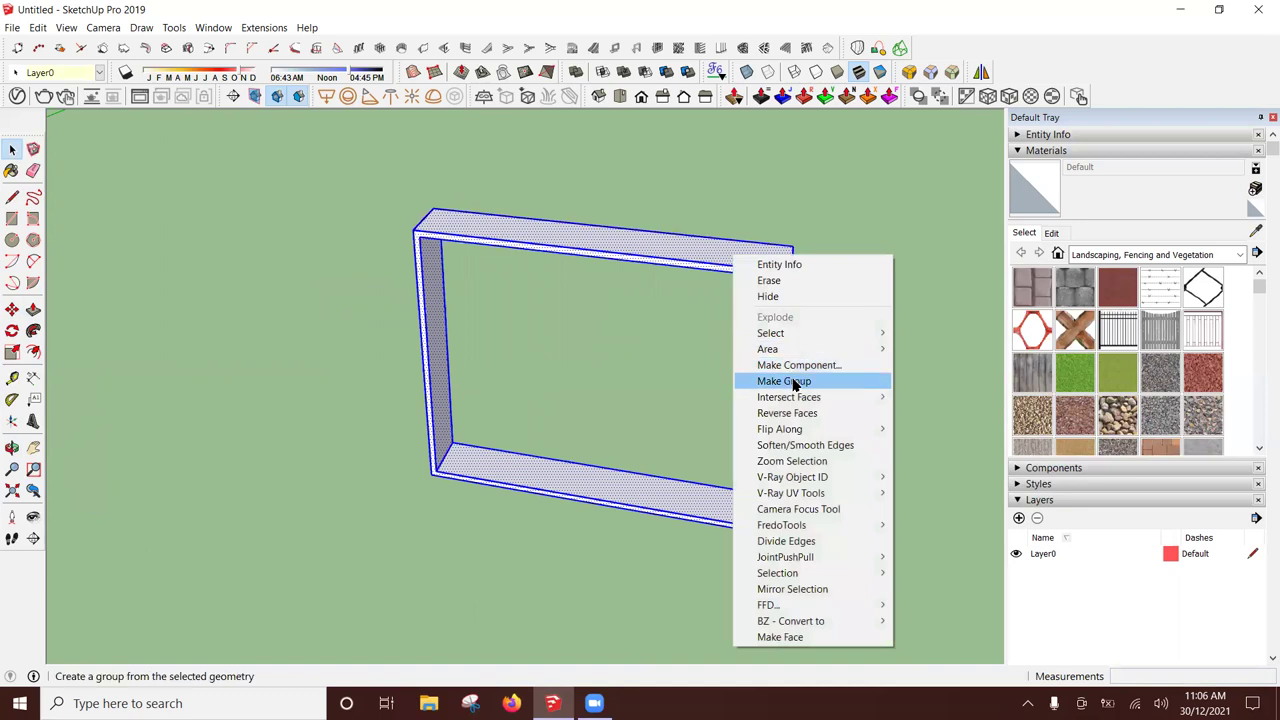
pyautogui.click(794, 383)
pyautogui.moveTo(506, 431)
pyautogui.mouseDown(button='middle')
pyautogui.moveTo(691, 474)
pyautogui.moveTo(686, 434)
pyautogui.moveTo(742, 428)
pyautogui.mouseUp(button='middle')
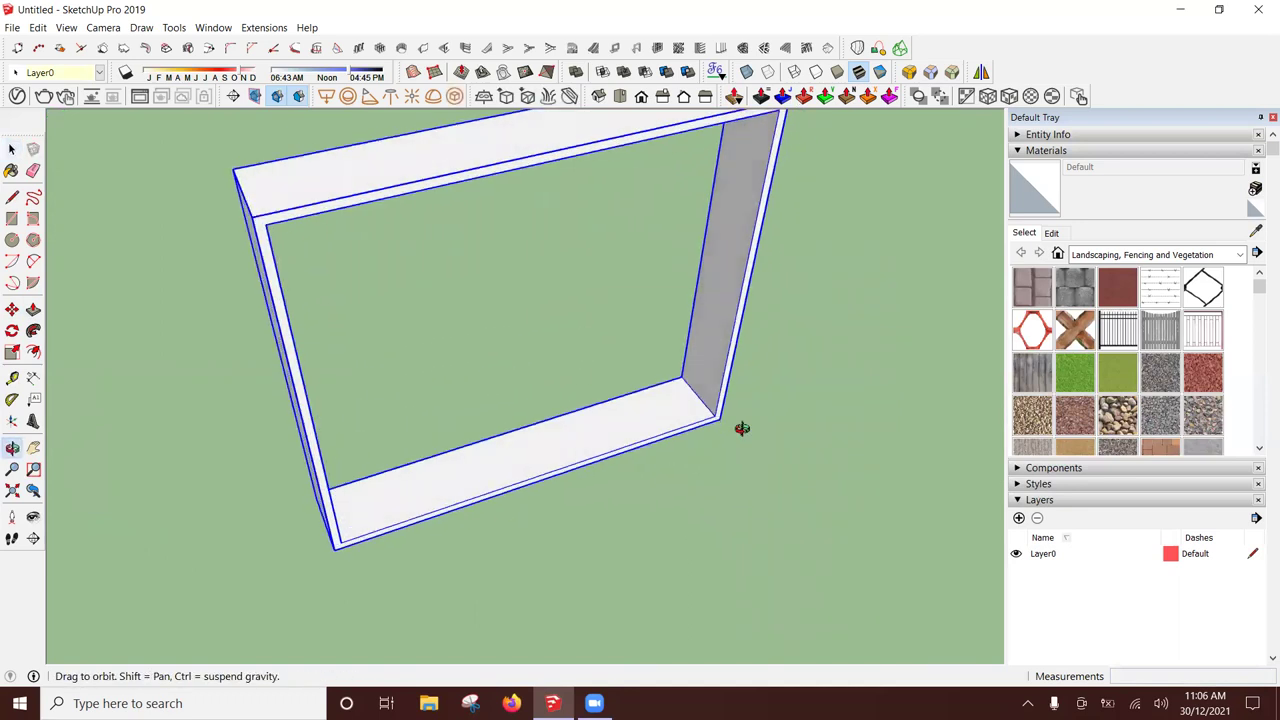
pyautogui.scroll(3, 657, 405)
pyautogui.scroll(3, 489, 434)
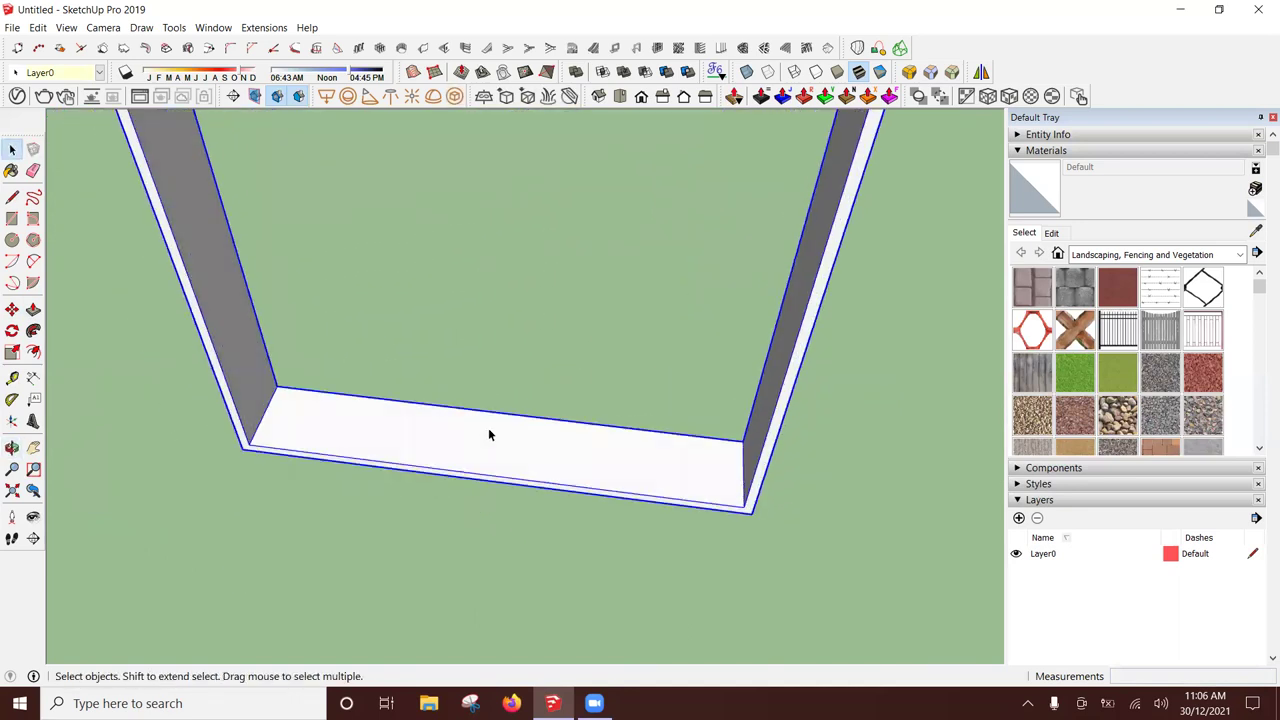
# Step: Draw a line across the sill between the frame's inner corners
pyautogui.press('l')
pyautogui.click(272, 391)
pyautogui.moveTo(314, 409)
pyautogui.mouseDown(button='middle')
pyautogui.moveTo(683, 455)
pyautogui.moveTo(700, 420)
pyautogui.mouseUp(button='middle')
pyautogui.click(735, 365)
pyautogui.press('space')
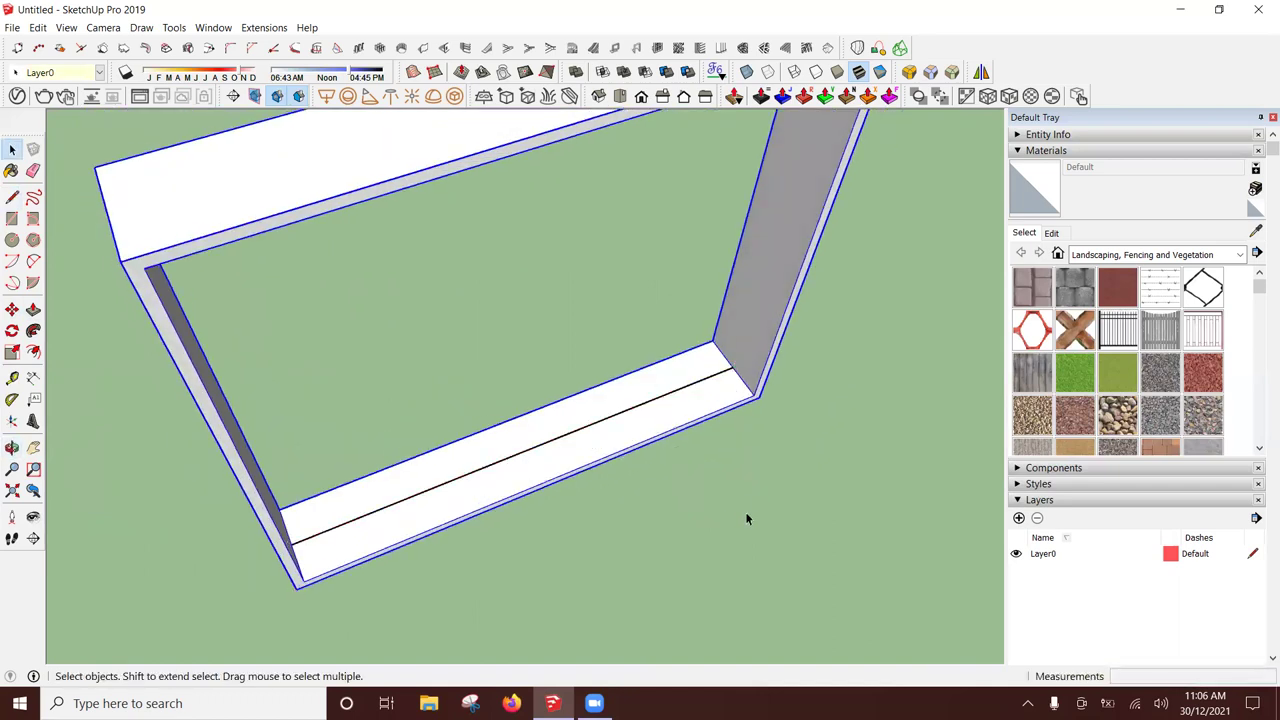
pyautogui.scroll(2, 623, 508)
# Step: Draw a thin track strip on the sill and erase the leftover sill line
pyautogui.press('r')
pyautogui.scroll(2, 478, 428)
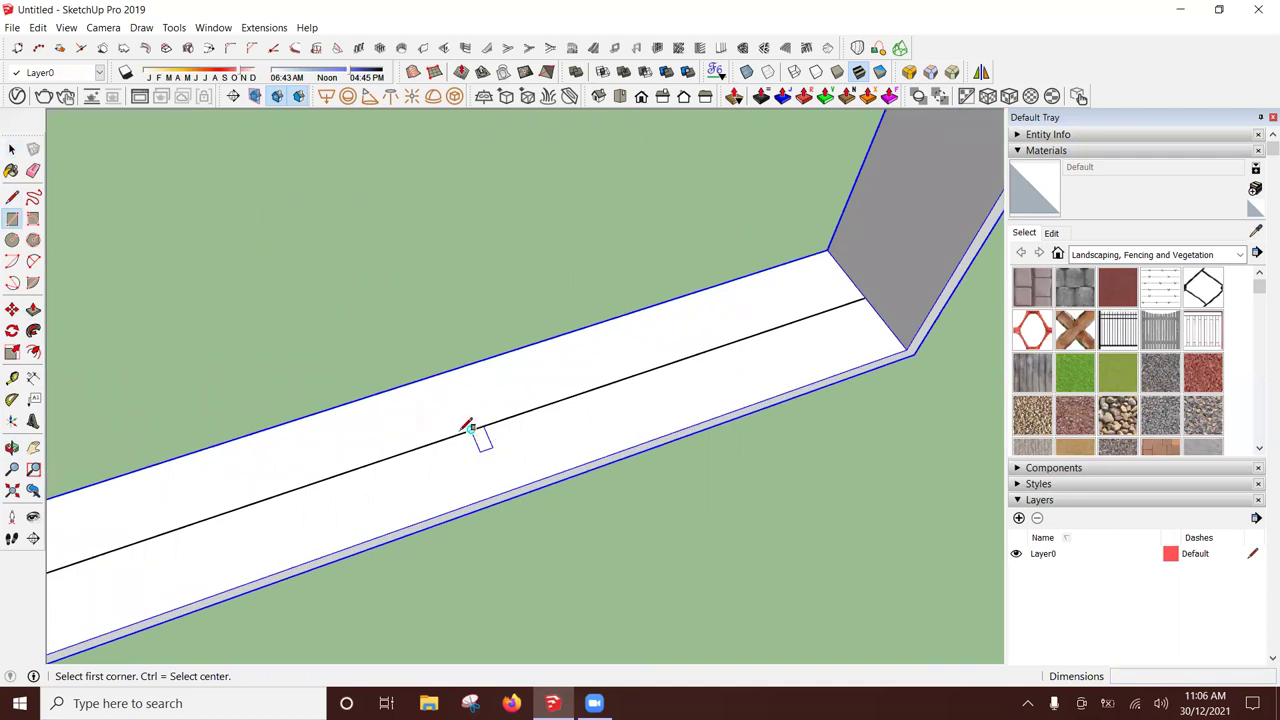
pyautogui.click(457, 434)
pyautogui.scroll(1, 730, 315)
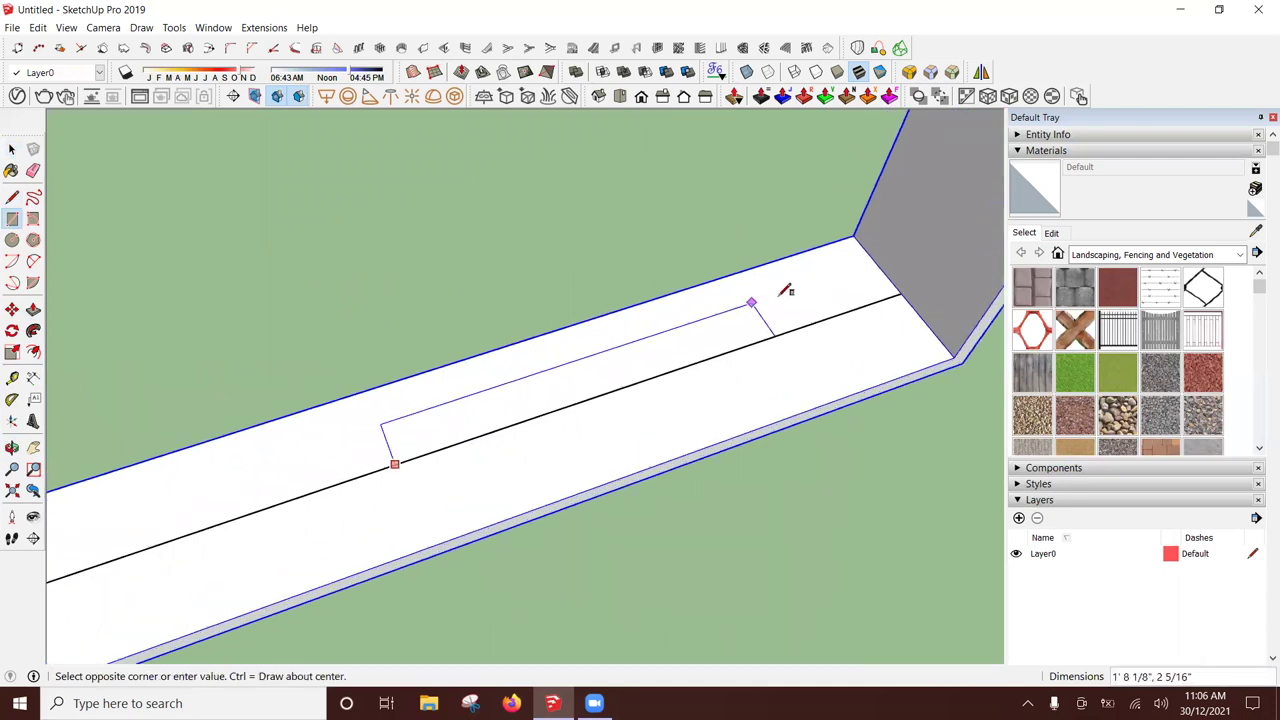
pyautogui.click(891, 278)
pyautogui.scroll(-2, 478, 314)
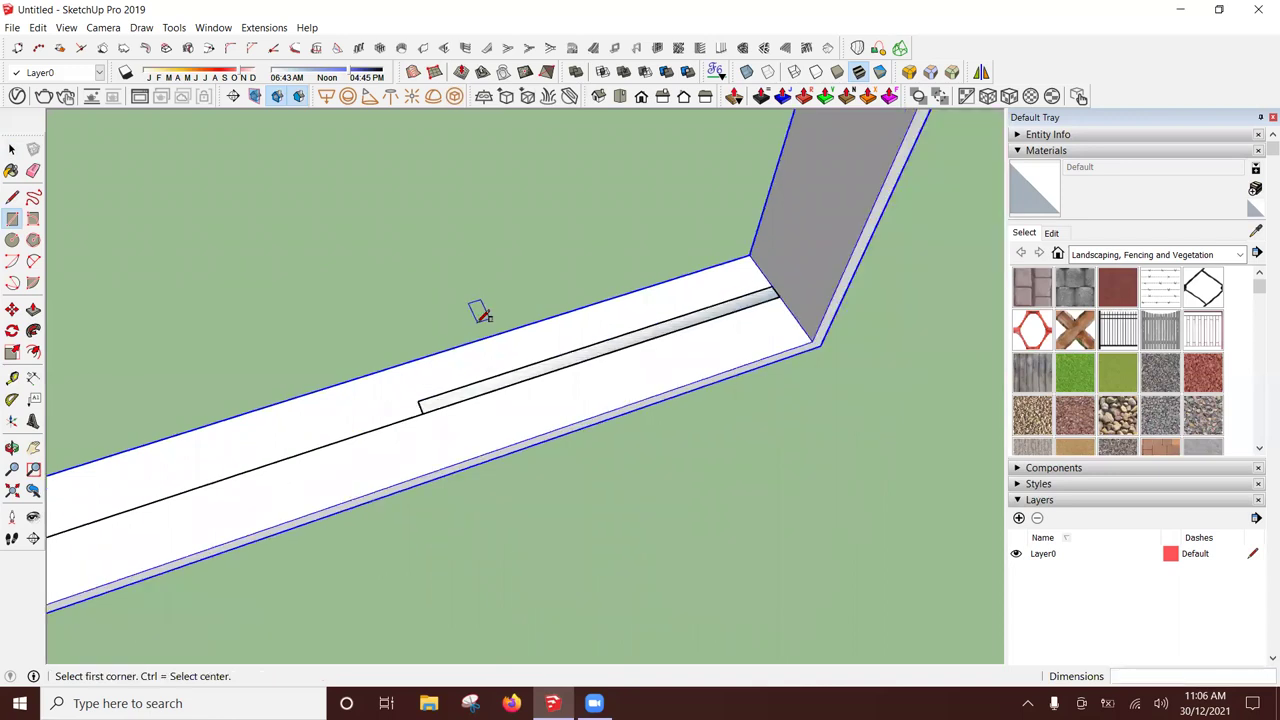
pyautogui.press('e')
pyautogui.click(380, 422)
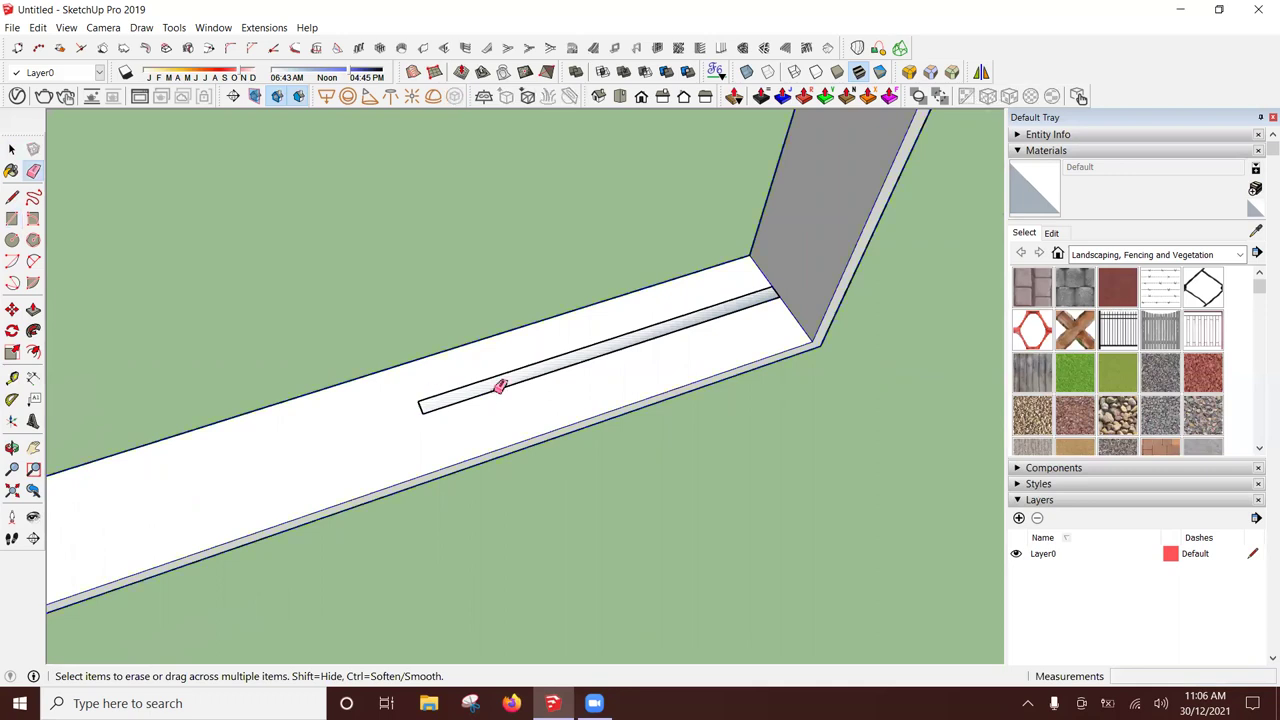
# Step: Raise the thin strip to the frame's full height and inset an outline on the new panel
pyautogui.press('p')
pyautogui.click(486, 406)
pyautogui.moveTo(471, 371)
pyautogui.mouseDown(button='middle')
pyautogui.moveTo(505, 400)
pyautogui.moveTo(229, 294)
pyautogui.mouseUp(button='middle')
pyautogui.click(152, 298)
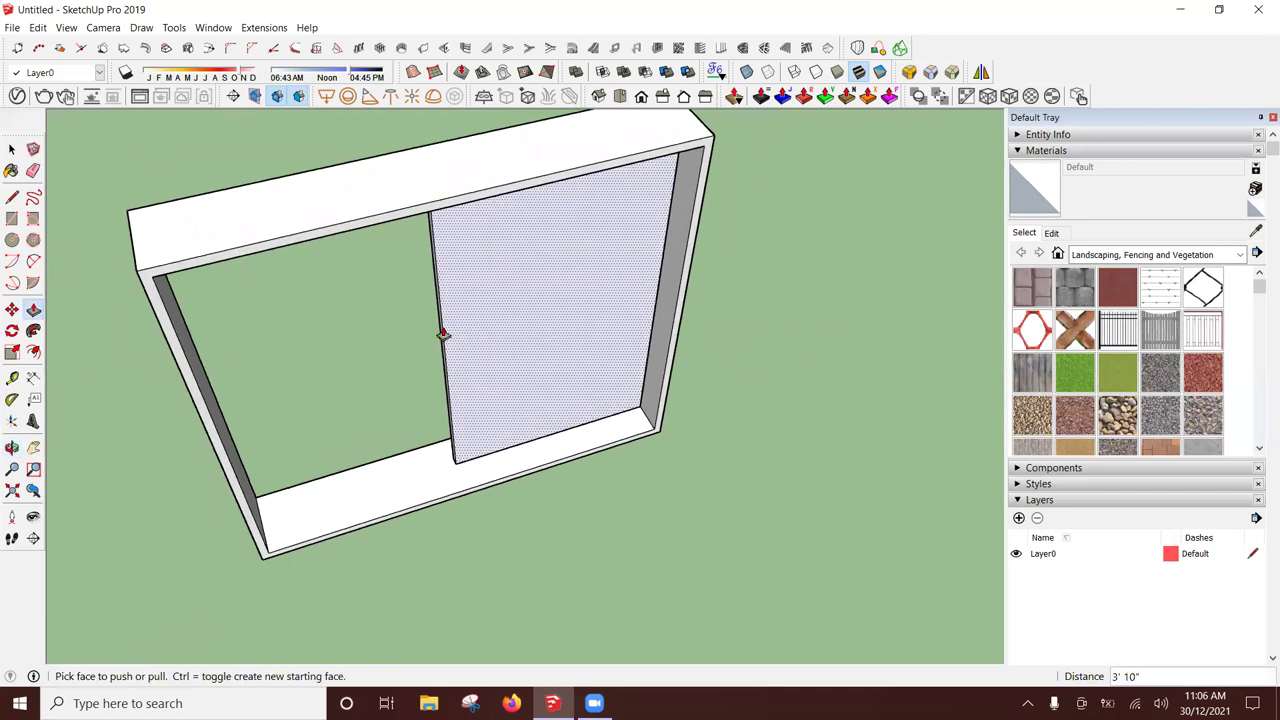
pyautogui.scroll(2, 443, 335)
pyautogui.press('f')
pyautogui.click(441, 324)
pyautogui.press('Return')
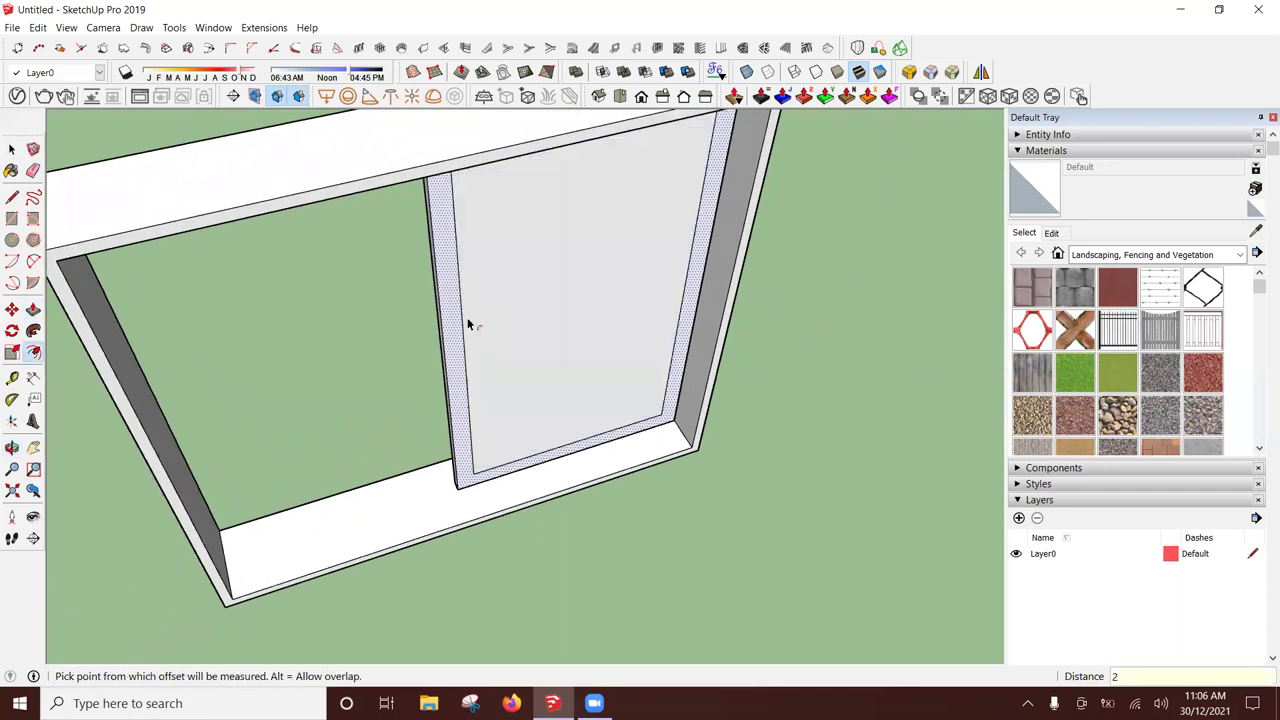
# Step: Push out the panel's inner face to leave a sash frame, and group the sash
pyautogui.press('p')
pyautogui.click(545, 380)
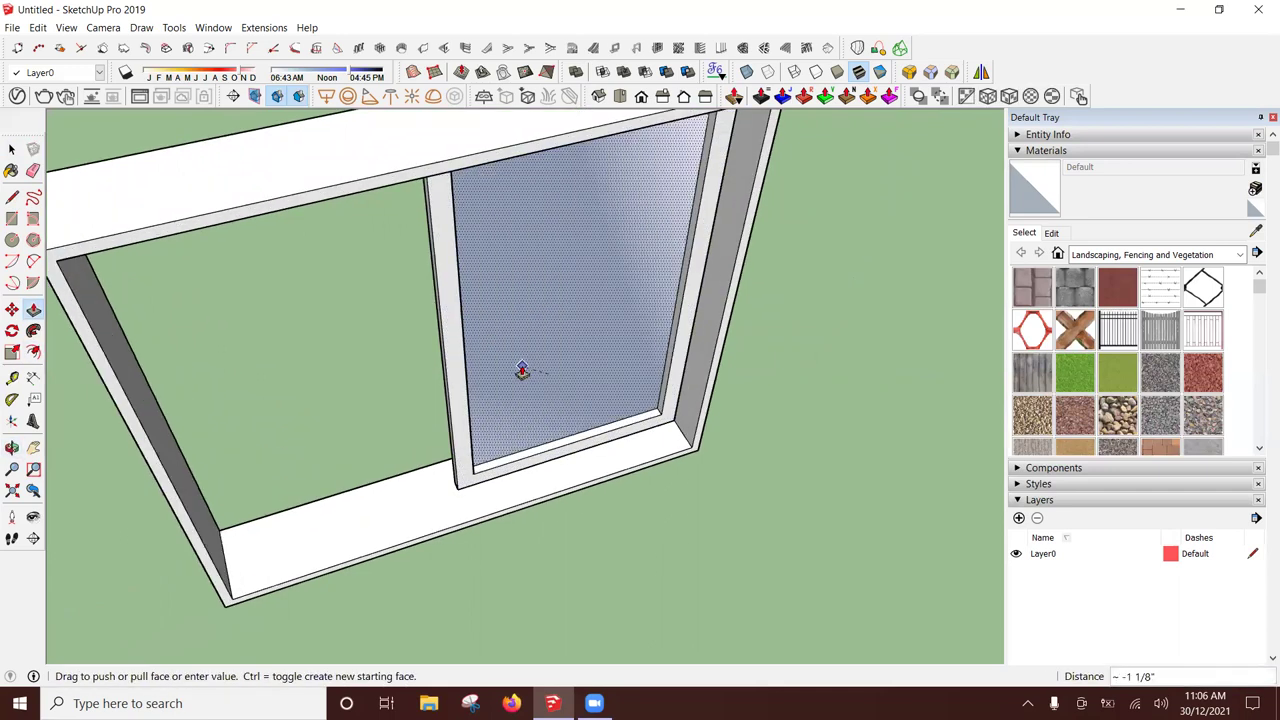
pyautogui.click(521, 371)
pyautogui.press('space')
pyautogui.tripleClick(462, 377)
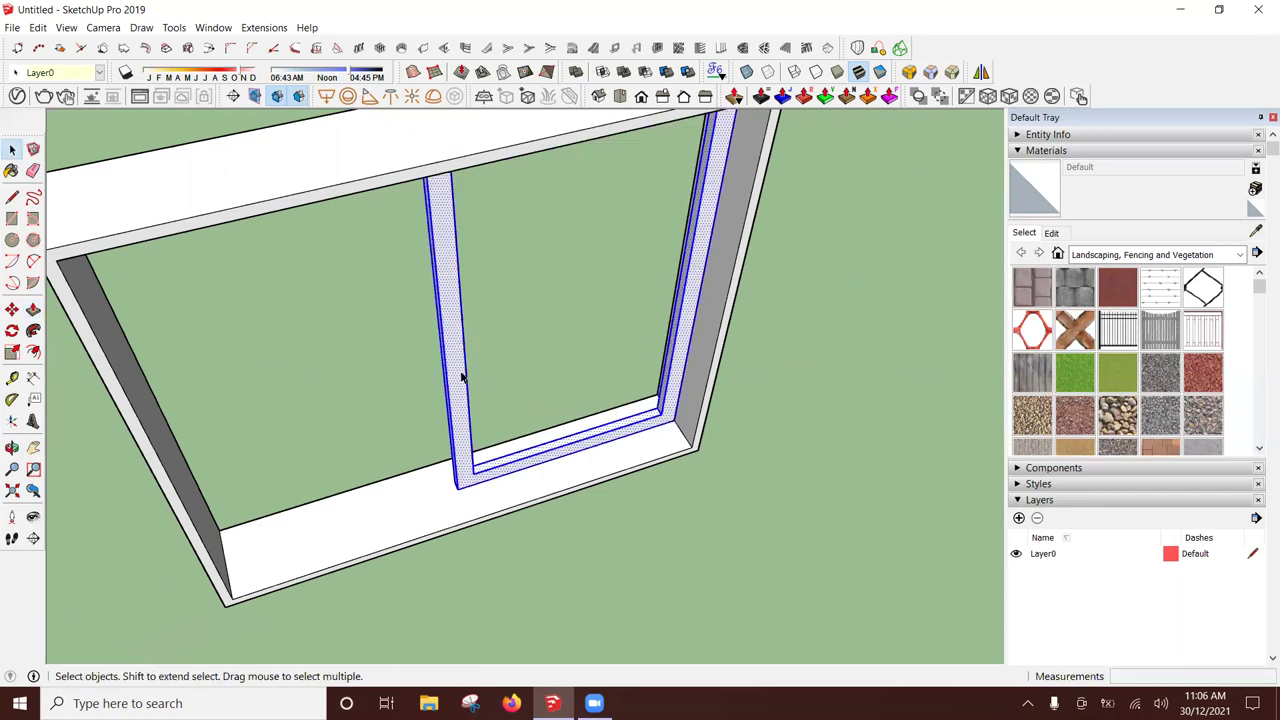
pyautogui.rightClick(463, 372)
pyautogui.click(538, 423)
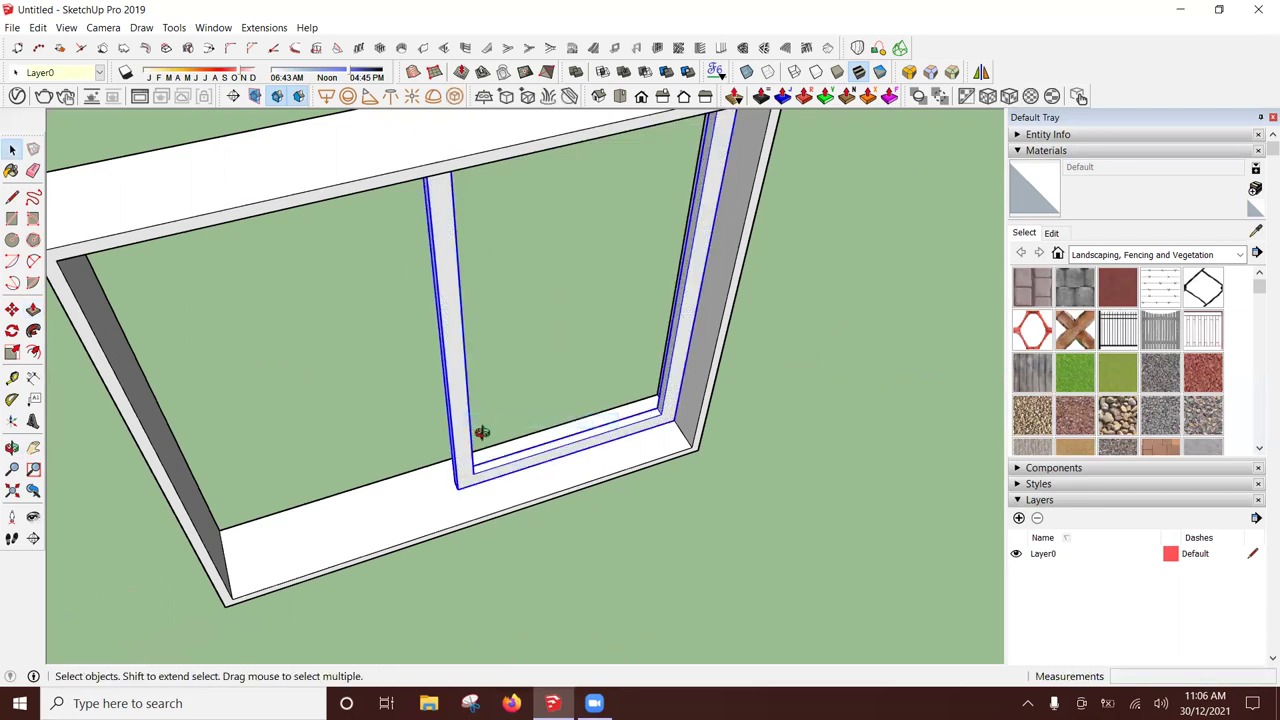
# Step: Draw a second thin track strip from the sill corner and raise it slightly
pyautogui.moveTo(480, 434); pyautogui.dragTo(214, 457, button='middle')
pyautogui.scroll(3, 494, 474)
pyautogui.scroll(2, 421, 476)
pyautogui.press('r')
pyautogui.scroll(2, 171, 486)
pyautogui.click(163, 487)
pyautogui.scroll(-3, 640, 410)
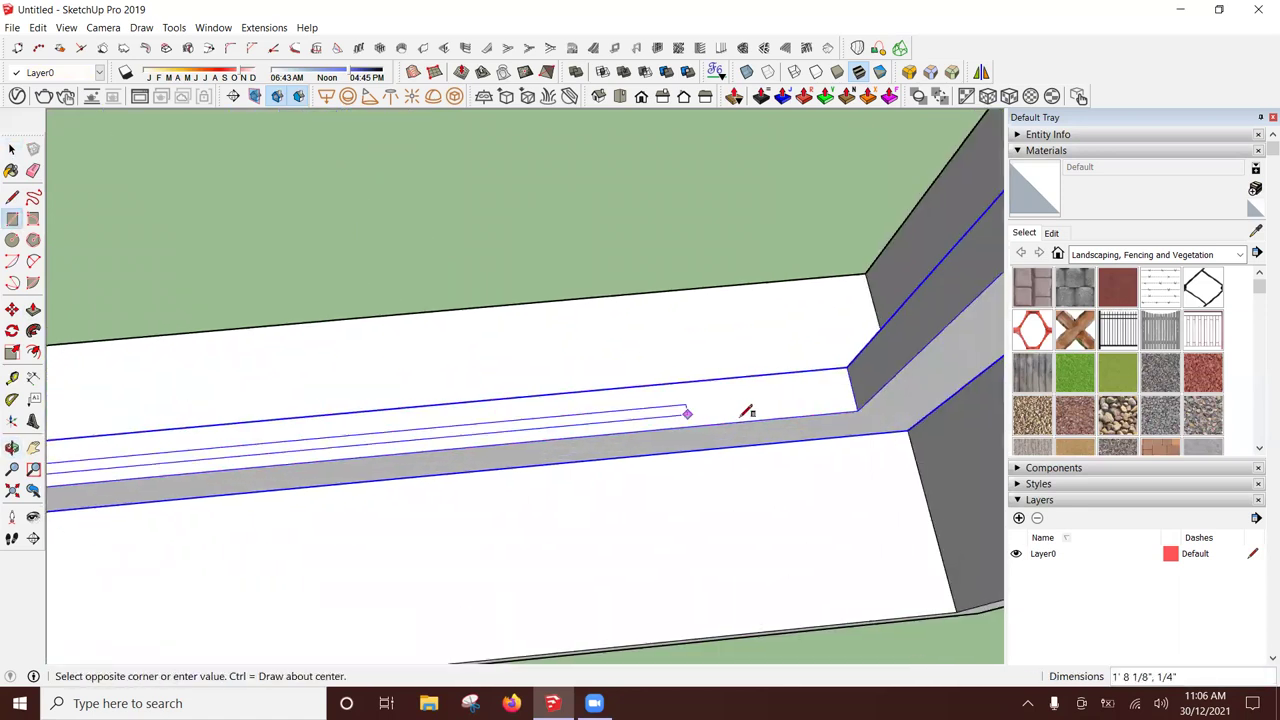
pyautogui.scroll(2, 871, 371)
pyautogui.scroll(2, 943, 343)
pyautogui.click(941, 358)
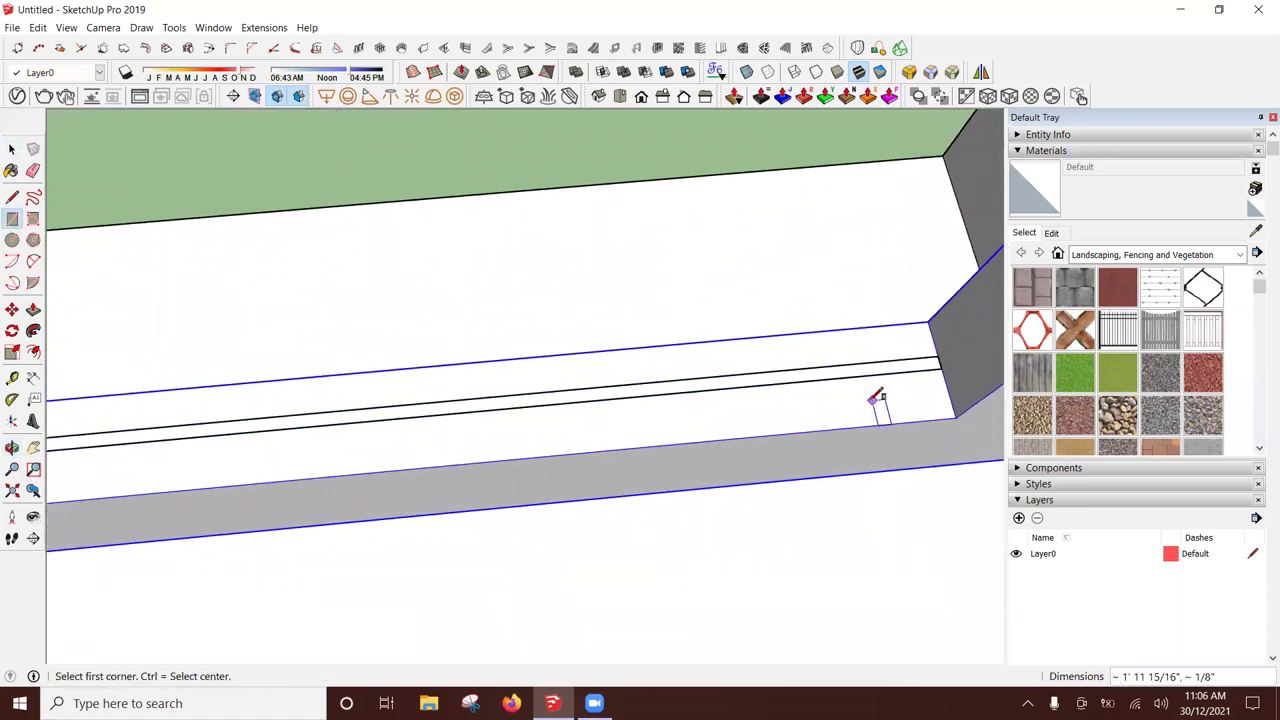
pyautogui.press('p')
pyautogui.click(846, 378)
# Step: Push the panel into the frame opening and group the panel
pyautogui.moveTo(834, 306)
pyautogui.mouseDown(button='middle')
pyautogui.moveTo(804, 282)
pyautogui.moveTo(829, 183)
pyautogui.moveTo(749, 403)
pyautogui.moveTo(763, 223)
pyautogui.mouseUp(button='middle')
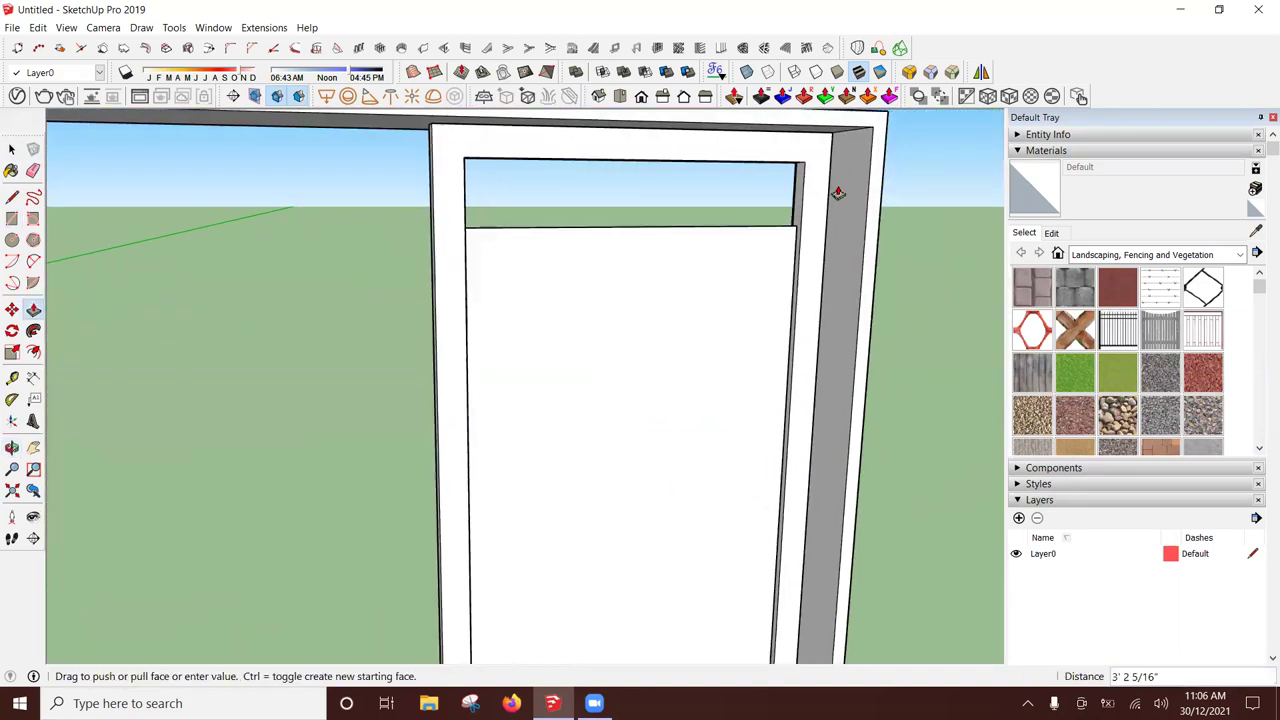
pyautogui.click(805, 172)
pyautogui.press('space')
pyautogui.click(720, 216)
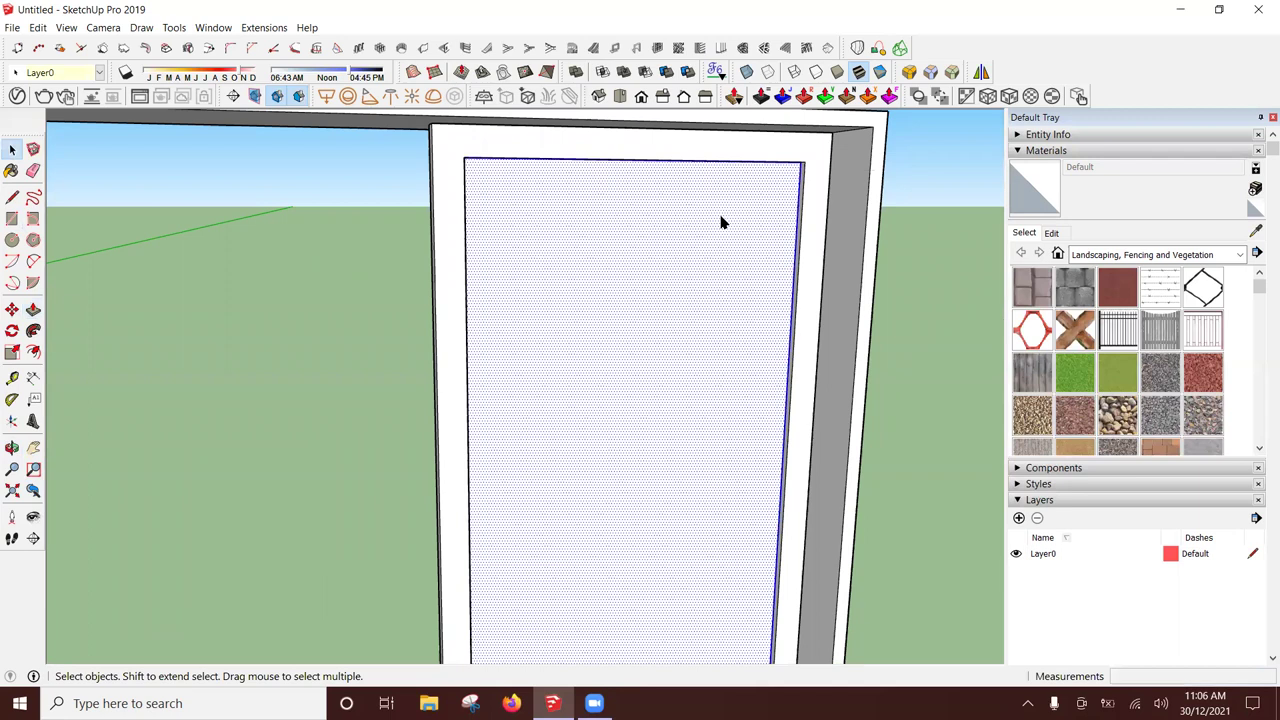
pyautogui.rightClick(720, 222)
pyautogui.click(780, 341)
# Step: Select the outer frame and panel together and bring up their context menu
pyautogui.moveTo(531, 286); pyautogui.dragTo(336, 380)
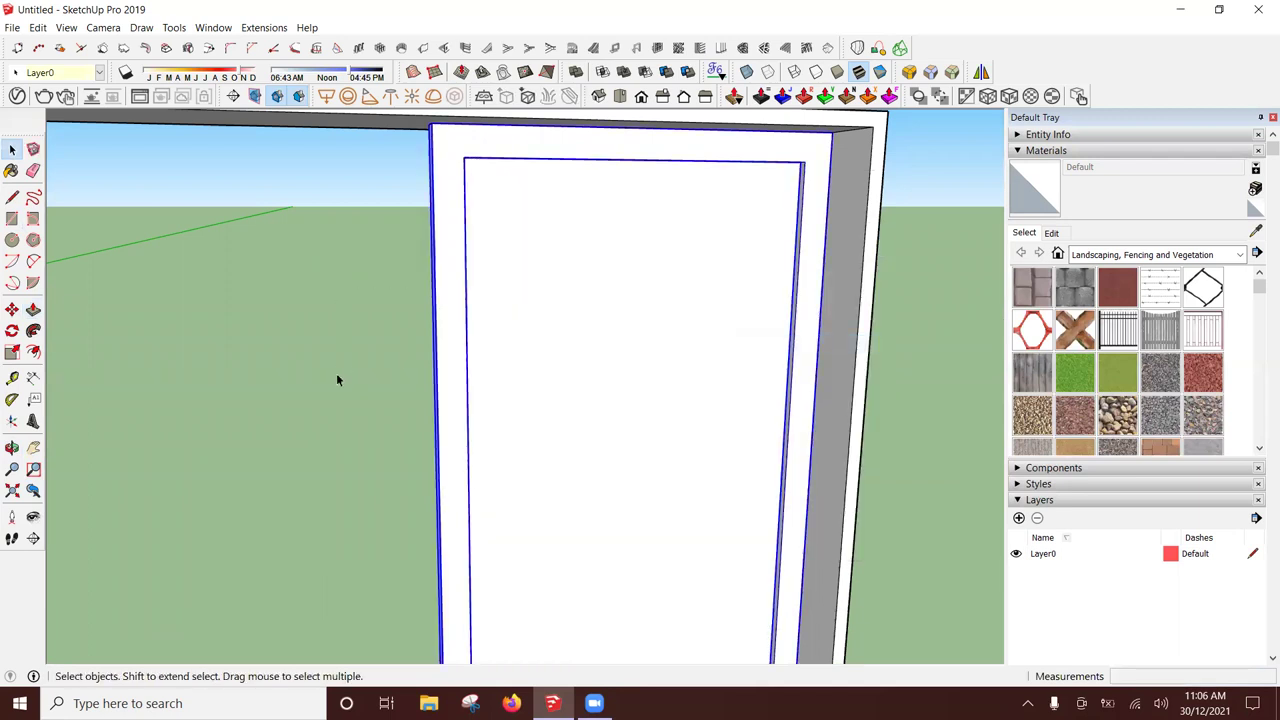
pyautogui.click(537, 325)
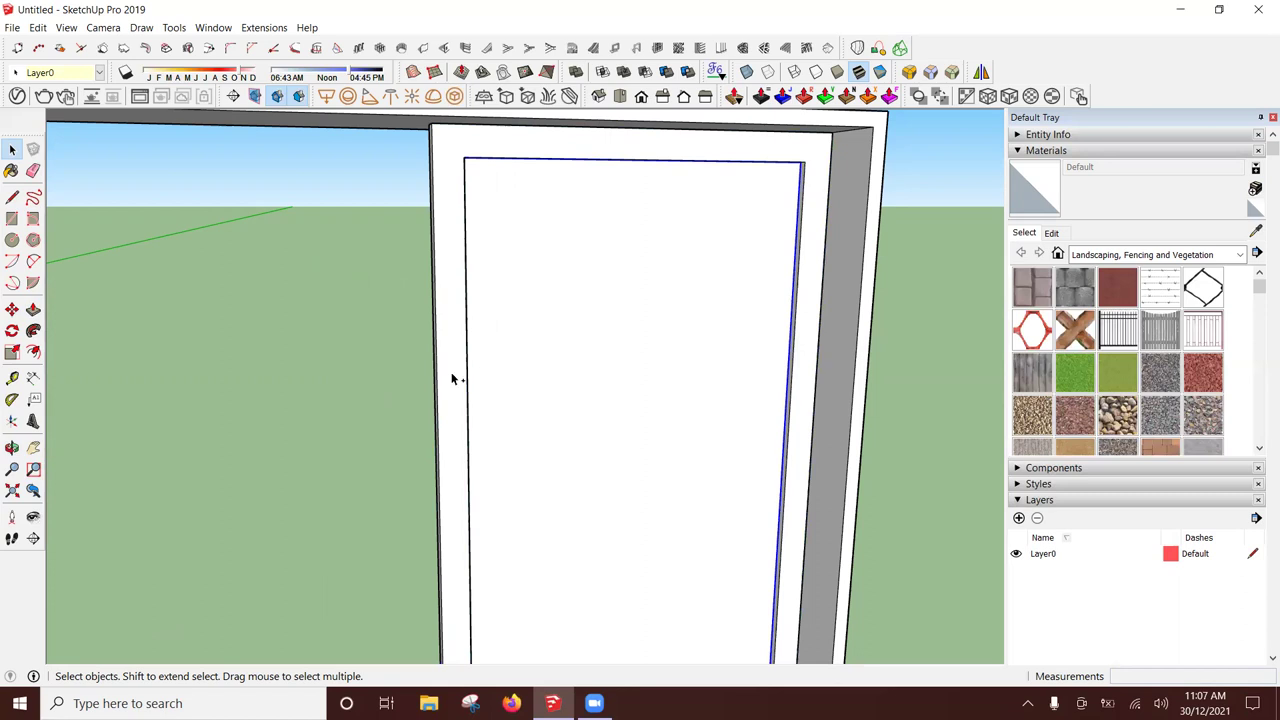
pyautogui.keyDown('shift'); pyautogui.click(452, 357); pyautogui.keyUp('shift')
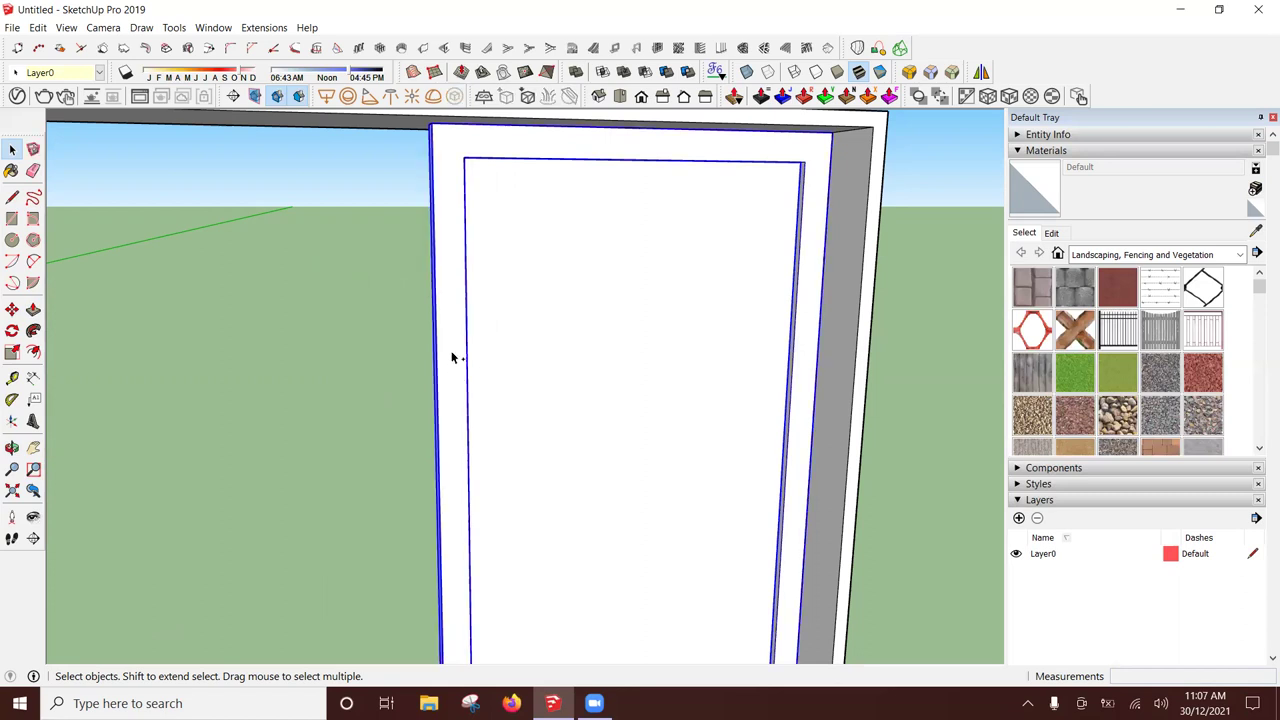
pyautogui.rightClick(502, 325)
# Step: Make the selected frame and panel a component named Slider 1
pyautogui.click(586, 420)
pyautogui.write('Slider 1')
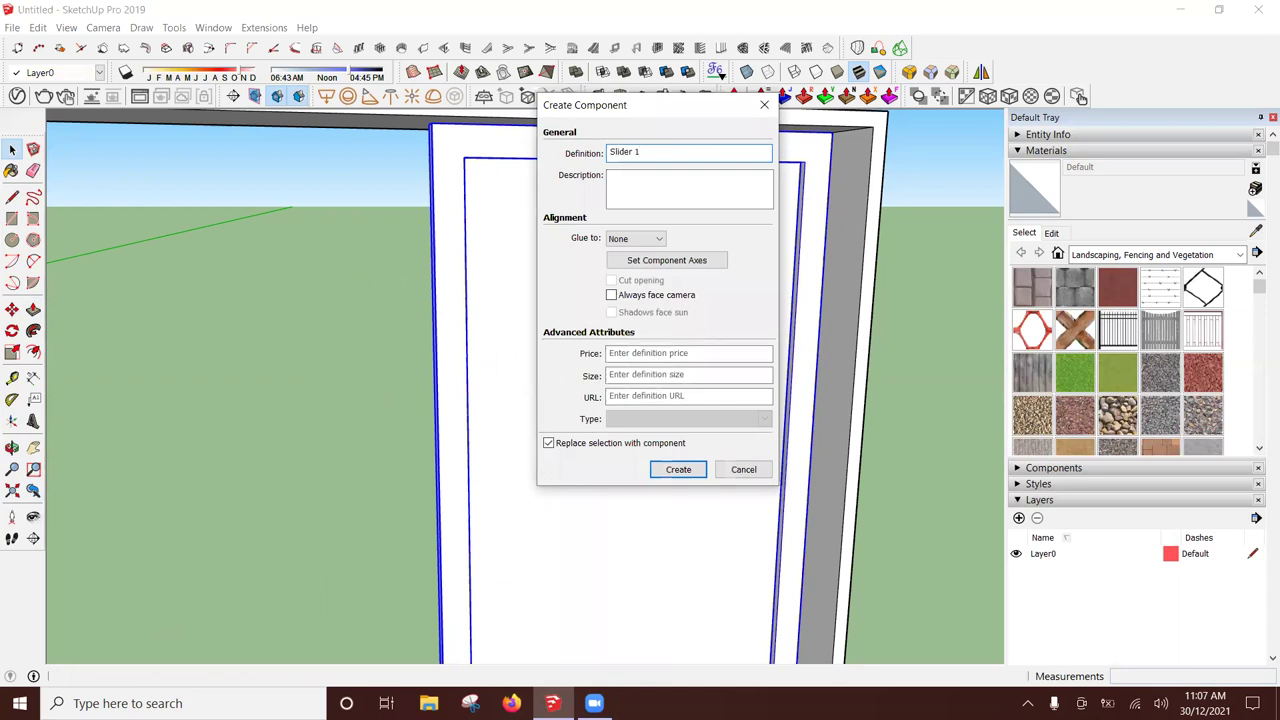
pyautogui.click(689, 470)
pyautogui.scroll(-3, 405, 255)
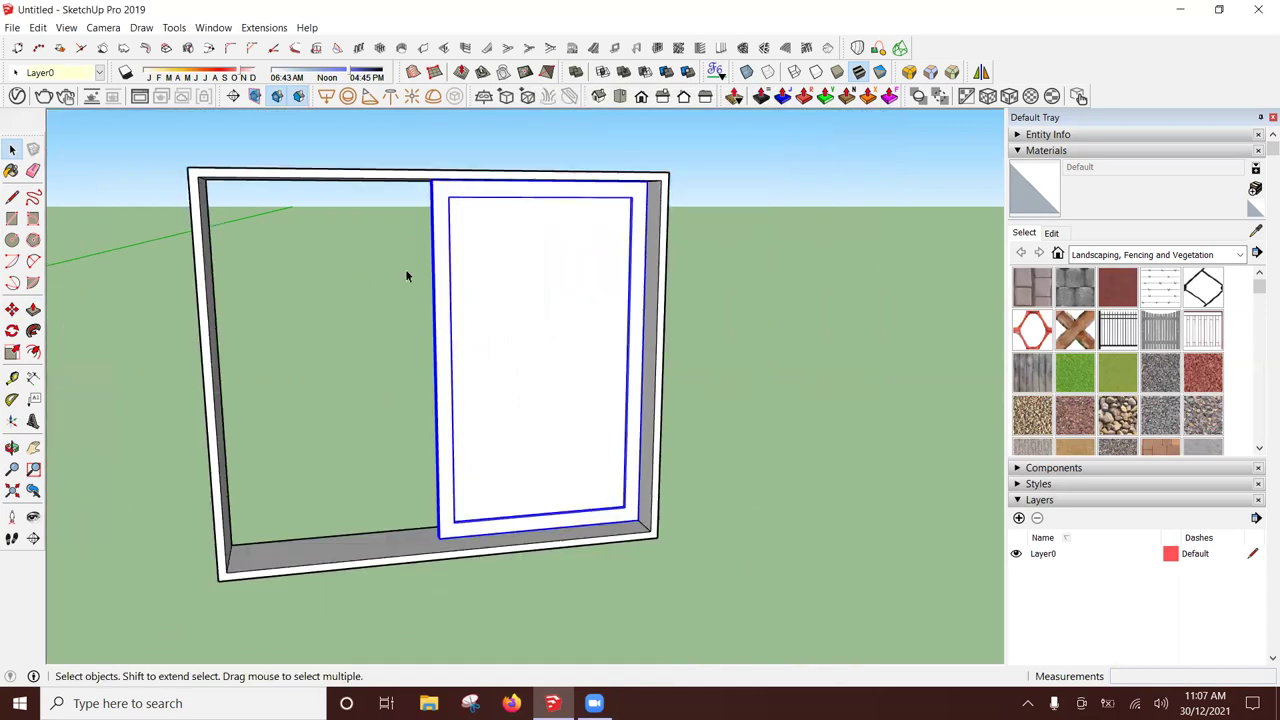
pyautogui.moveTo(405, 269); pyautogui.dragTo(683, 427, button='middle')
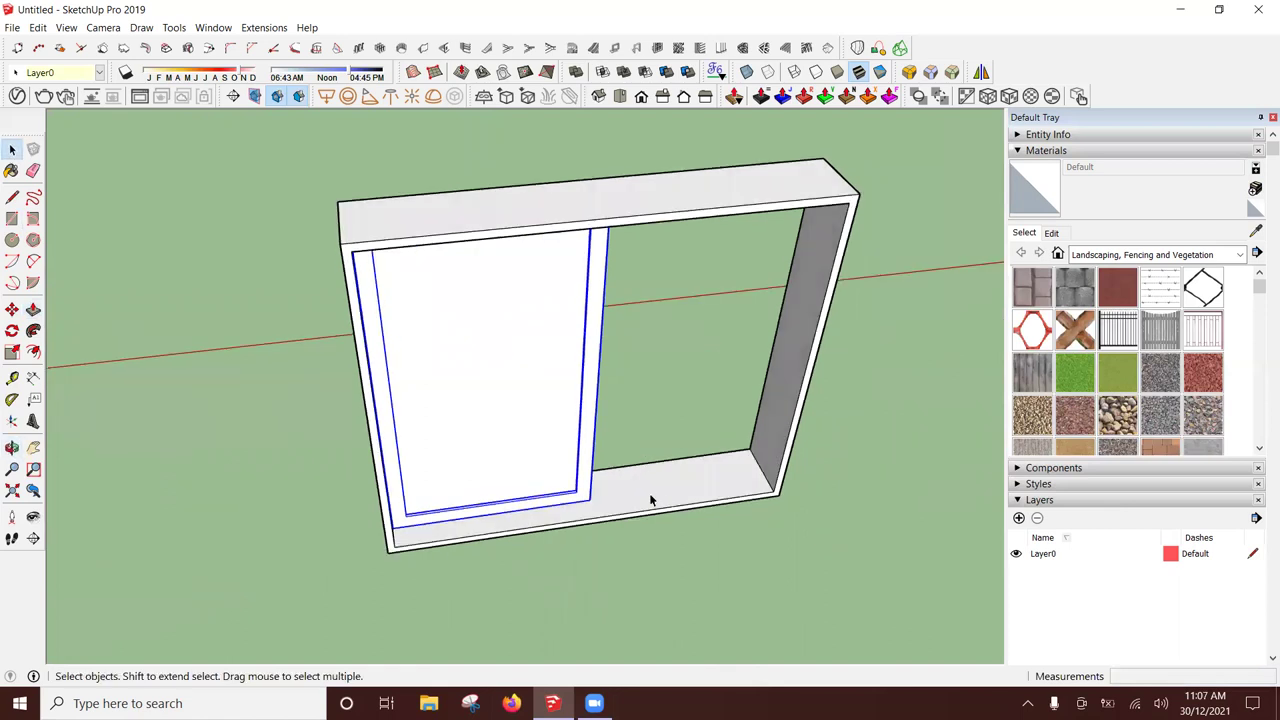
pyautogui.scroll(3, 627, 474)
# Step: Copy the panel from its corner into the frame's right half
pyautogui.press('m')
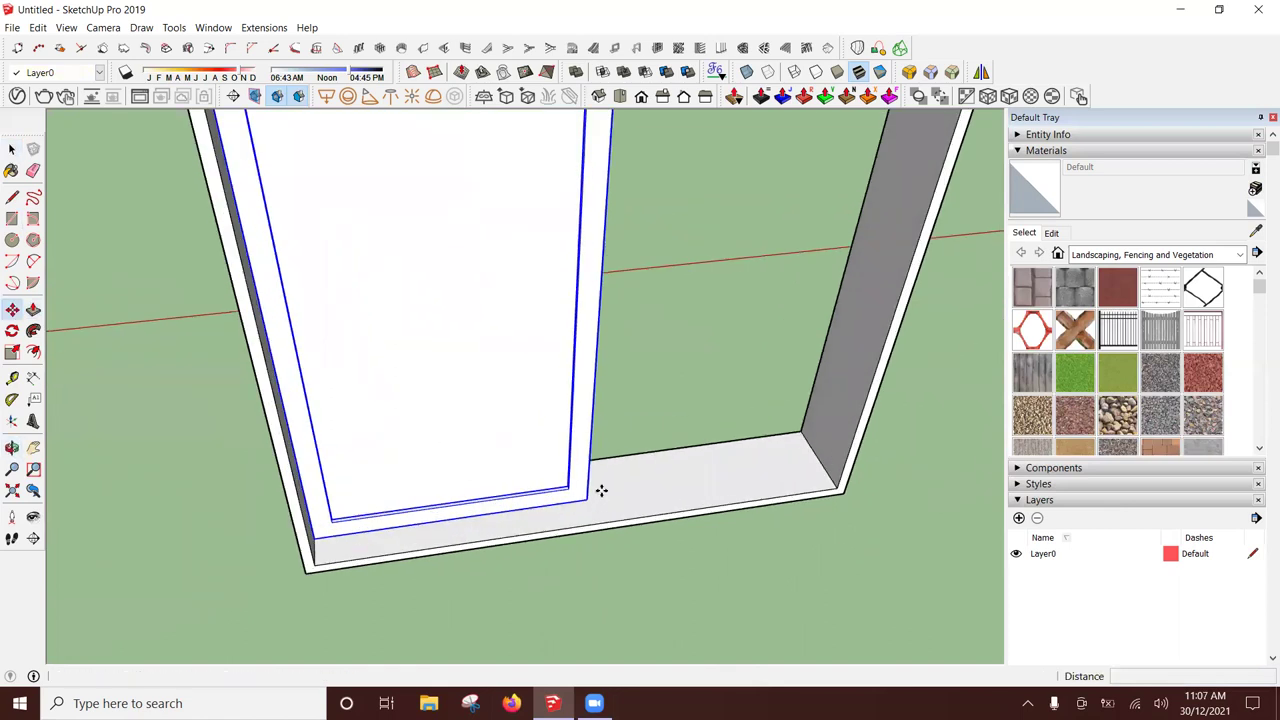
pyautogui.click(585, 494)
pyautogui.press('ctrl')
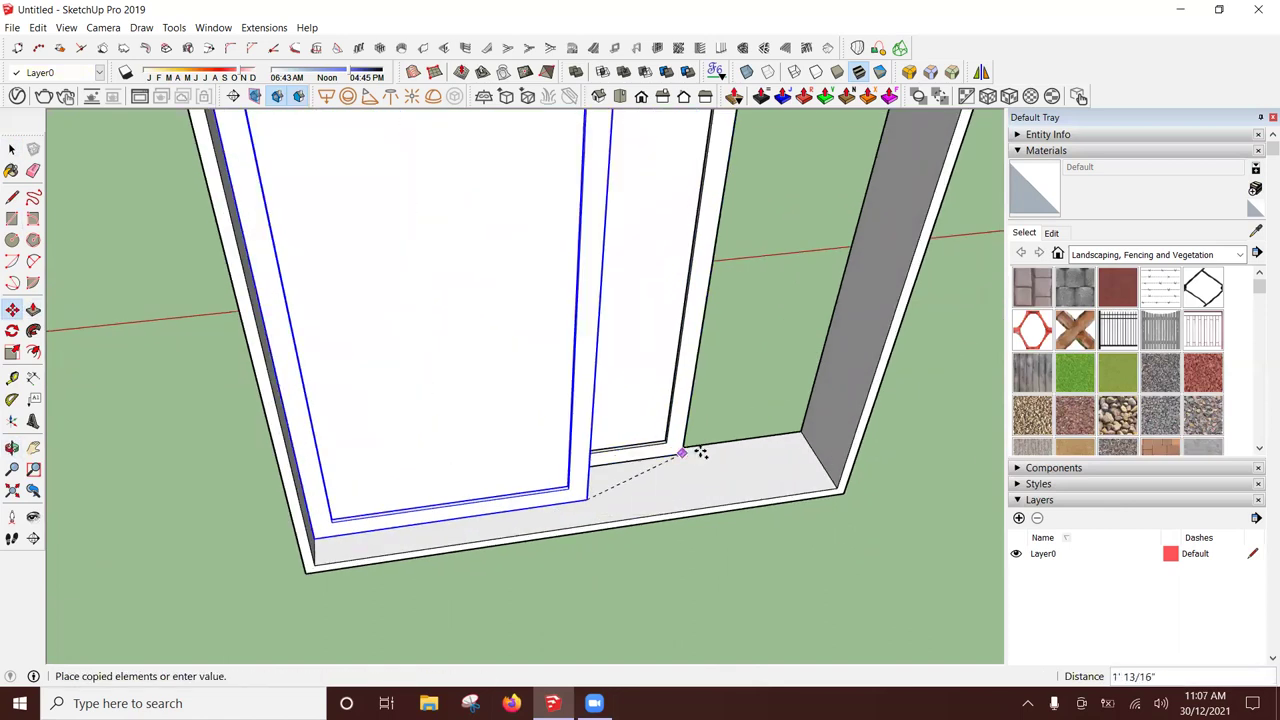
pyautogui.click(806, 452)
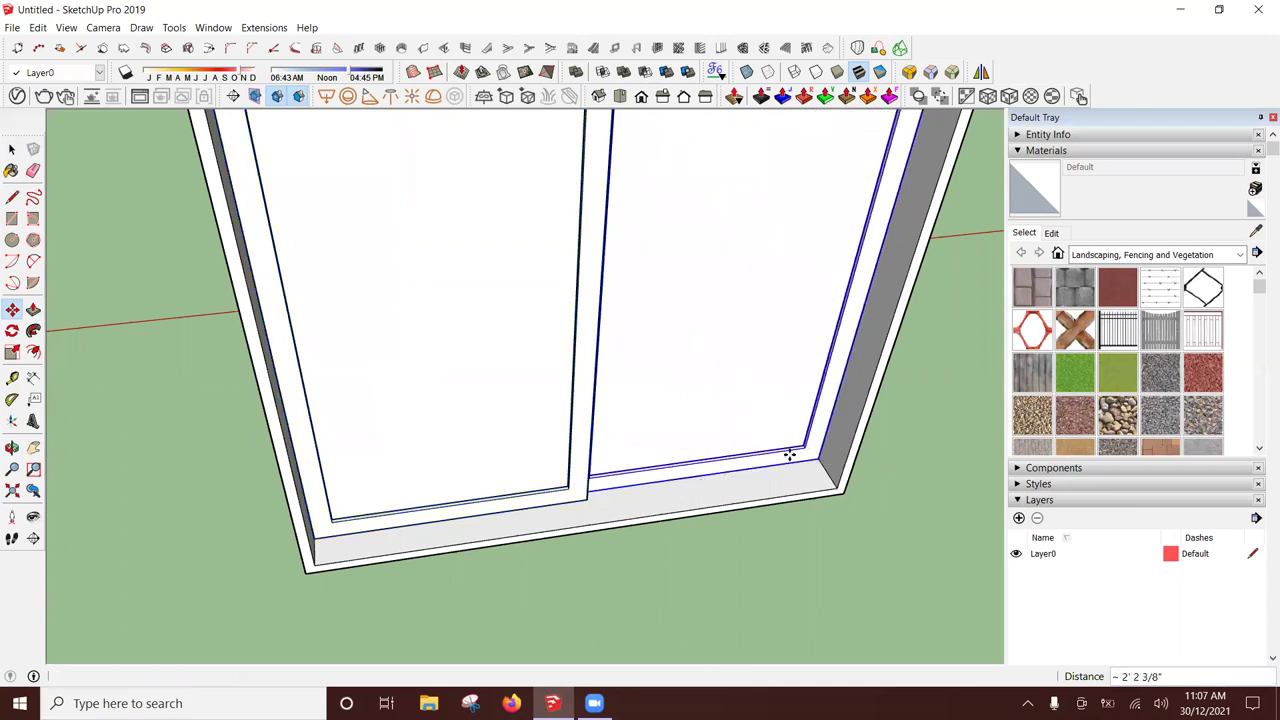
pyautogui.moveTo(791, 451)
pyautogui.mouseDown(button='middle')
pyautogui.moveTo(570, 392)
pyautogui.moveTo(654, 371)
pyautogui.moveTo(511, 384)
pyautogui.mouseUp(button='middle')
pyautogui.scroll(2, 530, 380)
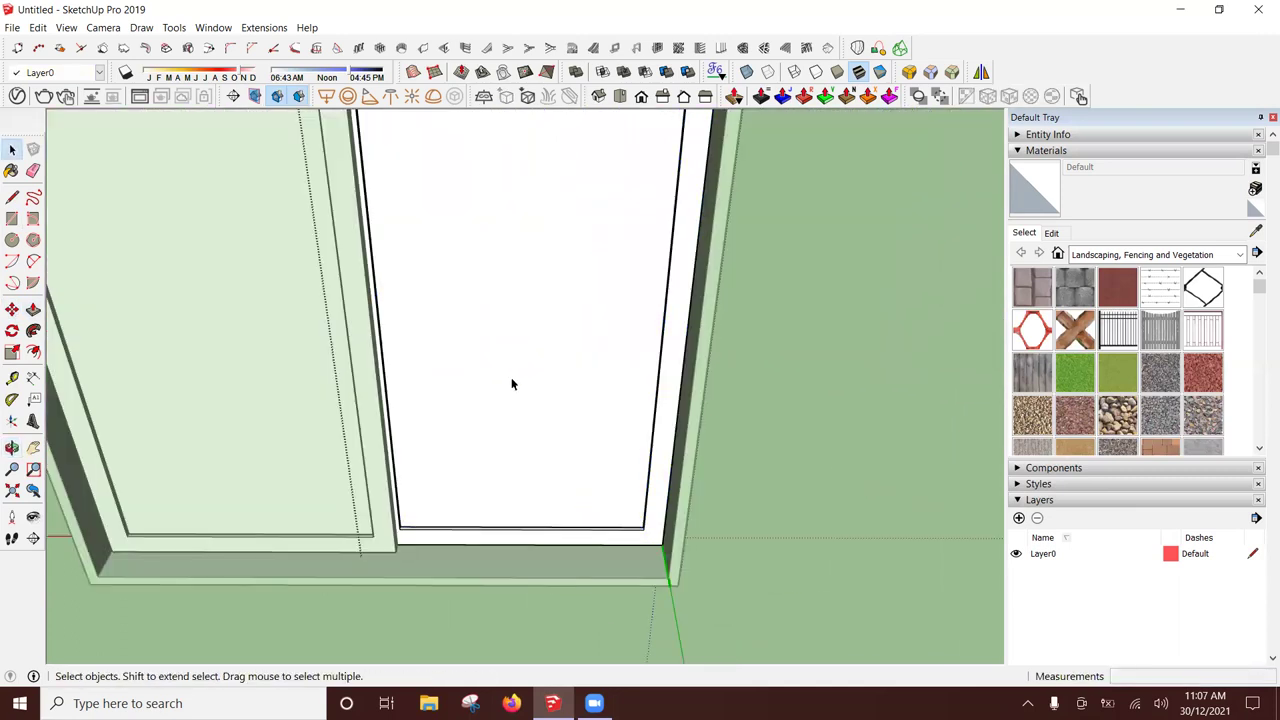
# Step: Paint the panes with Glass and Mirrors > Translucent Glass Blue
pyautogui.click(1238, 254)
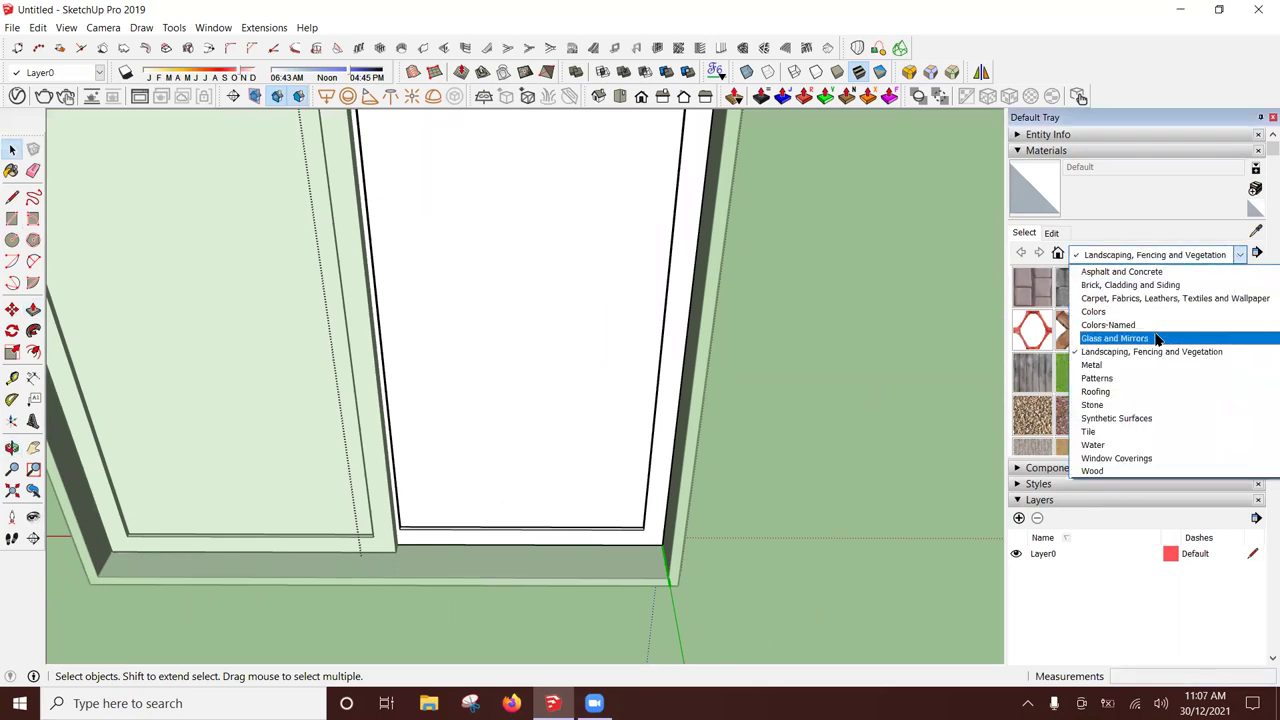
pyautogui.click(1157, 339)
pyautogui.click(1158, 288)
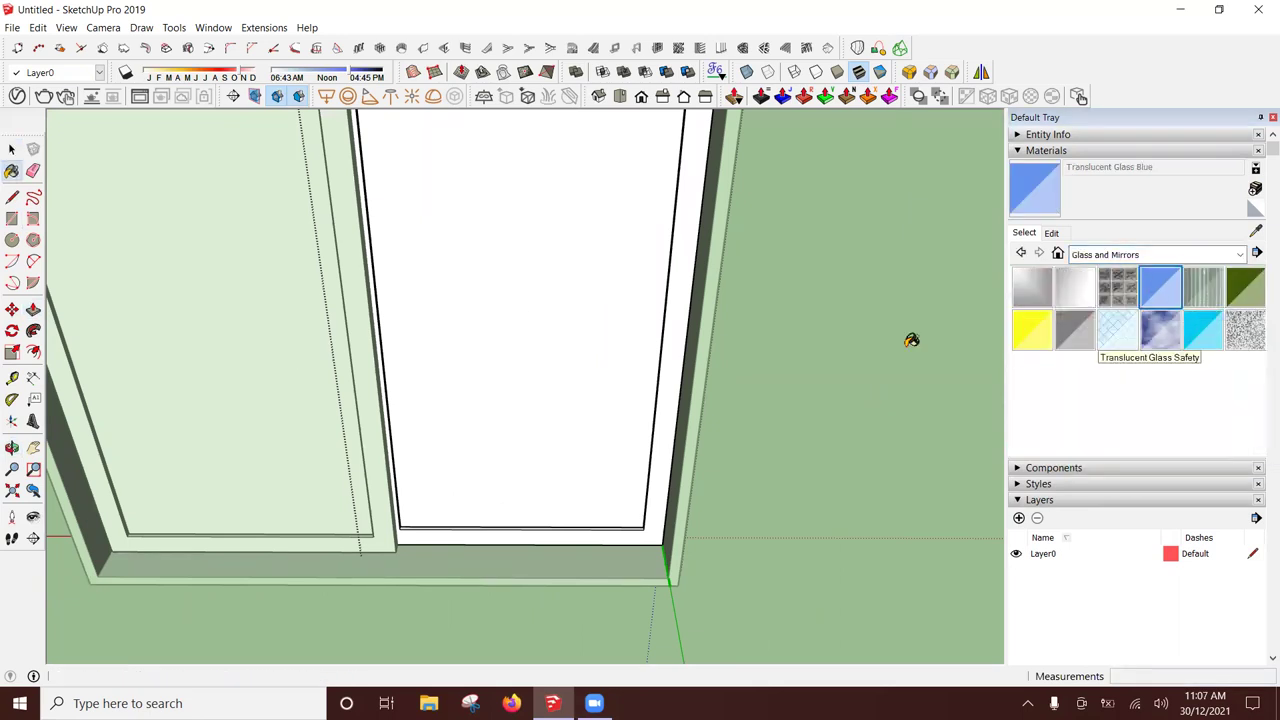
pyautogui.click(608, 289)
# Step: Select the entire sliding window and make it a component
pyautogui.press('space')
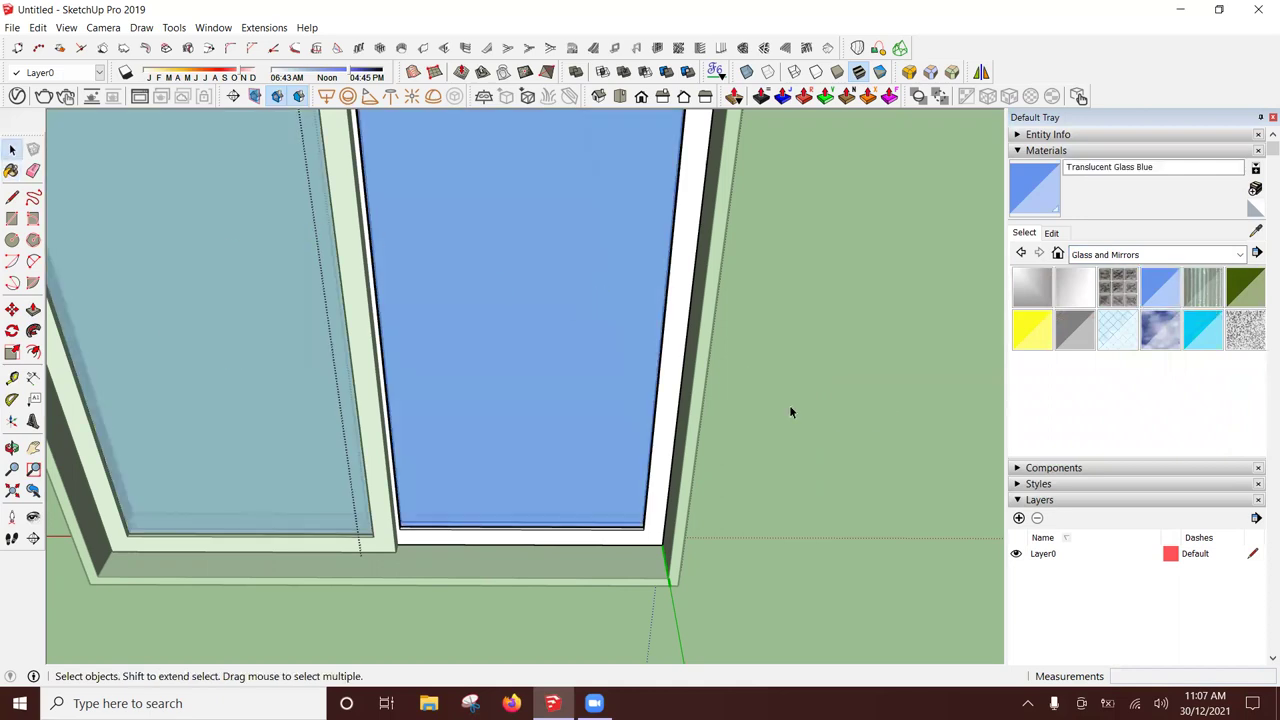
pyautogui.scroll(-5, 789, 405)
pyautogui.tripleClick(345, 266)
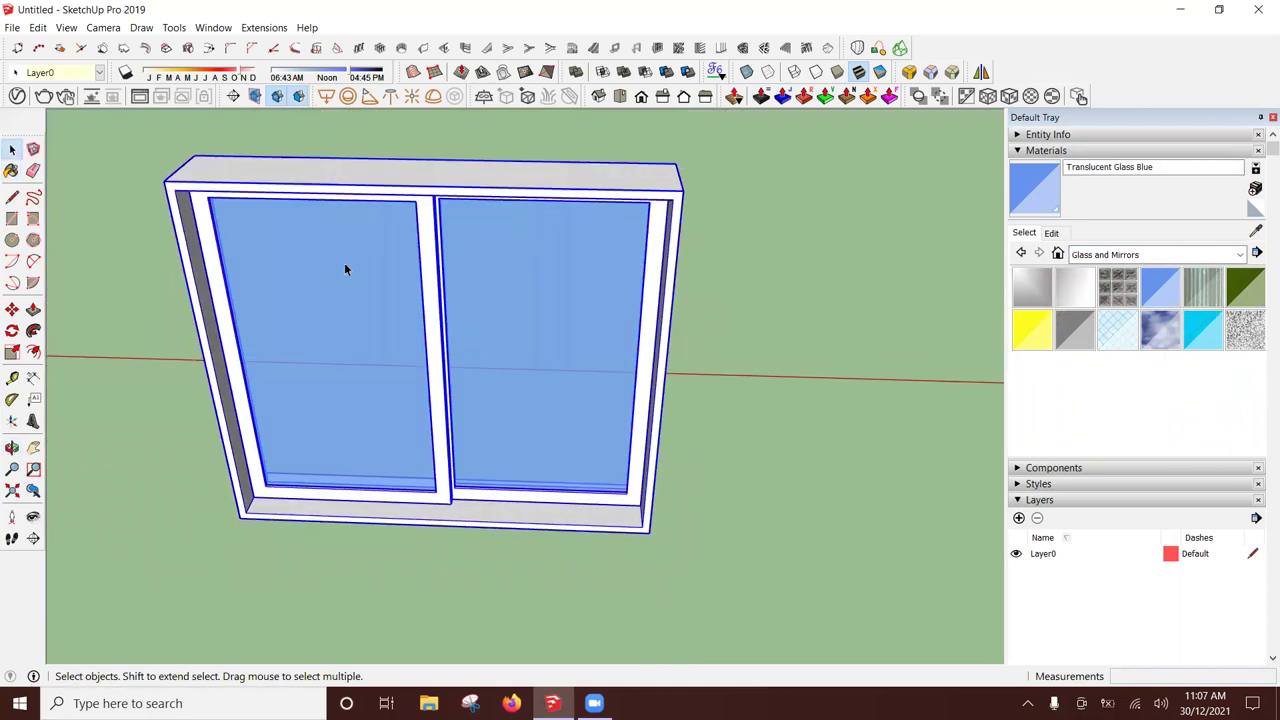
pyautogui.rightClick(345, 266)
pyautogui.click(415, 391)
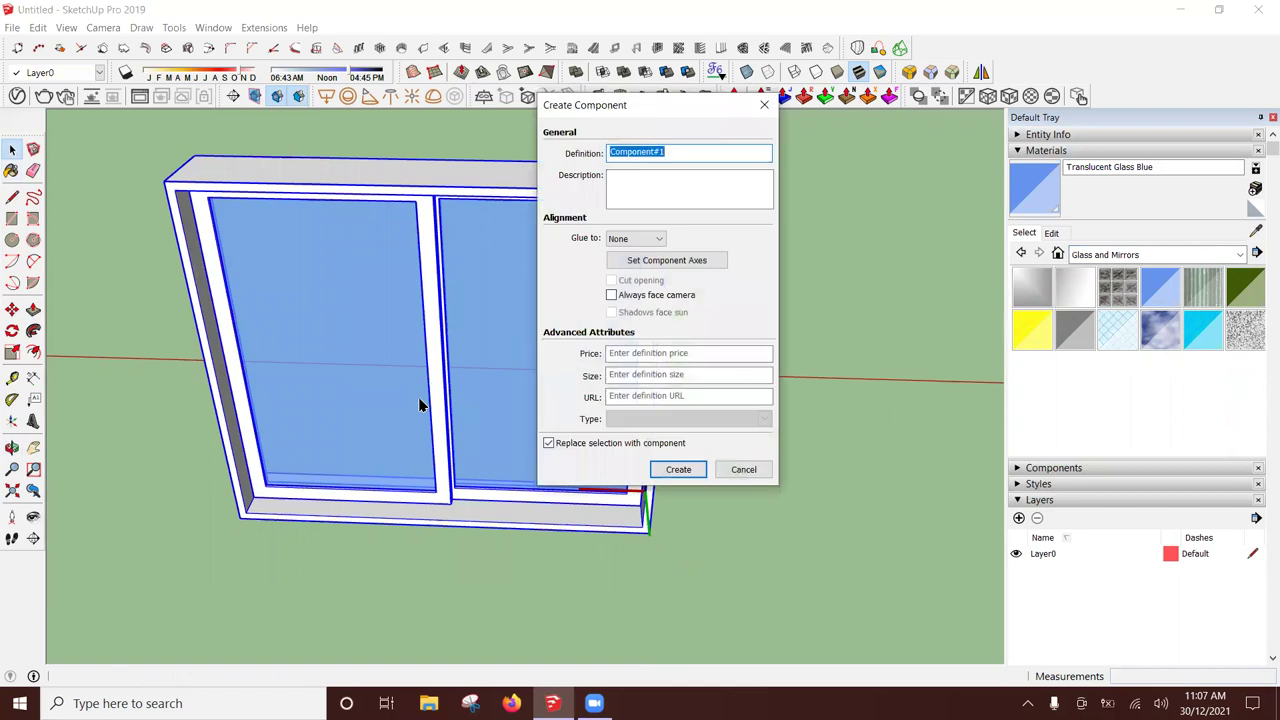
pyautogui.press('Return')
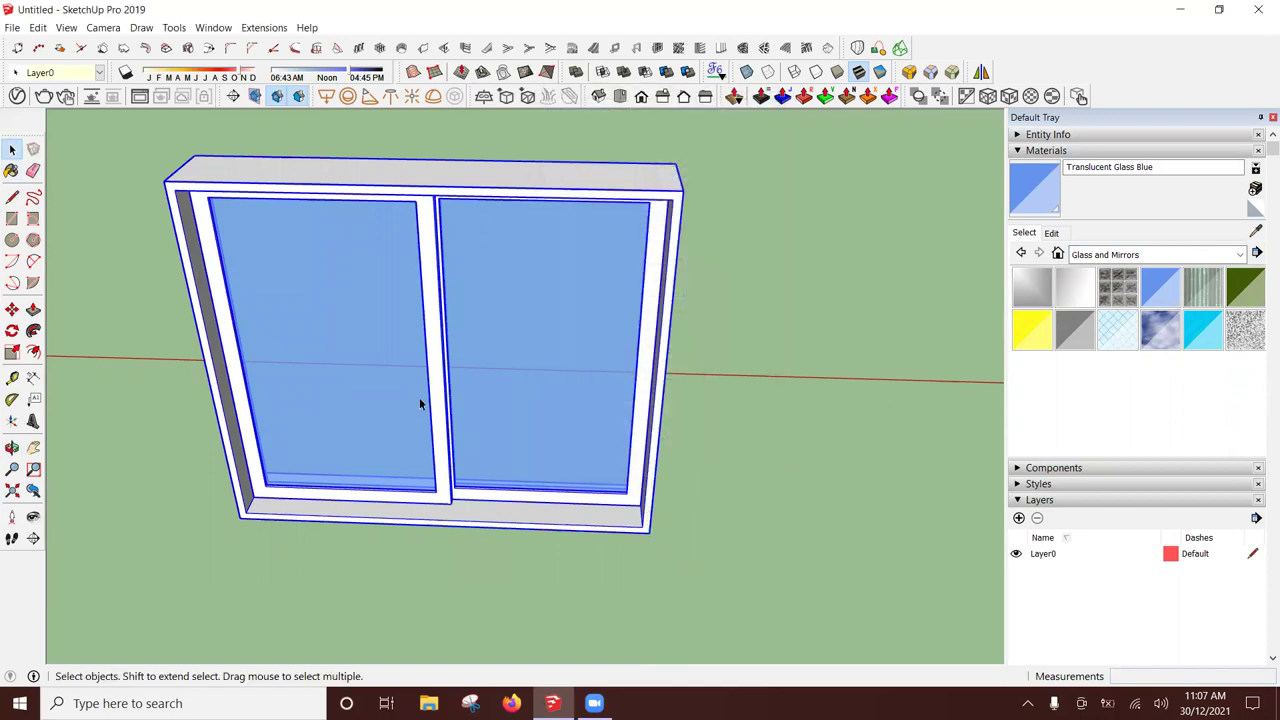
pyautogui.scroll(-3, 419, 399)
pyautogui.scroll(-2, 472, 384)
# Step: Move the window by its corner into the wall's large opening
pyautogui.moveTo(513, 369); pyautogui.dragTo(565, 369, button='middle')
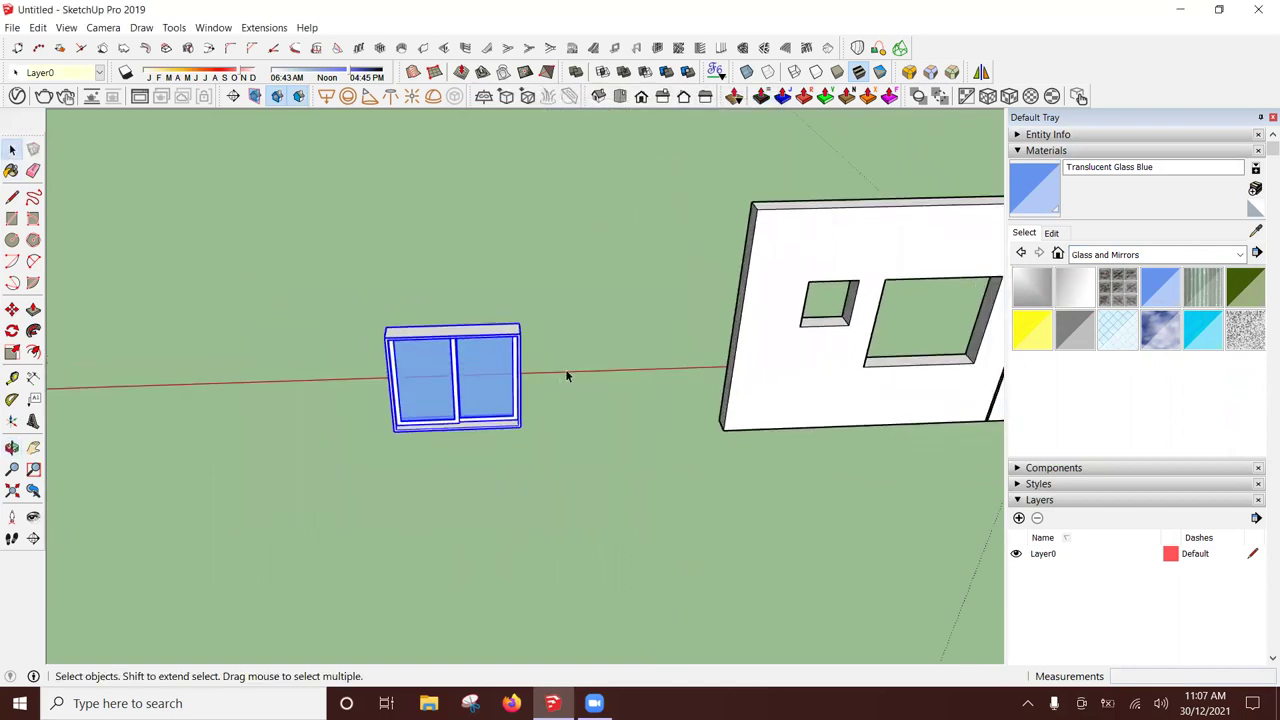
pyautogui.press('m')
pyautogui.moveTo(633, 329); pyautogui.dragTo(265, 318, button='middle')
pyautogui.click(312, 312)
pyautogui.scroll(2, 591, 349)
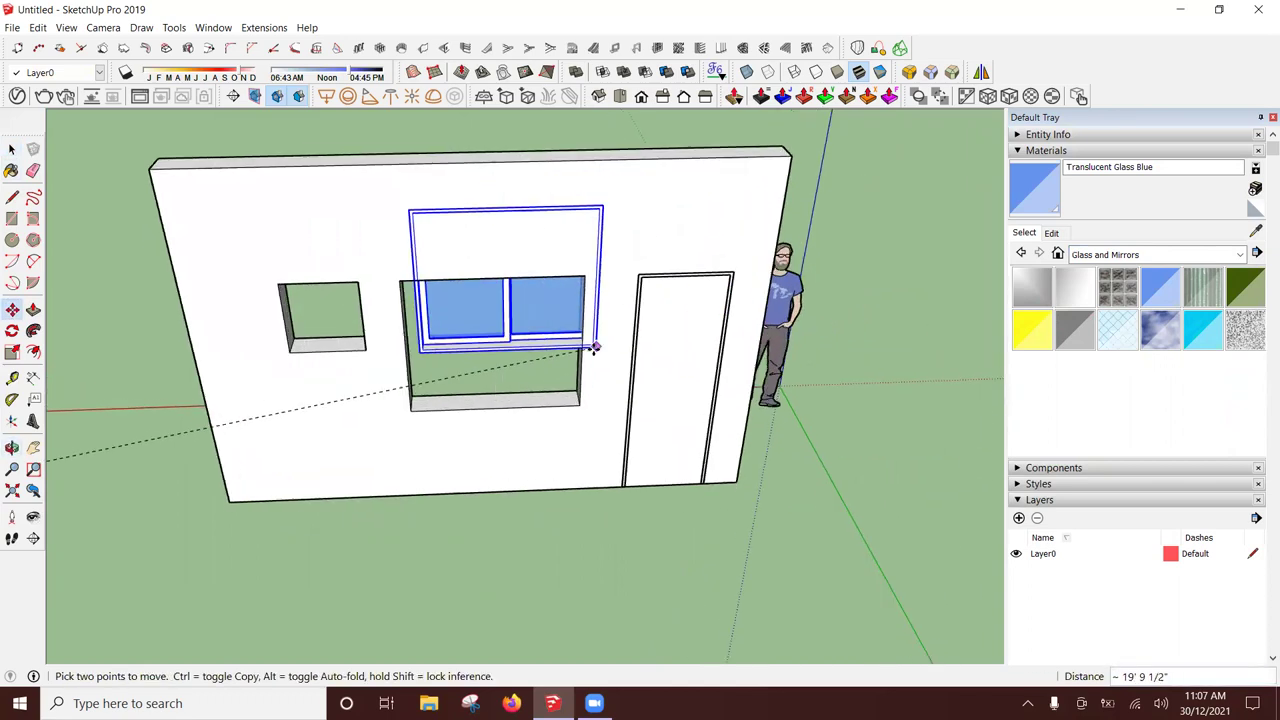
pyautogui.scroll(2, 591, 420)
pyautogui.click(580, 426)
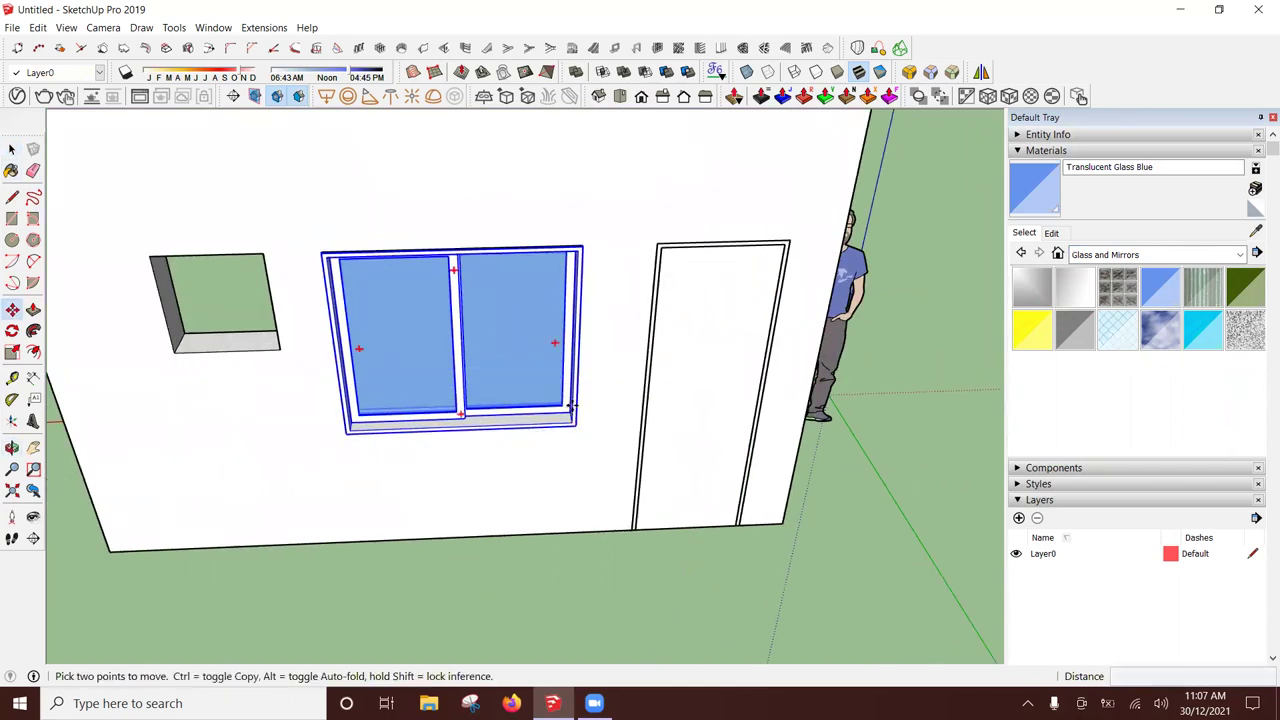
pyautogui.scroll(-3, 580, 426)
# Step: Double the spare window copy's width with Scale, then undo the stretch
pyautogui.moveTo(580, 426)
pyautogui.mouseDown(button='middle')
pyautogui.moveTo(400, 400)
pyautogui.moveTo(543, 397)
pyautogui.moveTo(455, 398)
pyautogui.mouseUp(button='middle')
pyautogui.click(550, 418)
pyautogui.press('space')
pyautogui.scroll(2, 329, 388)
pyautogui.press('s')
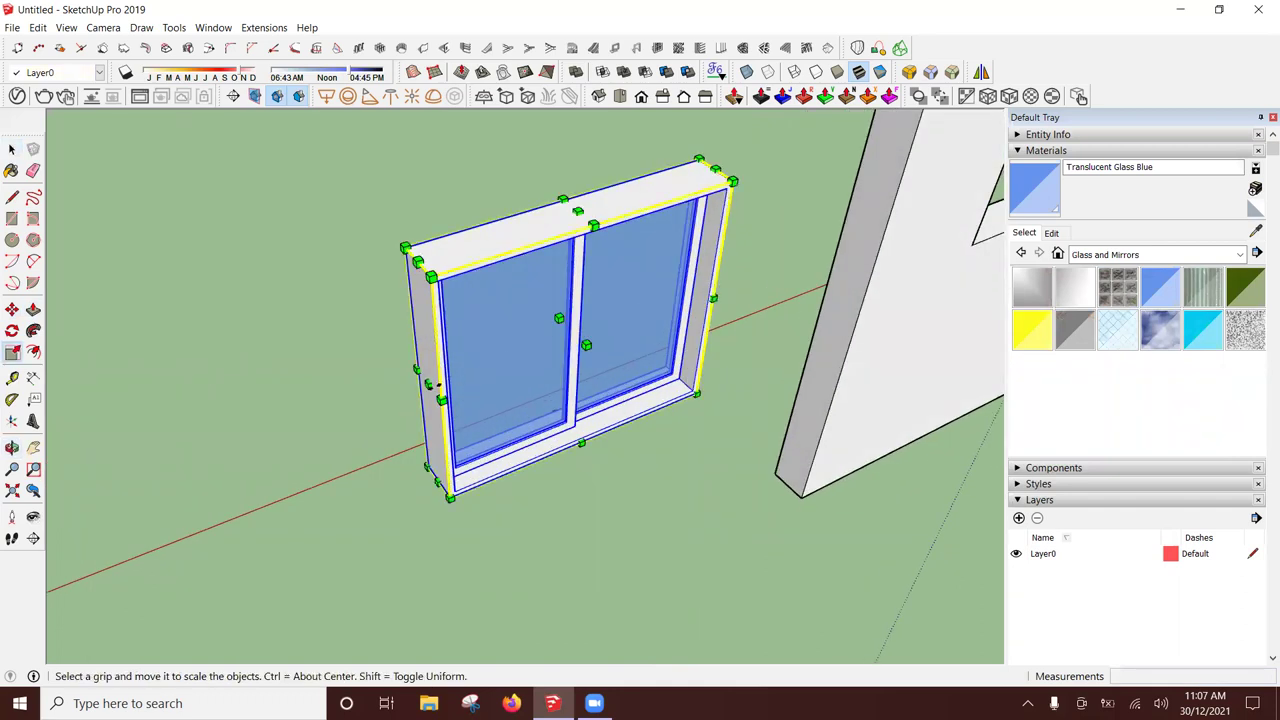
pyautogui.click(427, 385)
pyautogui.write('2')
pyautogui.press('Return')
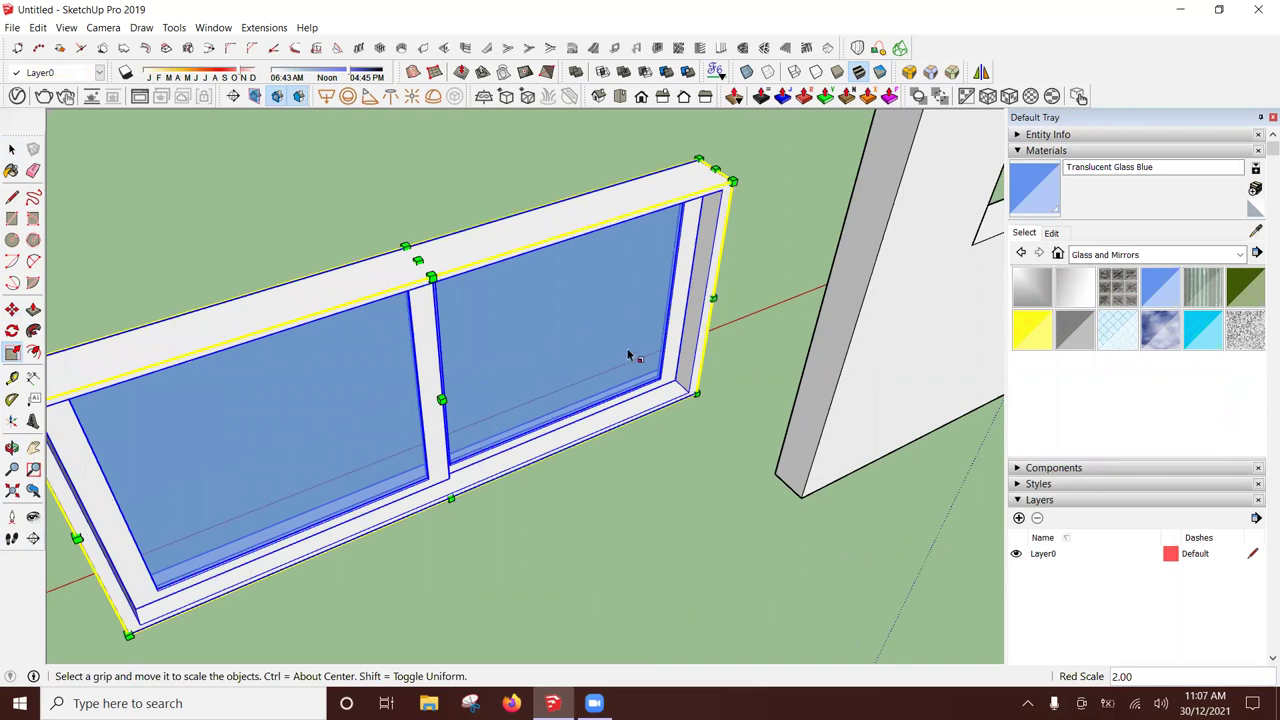
pyautogui.hotkey('ctrl', 'z')
pyautogui.hotkey('ctrl', 'z')
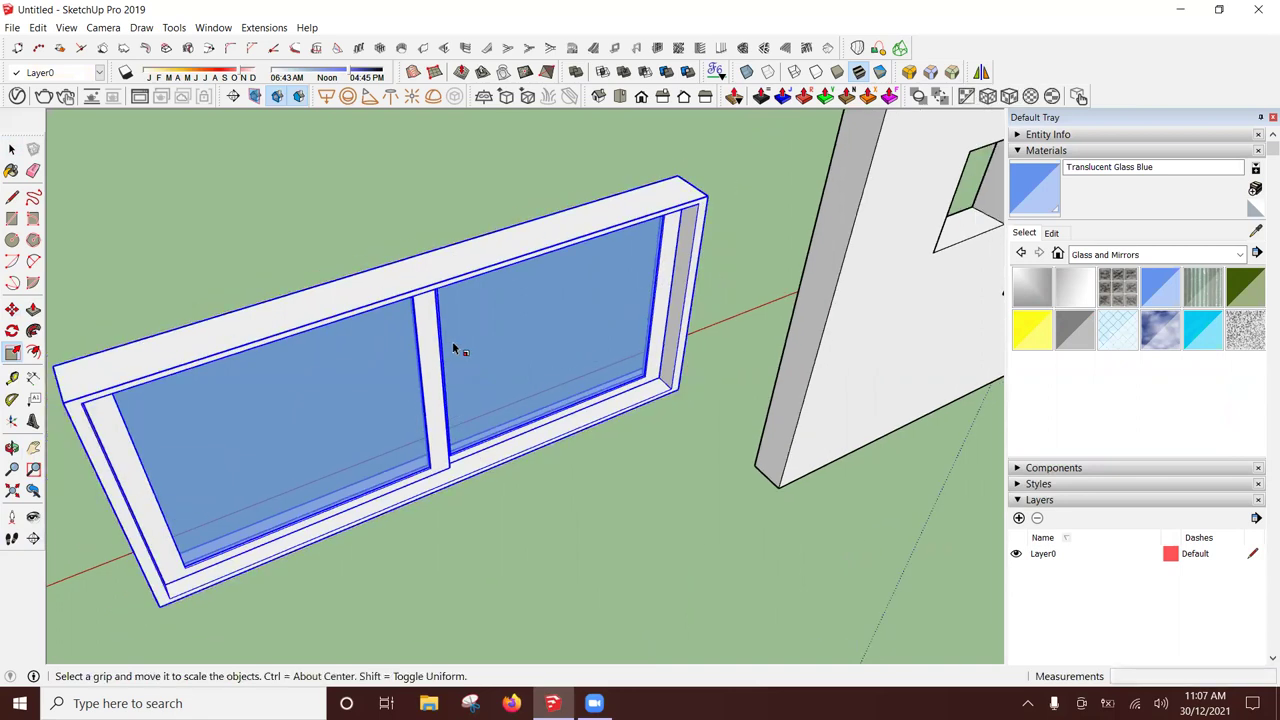
pyautogui.press('space')
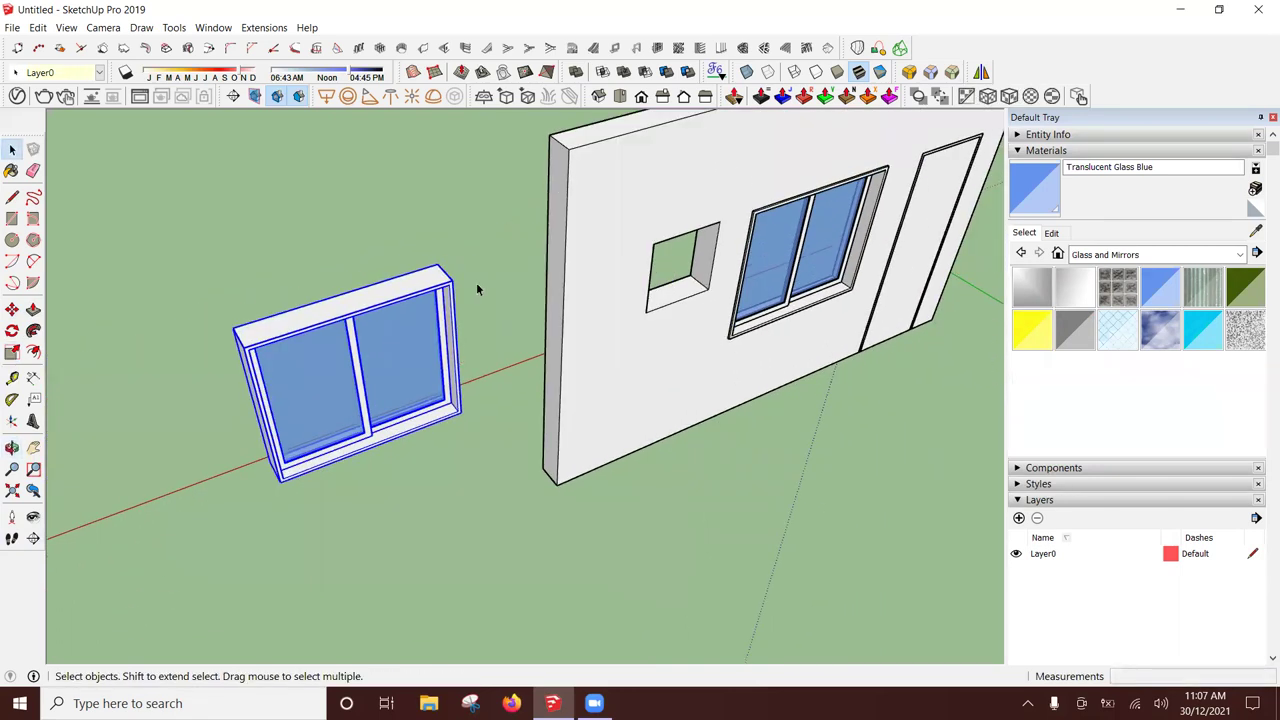
pyautogui.moveTo(451, 343); pyautogui.dragTo(298, 340, button='middle')
# Step: Delete the spare window copy beside the wall
pyautogui.press('Delete')
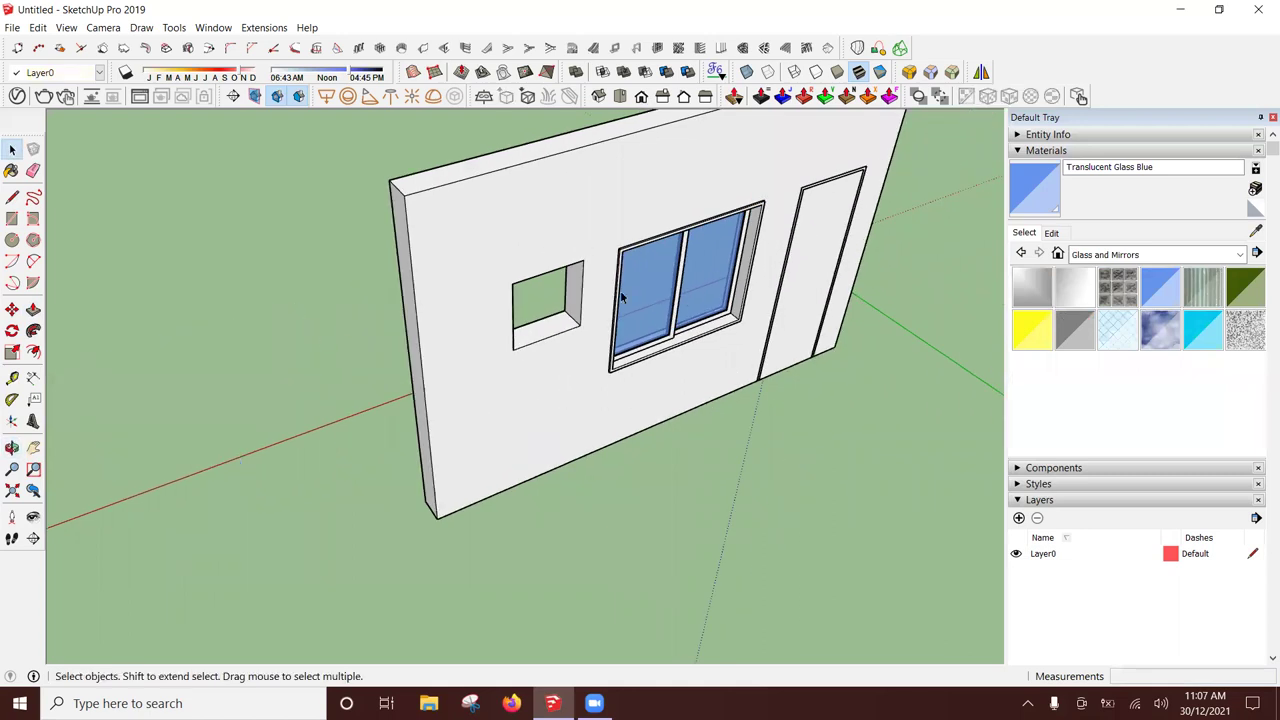
pyautogui.scroll(3, 677, 366)
pyautogui.scroll(4, 474, 455)
pyautogui.scroll(2, 474, 468)
pyautogui.press('m')
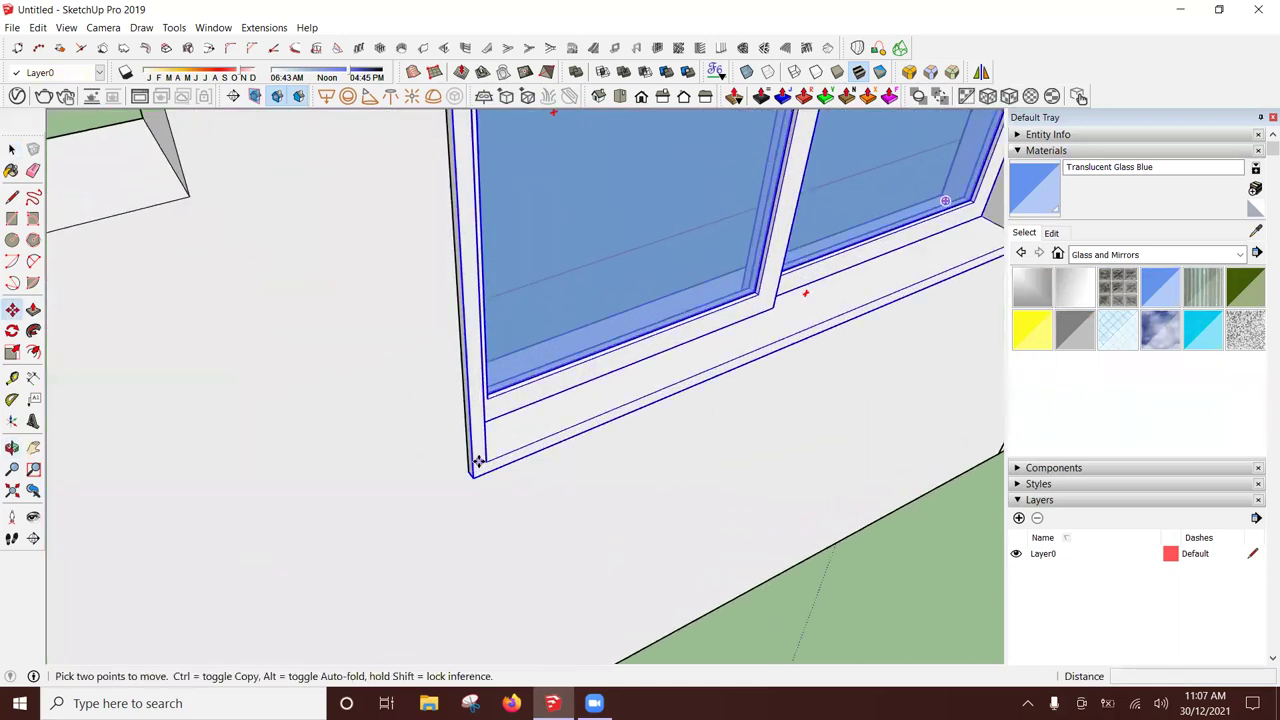
pyautogui.press('space')
pyautogui.scroll(-3, 514, 408)
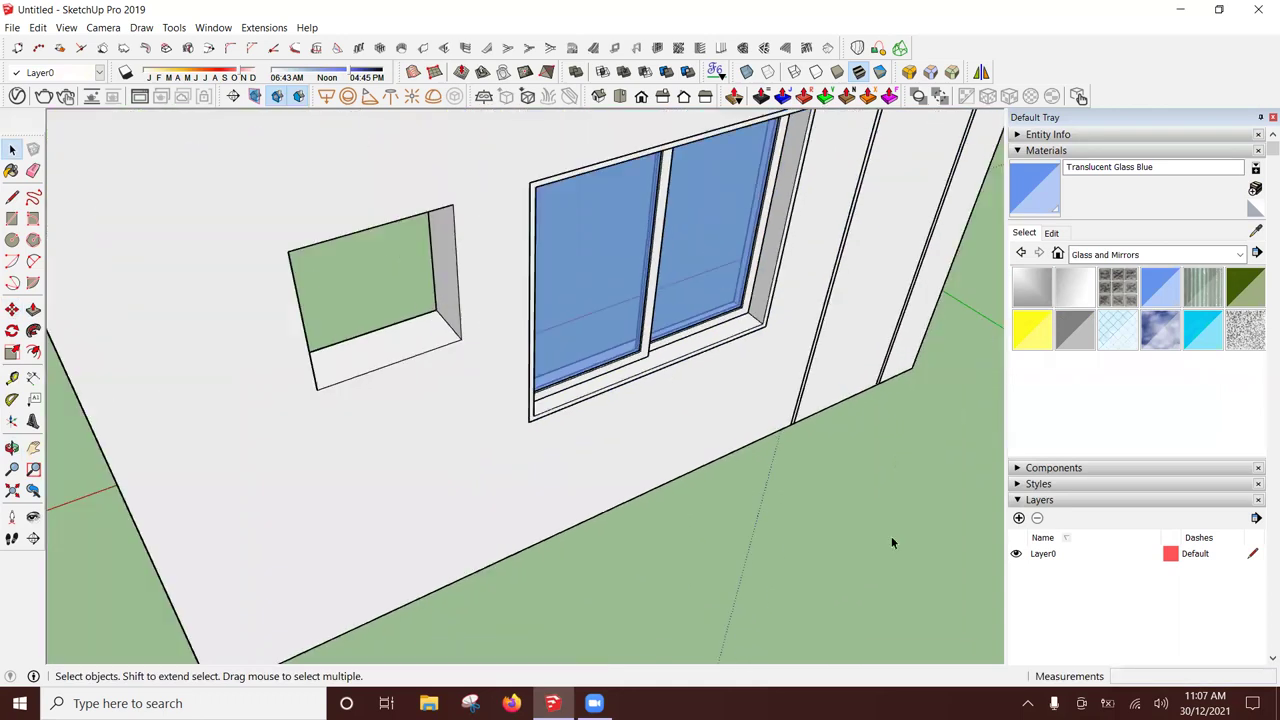
pyautogui.scroll(2, 421, 392)
# Step: Fill the small wall opening with a rectangle block and pull it out of the wall
pyautogui.press('r')
pyautogui.click(498, 300)
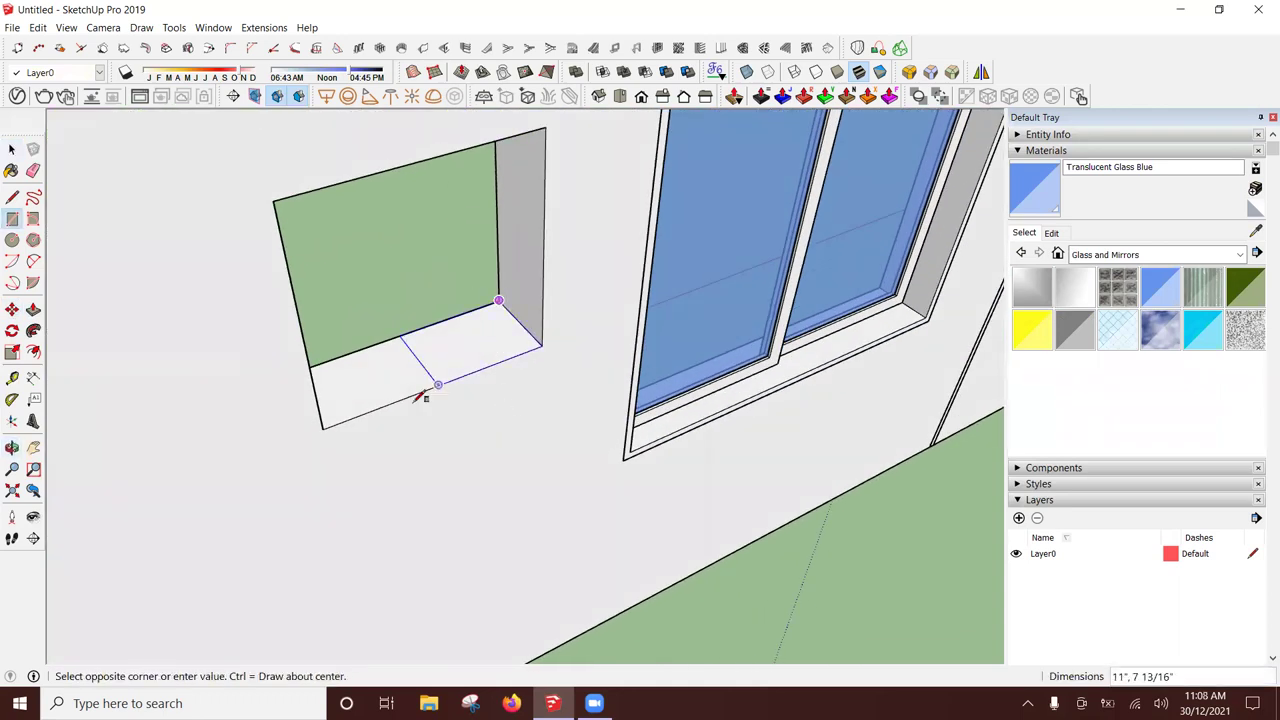
pyautogui.click(323, 428)
pyautogui.press('p')
pyautogui.click(451, 380)
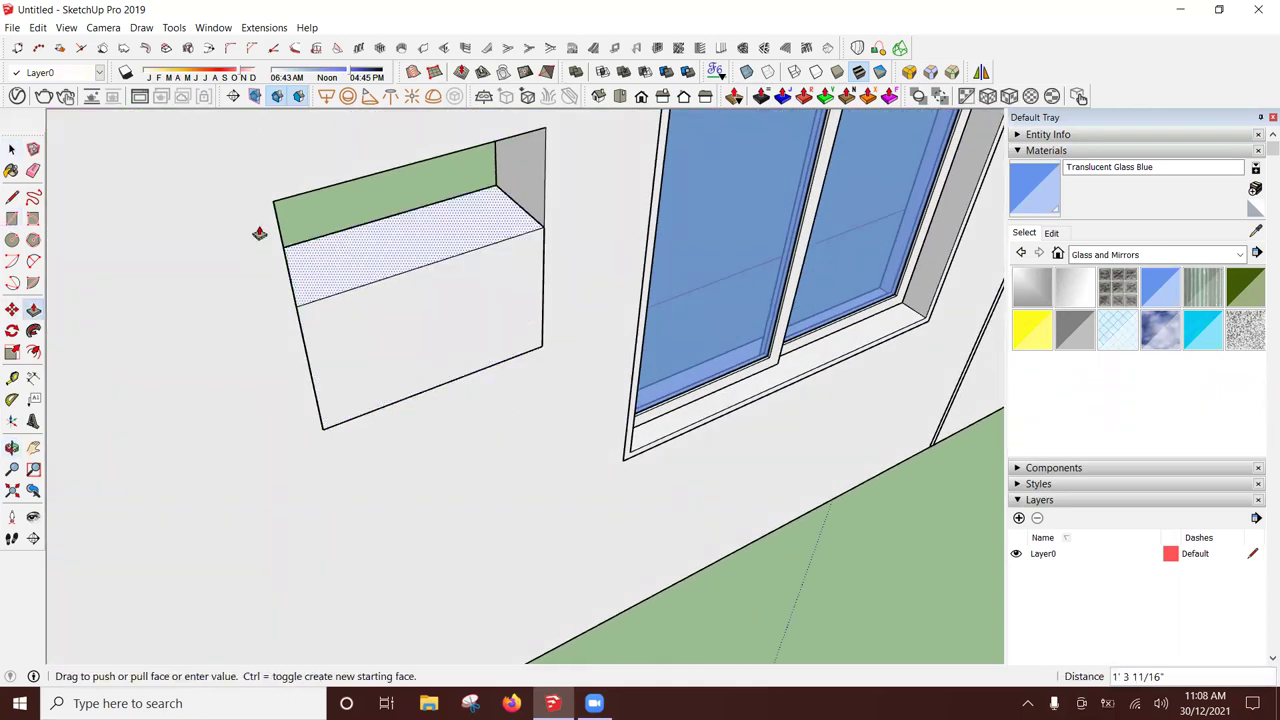
pyautogui.press('space')
pyautogui.click(360, 230)
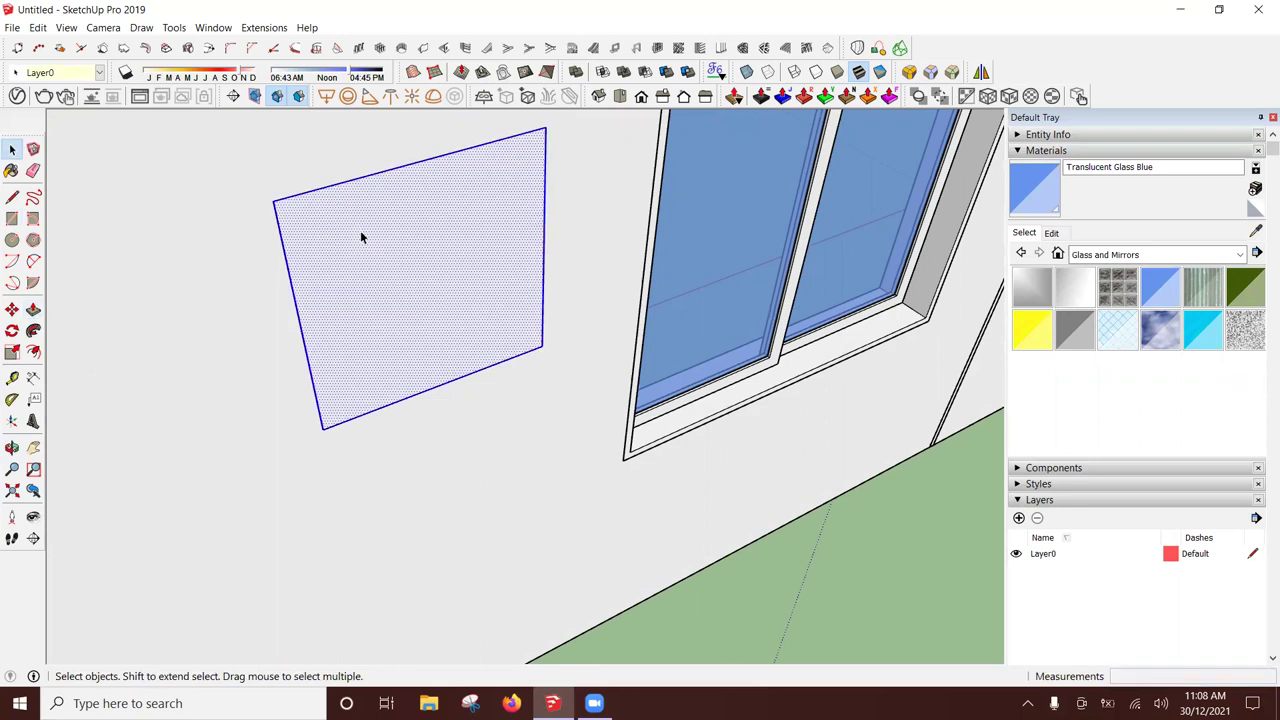
pyautogui.scroll(-2, 569, 265)
pyautogui.press('m')
pyautogui.click(563, 274)
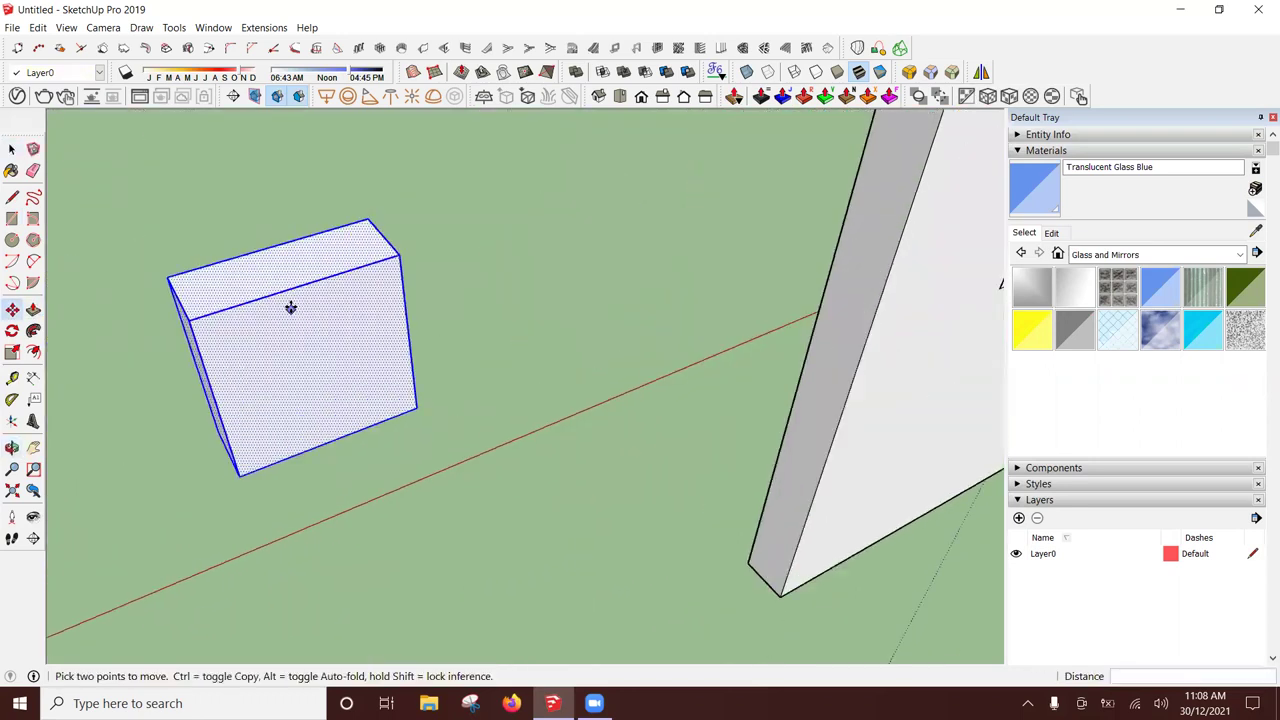
pyautogui.moveTo(563, 274)
pyautogui.mouseDown(button='middle')
pyautogui.moveTo(376, 295)
pyautogui.moveTo(354, 283)
pyautogui.mouseUp(button='middle')
pyautogui.scroll(2, 371, 271)
# Step: Inset the box's front face, push the centre through, and group the hollow frame
pyautogui.press('f')
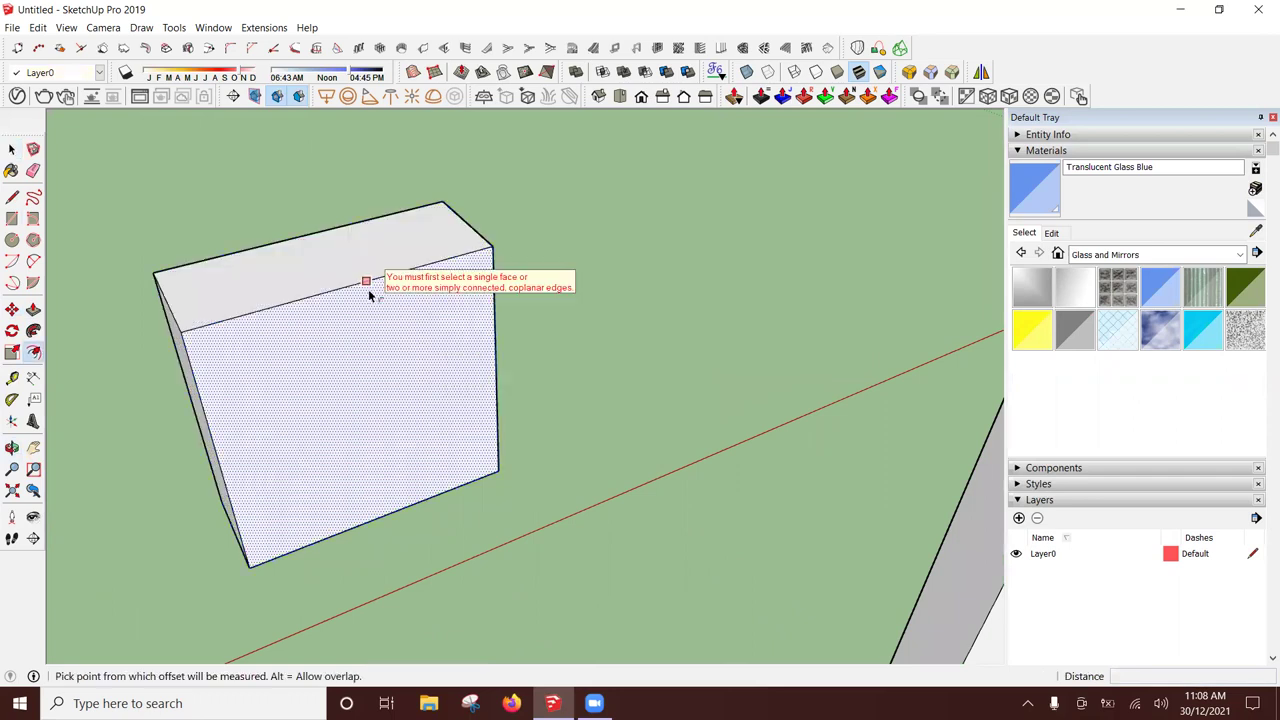
pyautogui.click(367, 281)
pyautogui.click(371, 310)
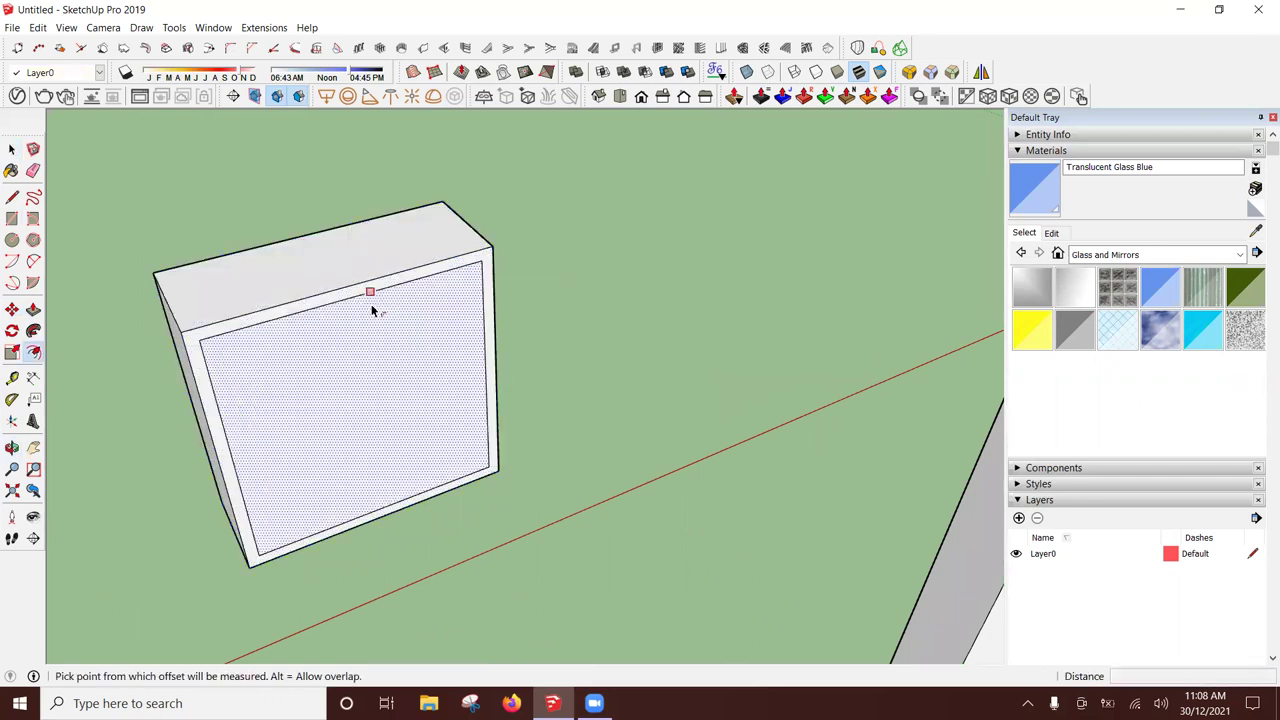
pyautogui.press('p')
pyautogui.click(390, 330)
pyautogui.click(300, 250)
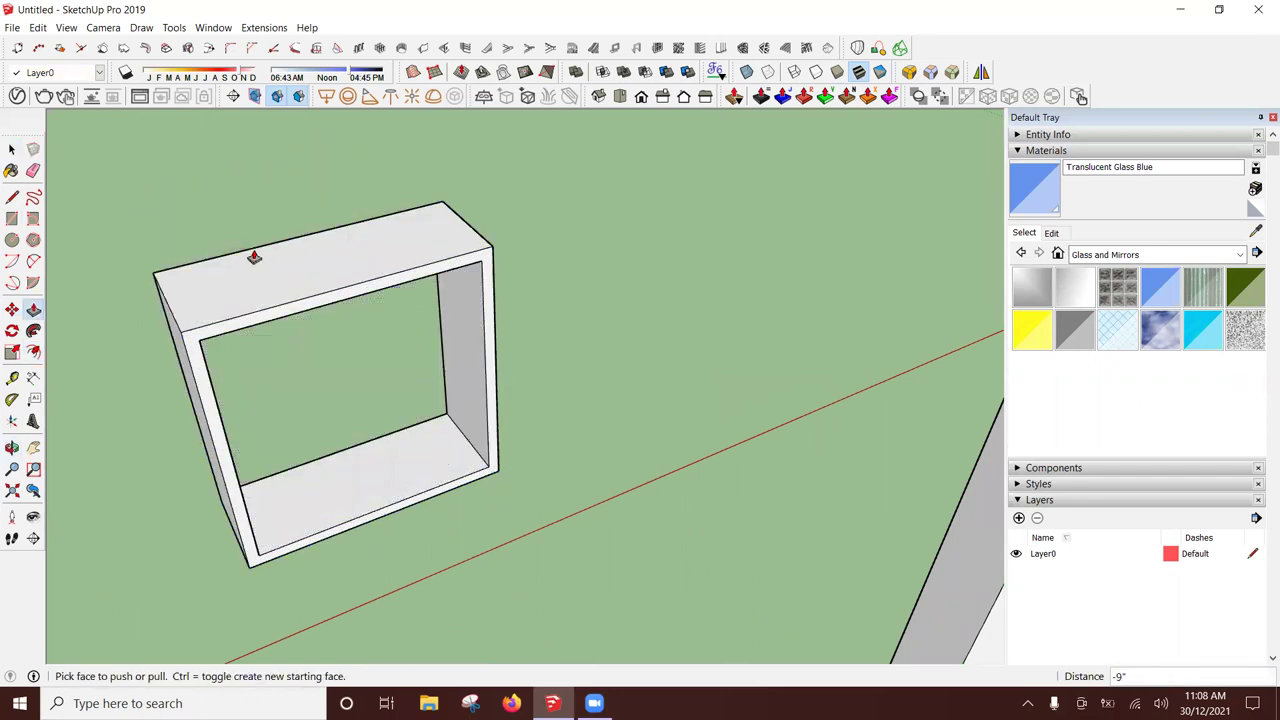
pyautogui.press('space')
pyautogui.tripleClick(391, 280)
pyautogui.rightClick(398, 274)
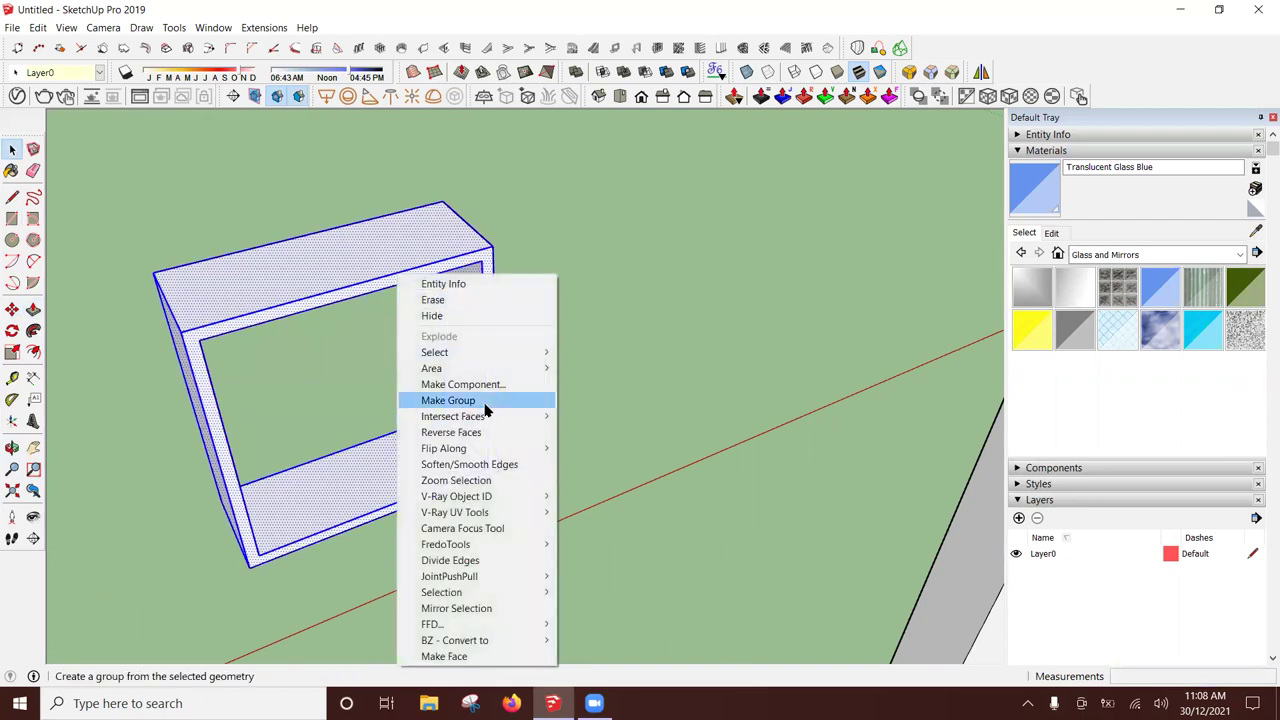
pyautogui.click(480, 402)
pyautogui.scroll(3, 430, 428)
# Step: Draw a rectangle on the box floor and raise it into a 5-thick slab
pyautogui.press('r')
pyautogui.click(440, 441)
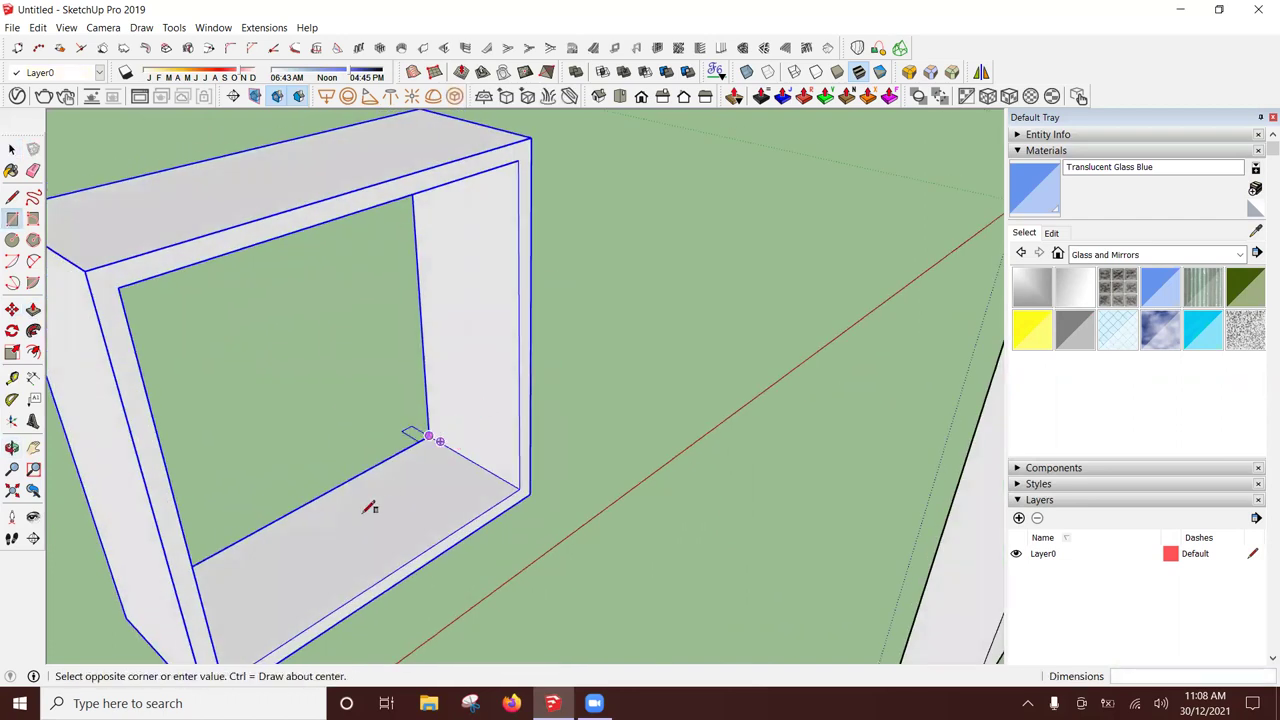
pyautogui.moveTo(371, 508); pyautogui.dragTo(403, 428, button='middle')
pyautogui.click(342, 486)
pyautogui.moveTo(455, 393); pyautogui.dragTo(483, 391, button='middle')
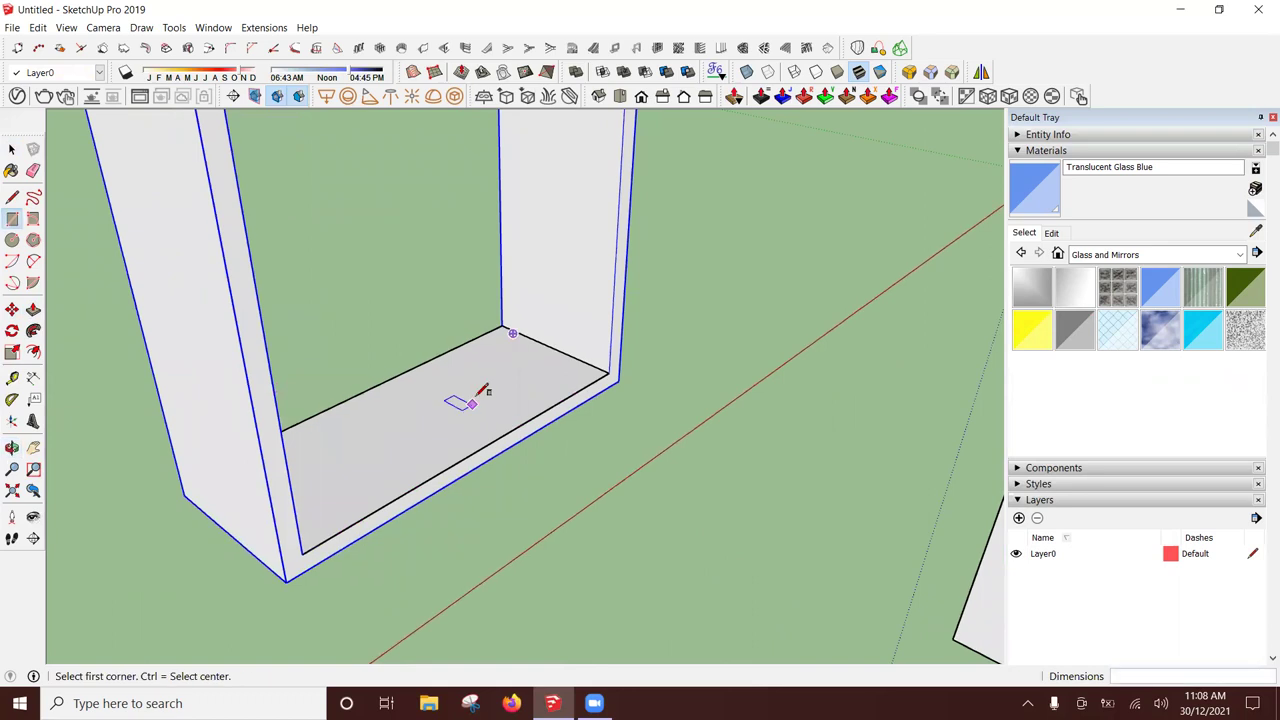
pyautogui.press('p')
pyautogui.click(526, 369)
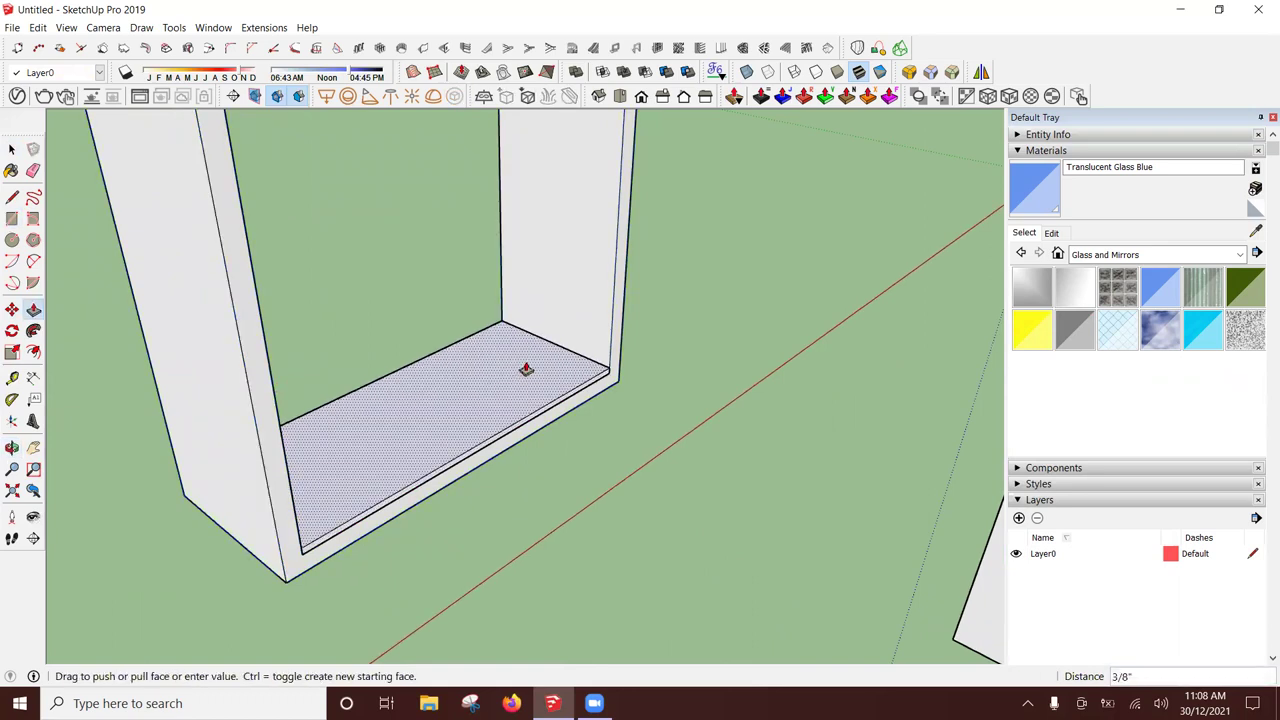
pyautogui.write('5mm')
pyautogui.press('Return')
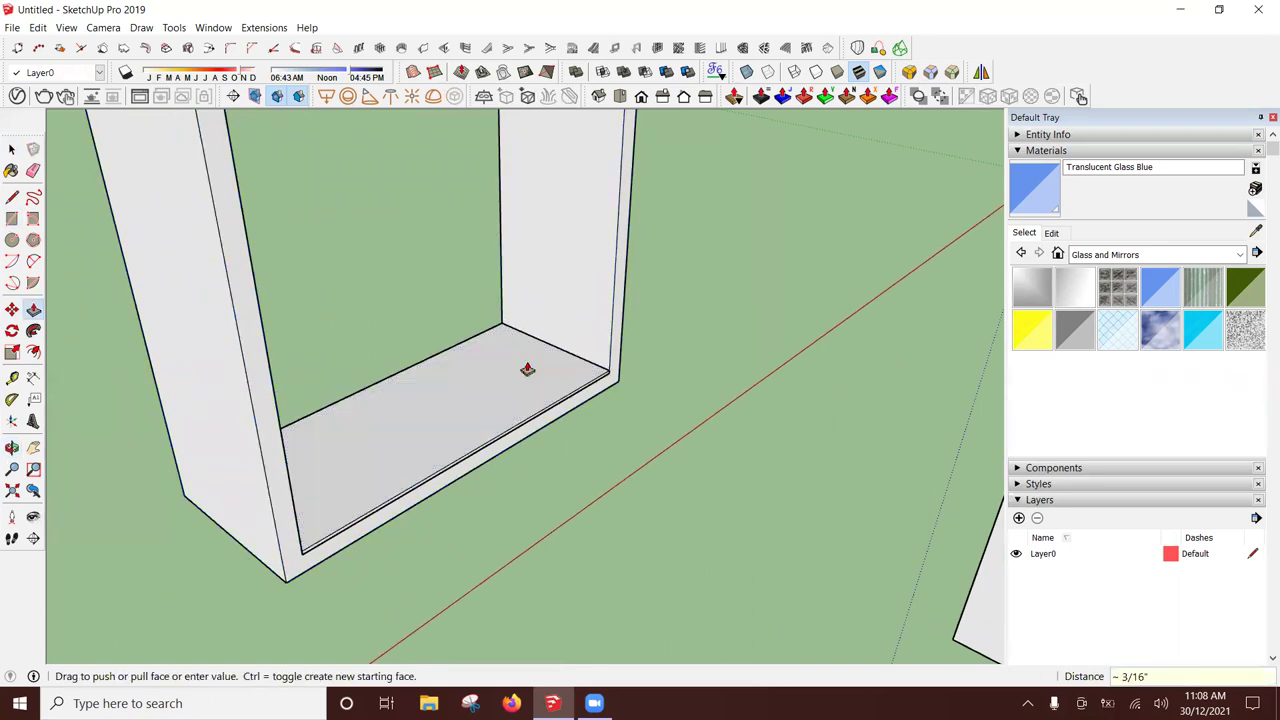
# Step: Group the thin slab
pyautogui.press('space')
pyautogui.click(528, 367)
pyautogui.rightClick(528, 367)
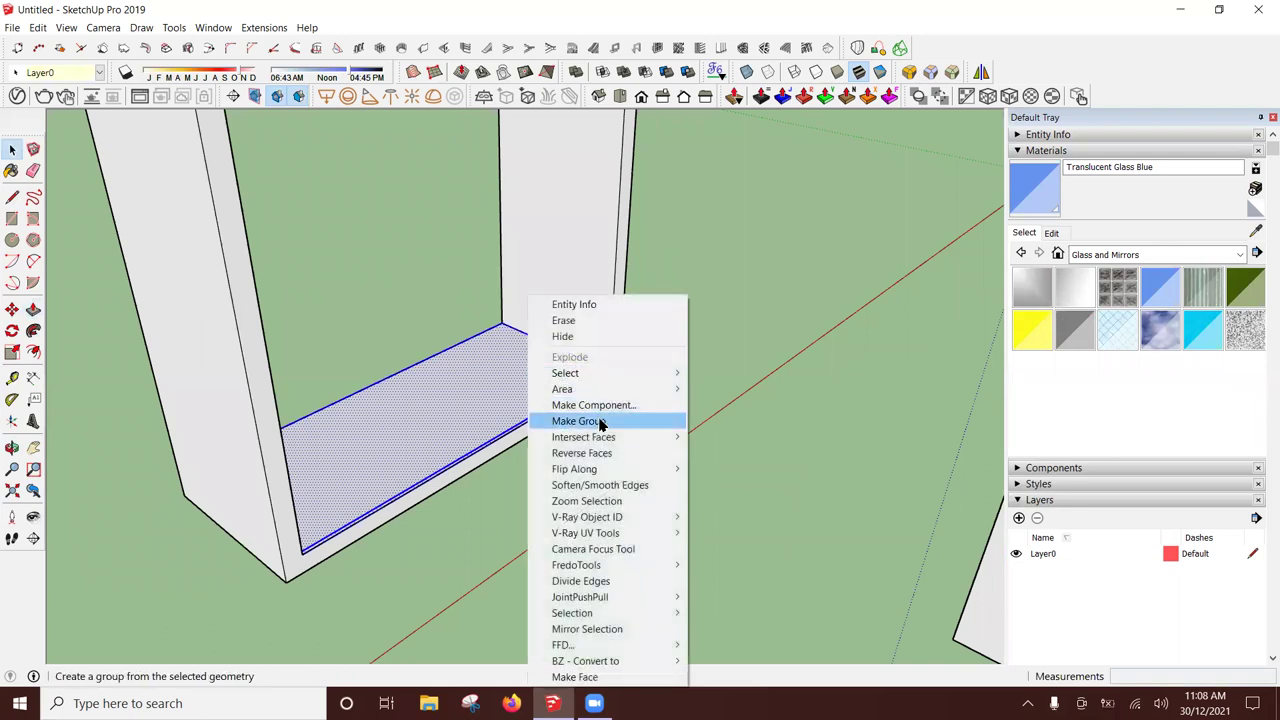
pyautogui.click(580, 421)
pyautogui.scroll(1, 580, 374)
pyautogui.scroll(1, 593, 369)
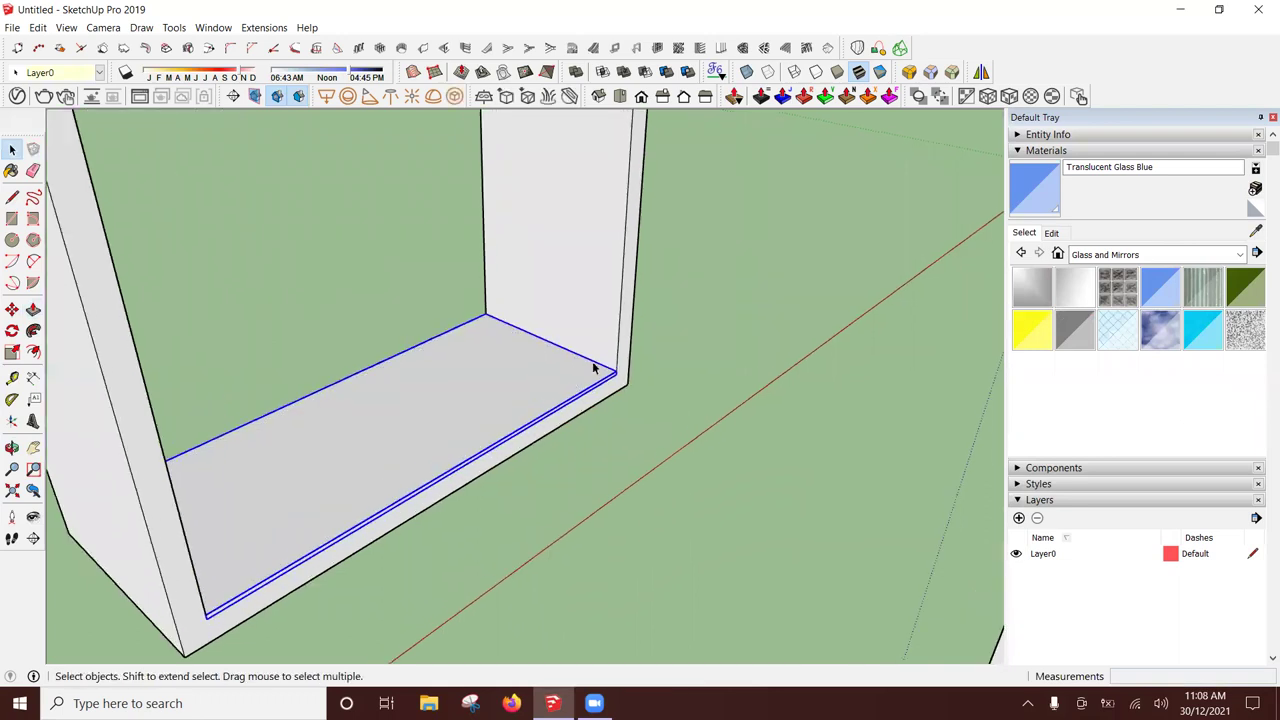
# Step: Rotate the slat 35 degrees about its back edge
pyautogui.press('q')
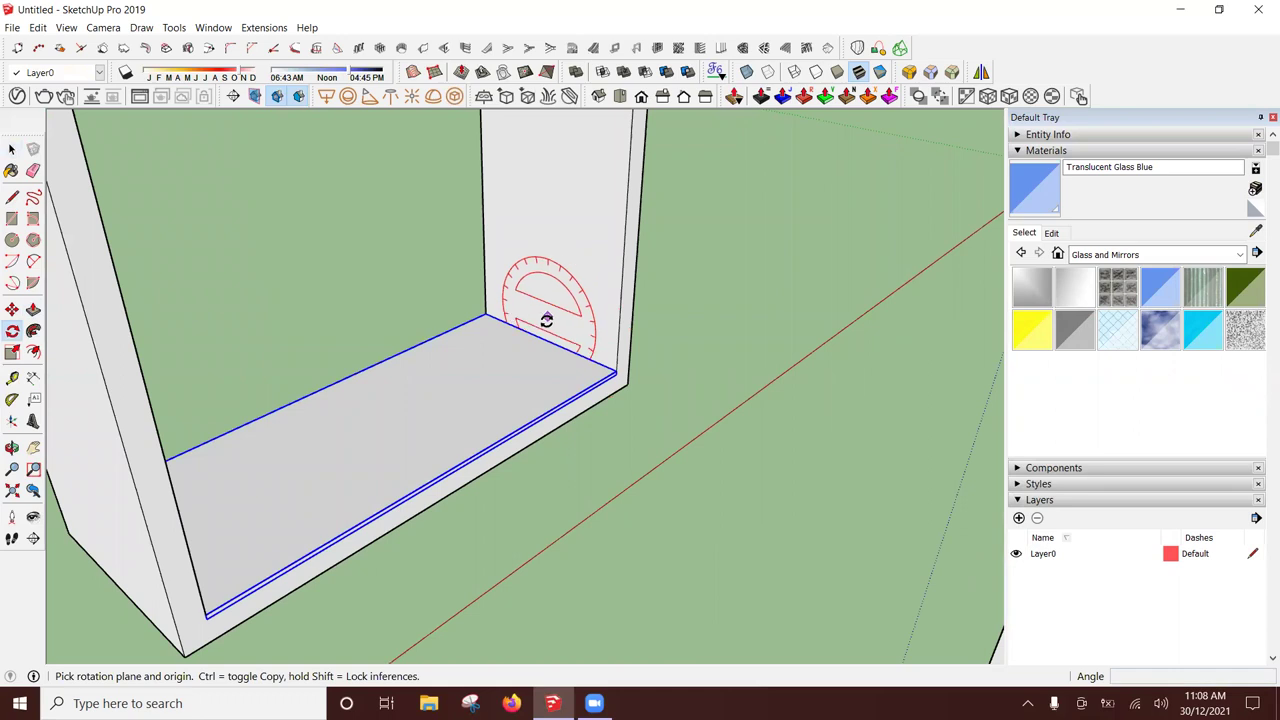
pyautogui.click(546, 339)
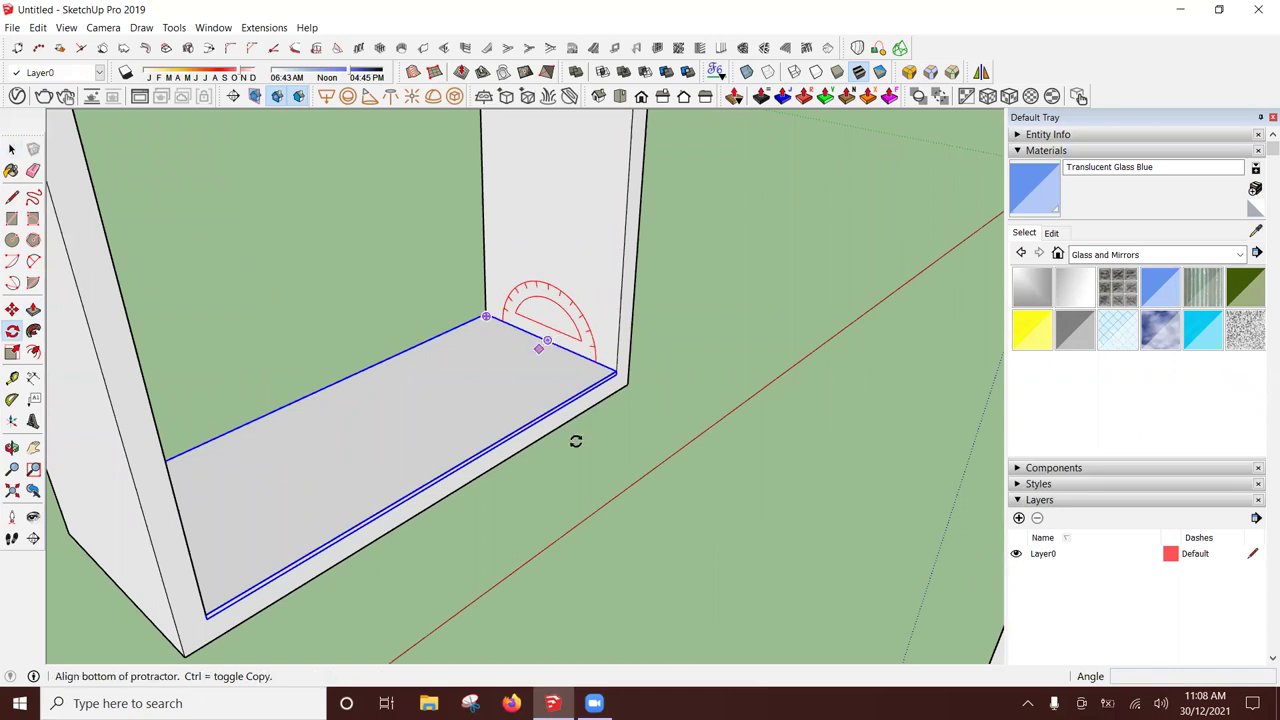
pyautogui.click(614, 372)
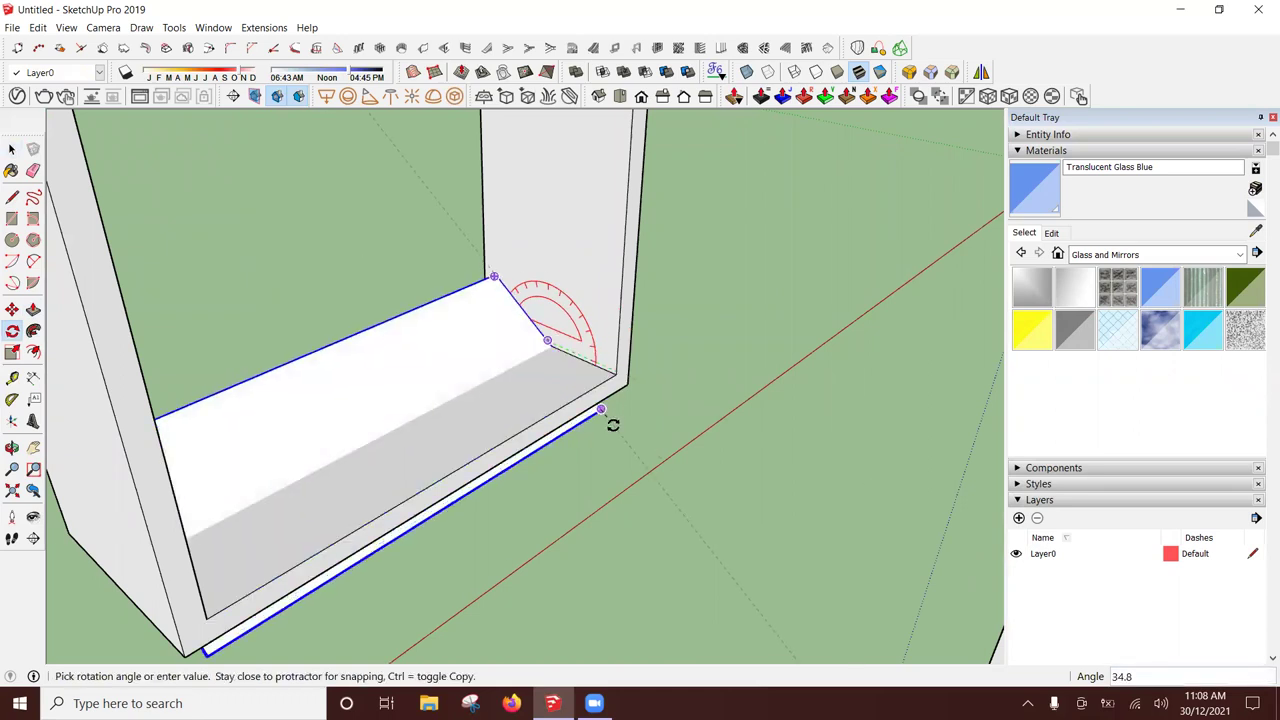
pyautogui.press('Escape')
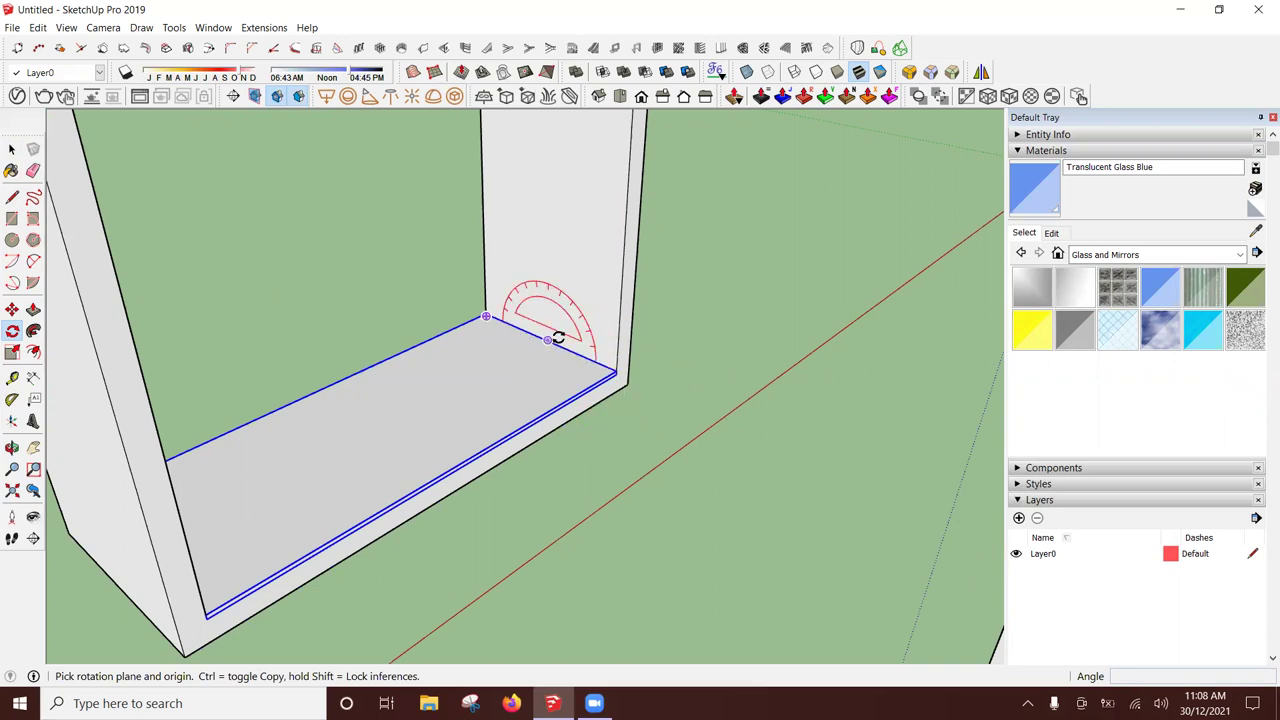
pyautogui.click(547, 340)
pyautogui.click(615, 371)
pyautogui.write('35')
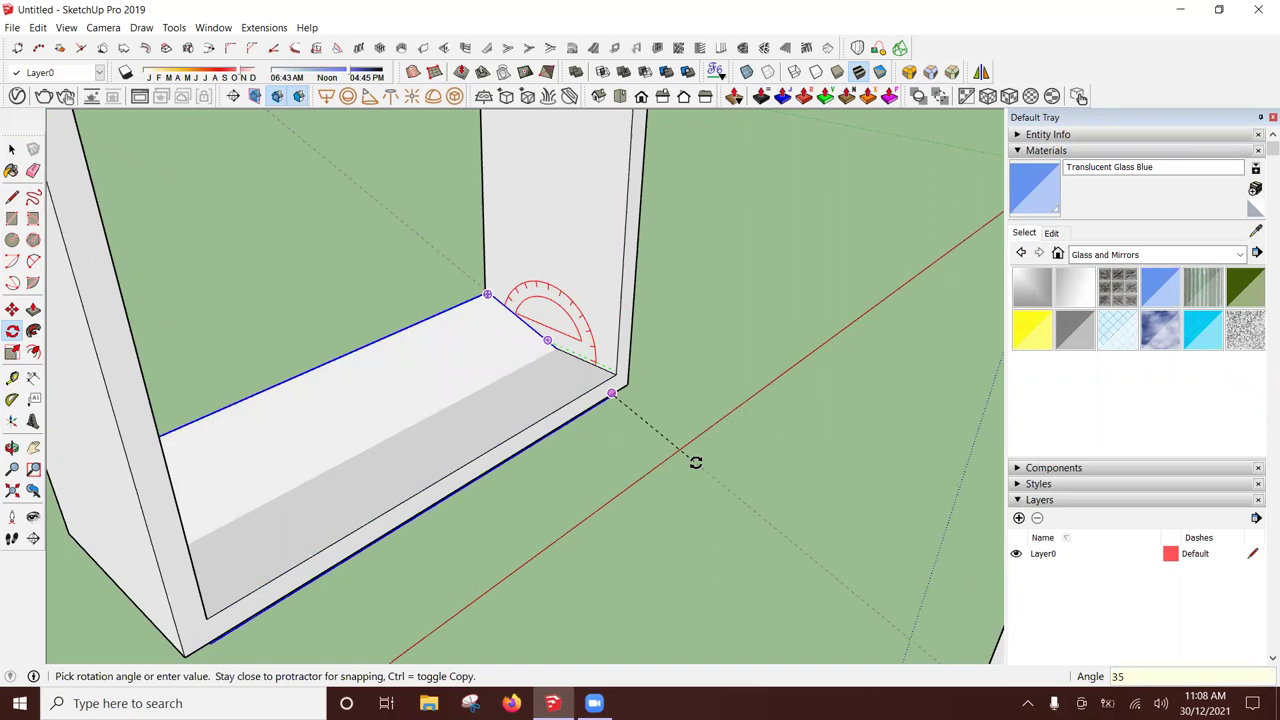
pyautogui.press('Return')
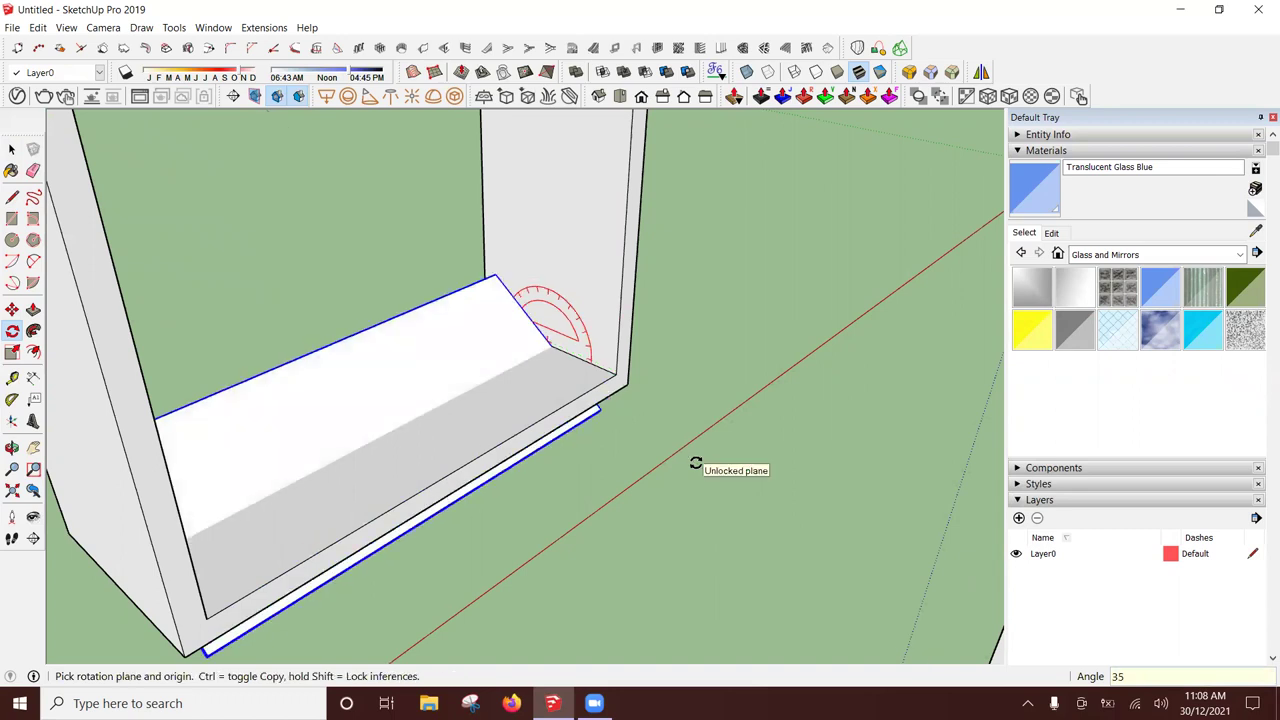
pyautogui.press('m')
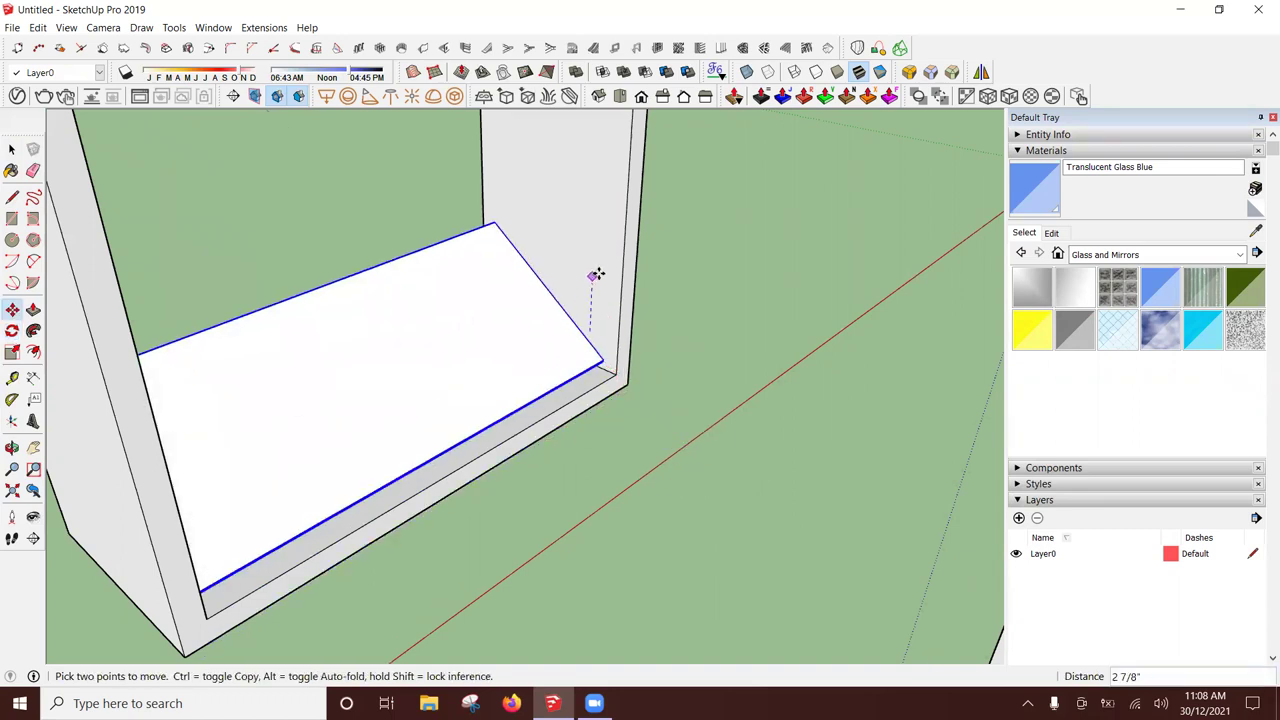
# Step: Copy the slat to the top of the frame and array it with /5 for even spacing
pyautogui.moveTo(594, 277)
pyautogui.mouseDown(button='middle')
pyautogui.moveTo(600, 257)
pyautogui.moveTo(562, 309)
pyautogui.moveTo(571, 371)
pyautogui.moveTo(580, 340)
pyautogui.moveTo(566, 373)
pyautogui.mouseUp(button='middle')
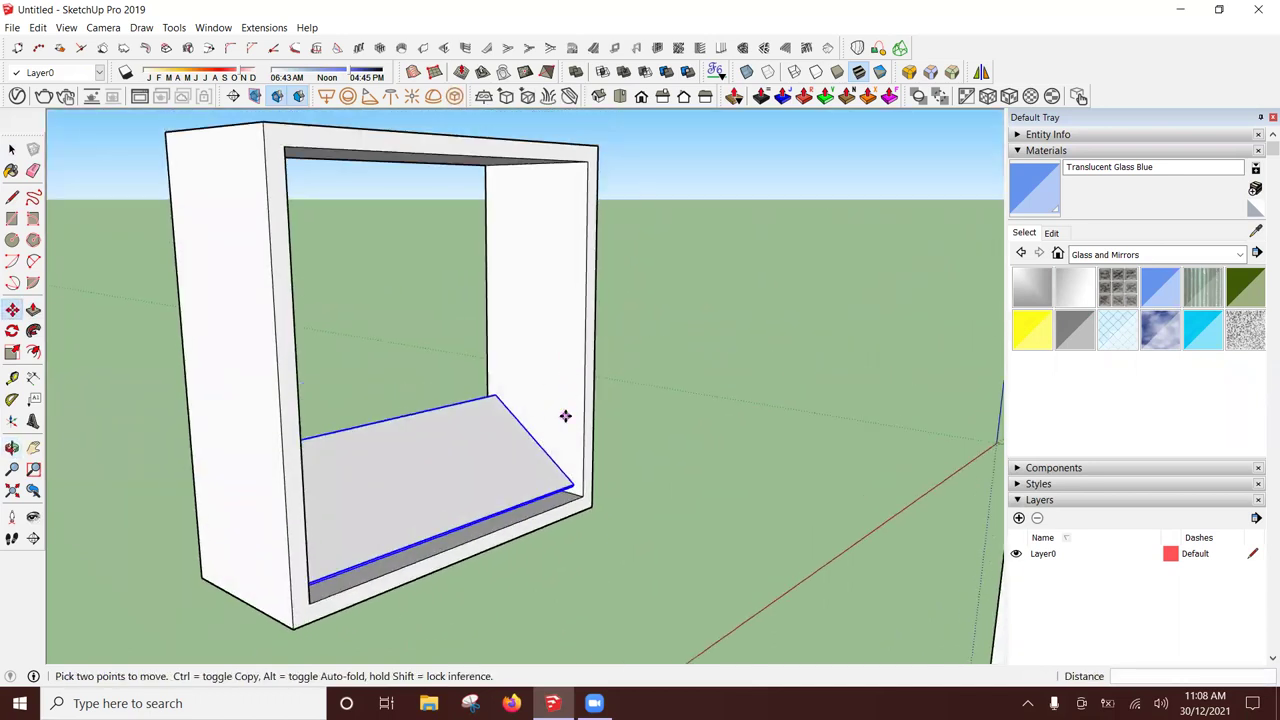
pyautogui.click(583, 413)
pyautogui.press('ctrl')
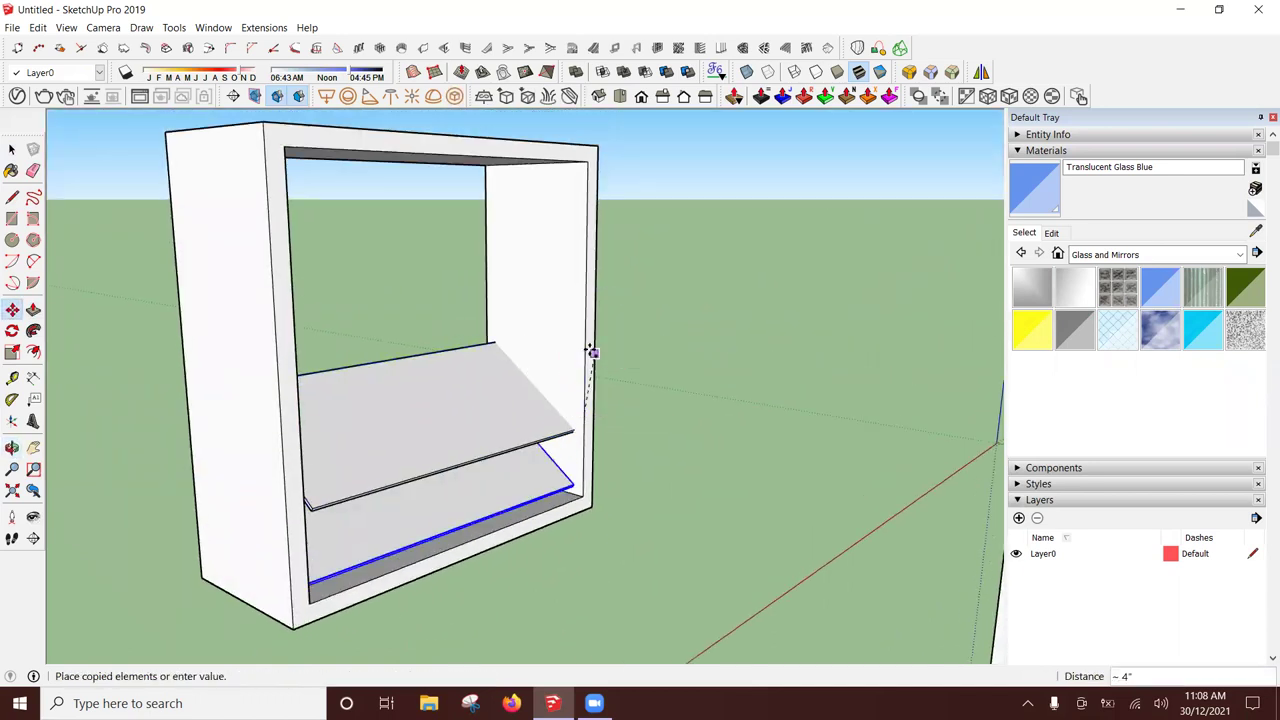
pyautogui.click(586, 178)
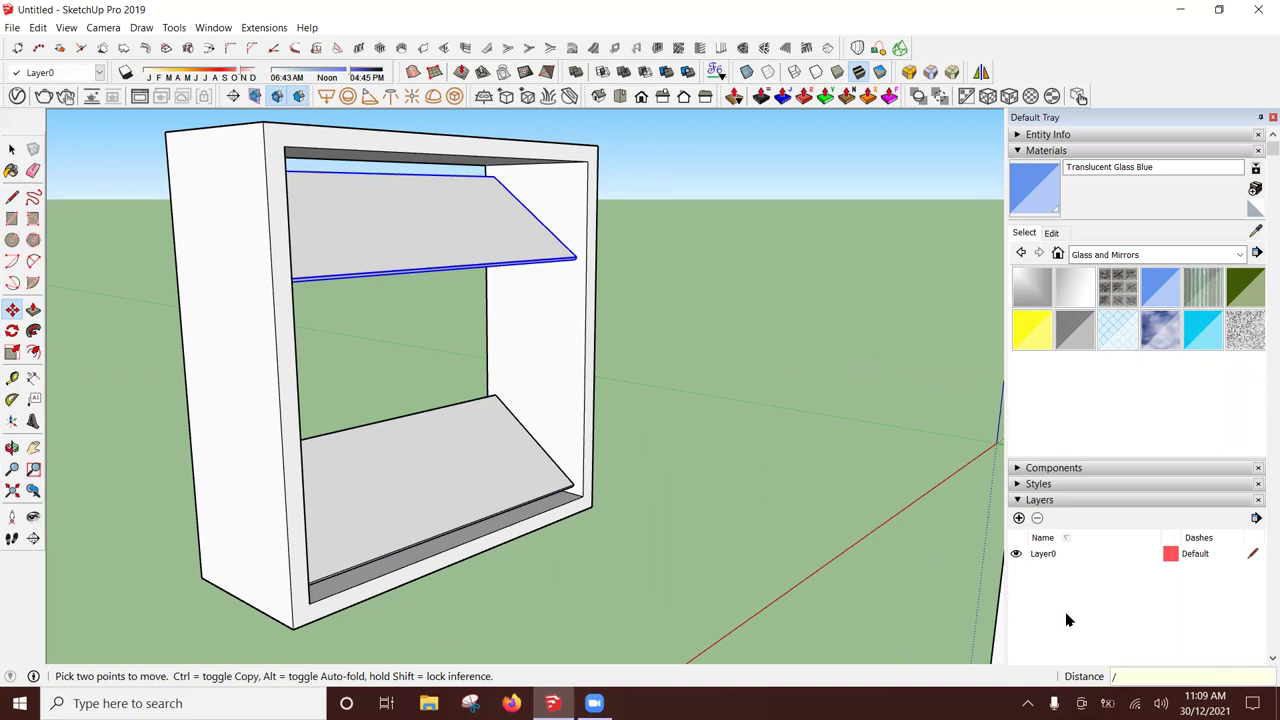
pyautogui.write('5')
pyautogui.press('Return')
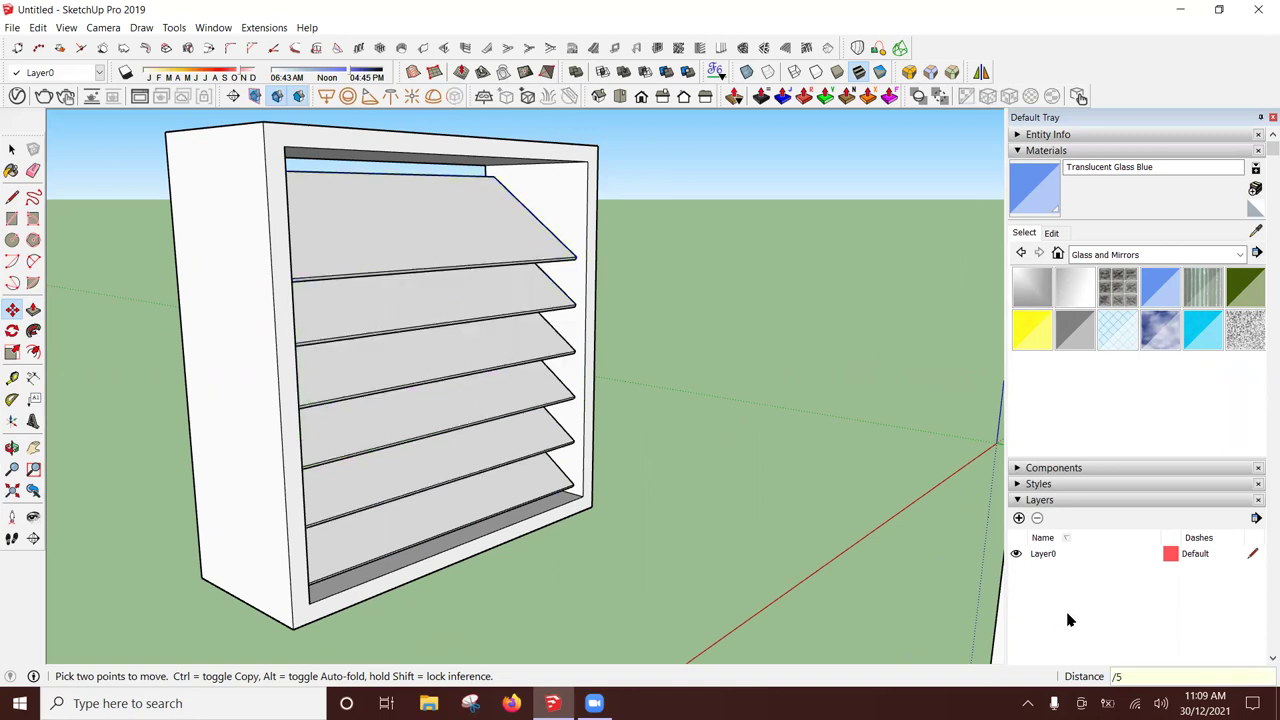
pyautogui.press('space')
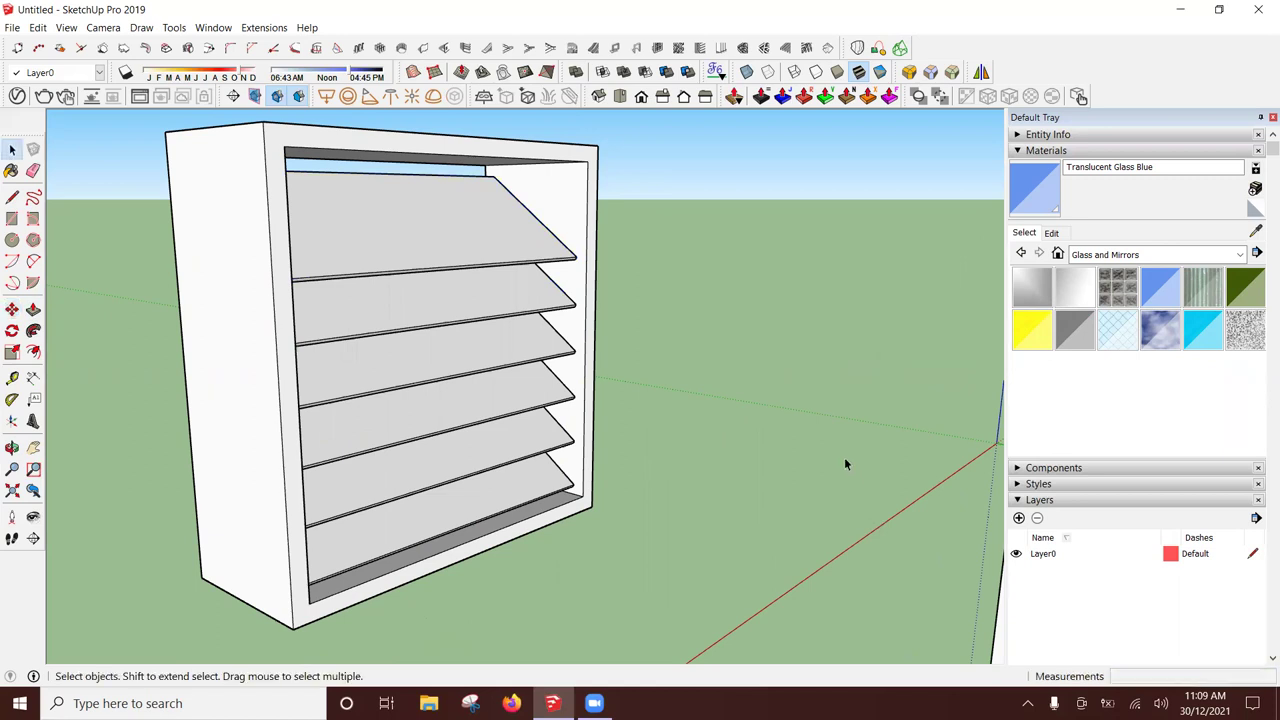
pyautogui.press('b')
# Step: Paint the five remaining slats with translucent blue glass
pyautogui.click(473, 240)
pyautogui.click(485, 352)
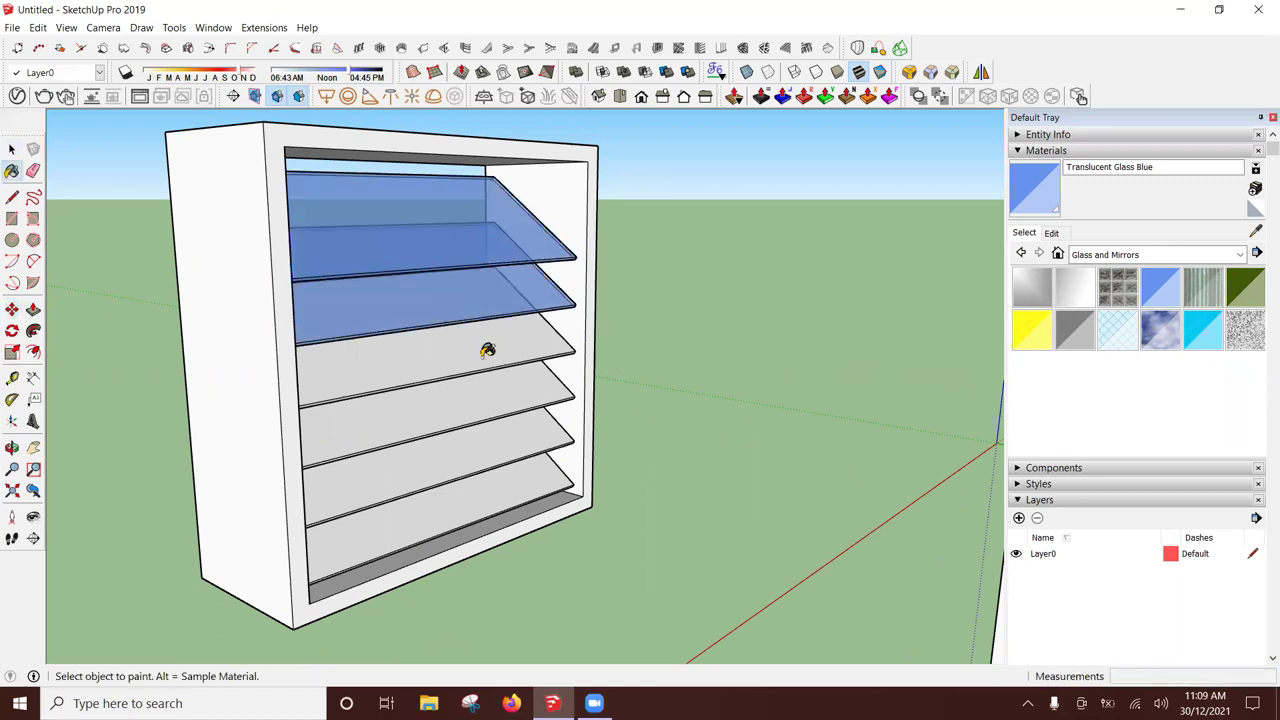
pyautogui.click(492, 411)
pyautogui.click(498, 445)
pyautogui.click(505, 480)
pyautogui.press('space')
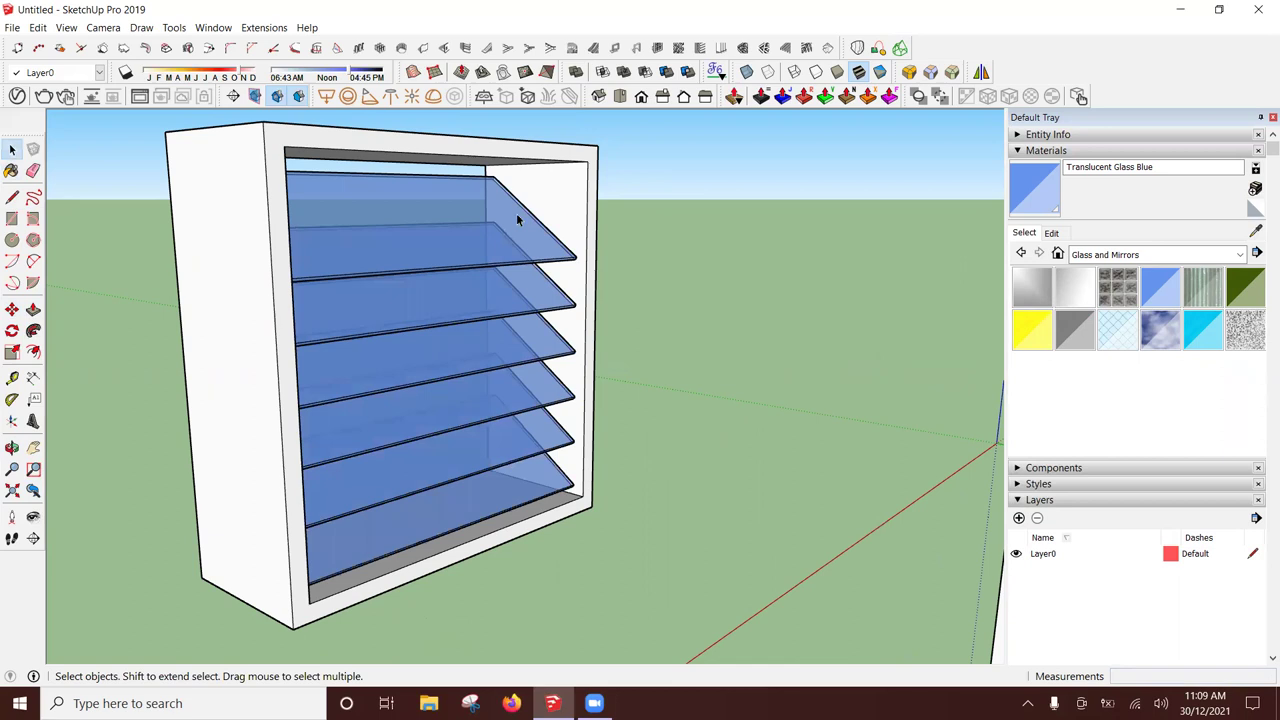
# Step: Select the slats and frame together and make them a component named Vent
pyautogui.moveTo(516, 213); pyautogui.dragTo(364, 256, button='middle')
pyautogui.moveTo(187, 187); pyautogui.dragTo(653, 495)
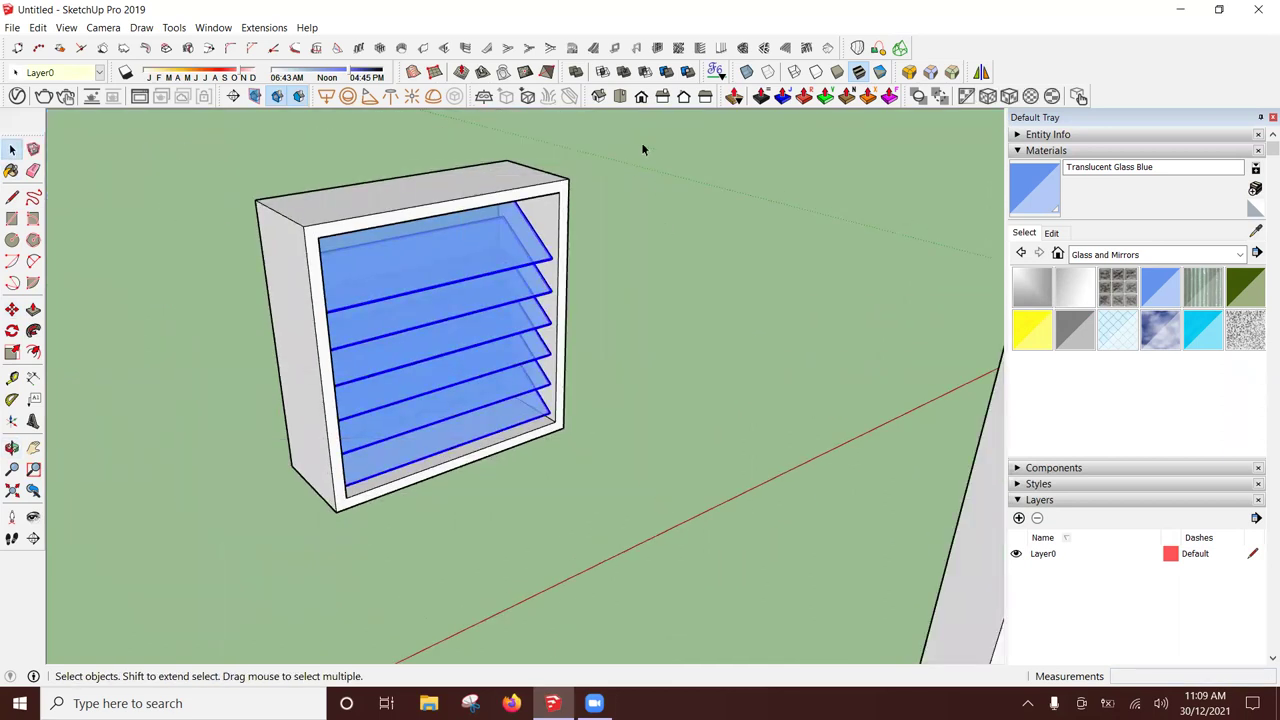
pyautogui.rightClick(297, 323)
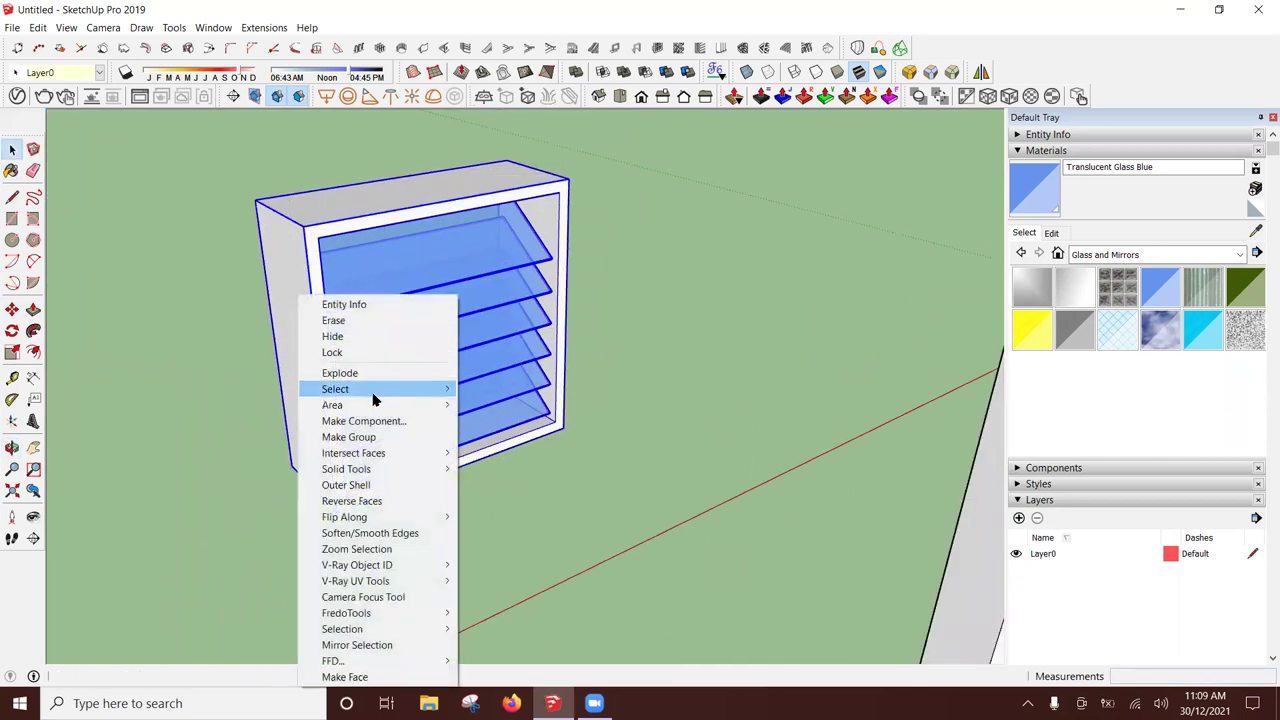
pyautogui.click(388, 424)
pyautogui.write('Vent')
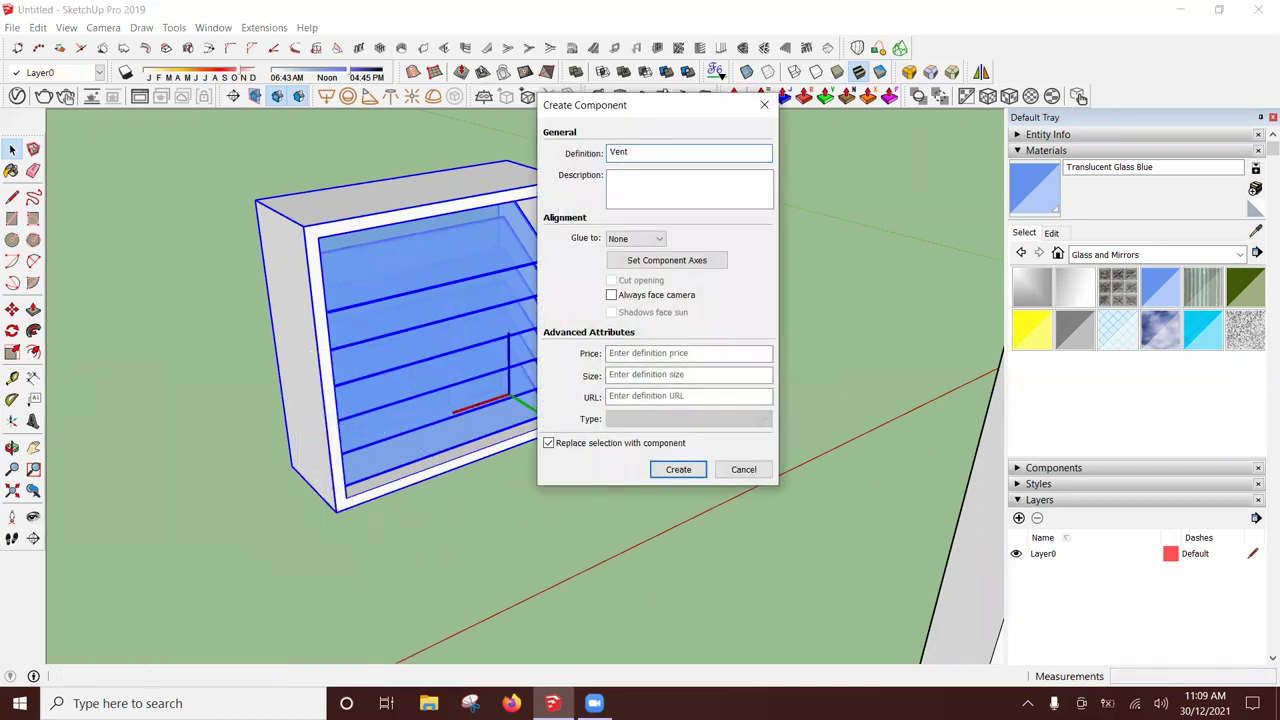
pyautogui.click(680, 470)
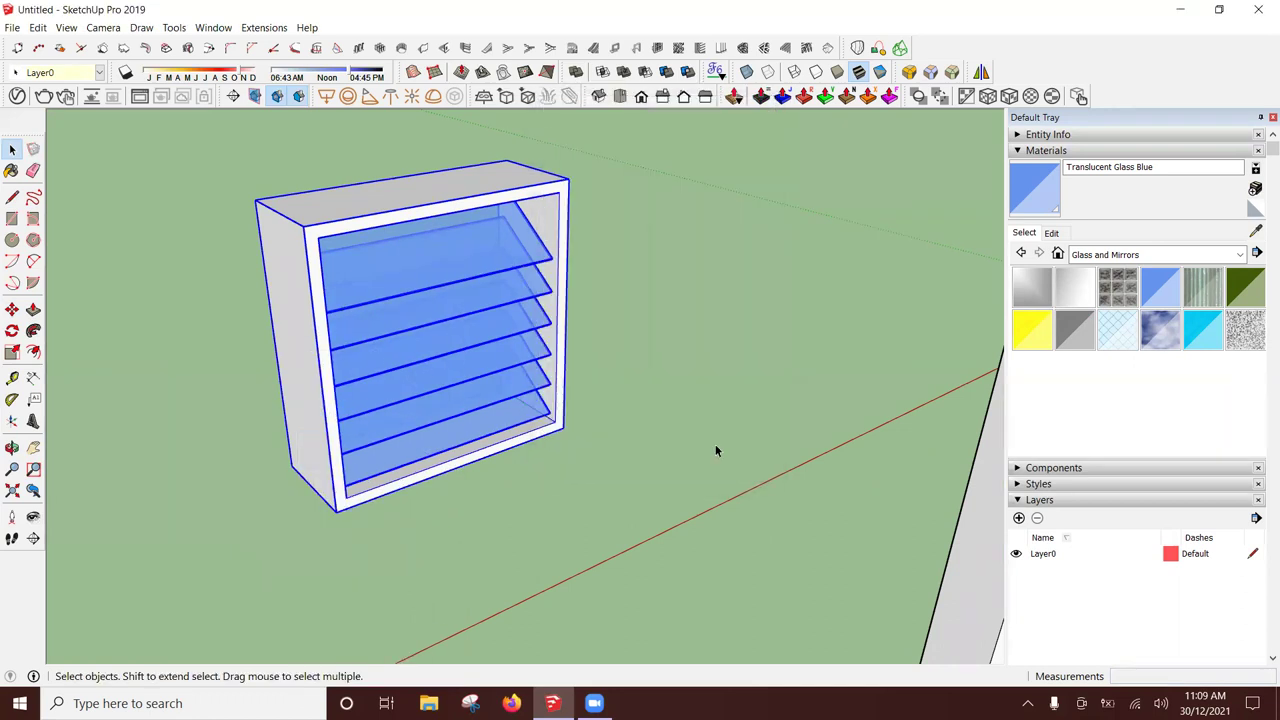
pyautogui.scroll(-2, 715, 450)
pyautogui.scroll(-3, 629, 434)
# Step: Move the Vent by its corner into the wall's small opening beside the window
pyautogui.moveTo(400, 351)
pyautogui.mouseDown(button='middle')
pyautogui.moveTo(683, 314)
pyautogui.moveTo(470, 390)
pyautogui.moveTo(342, 382)
pyautogui.mouseUp(button='middle')
pyautogui.press('m')
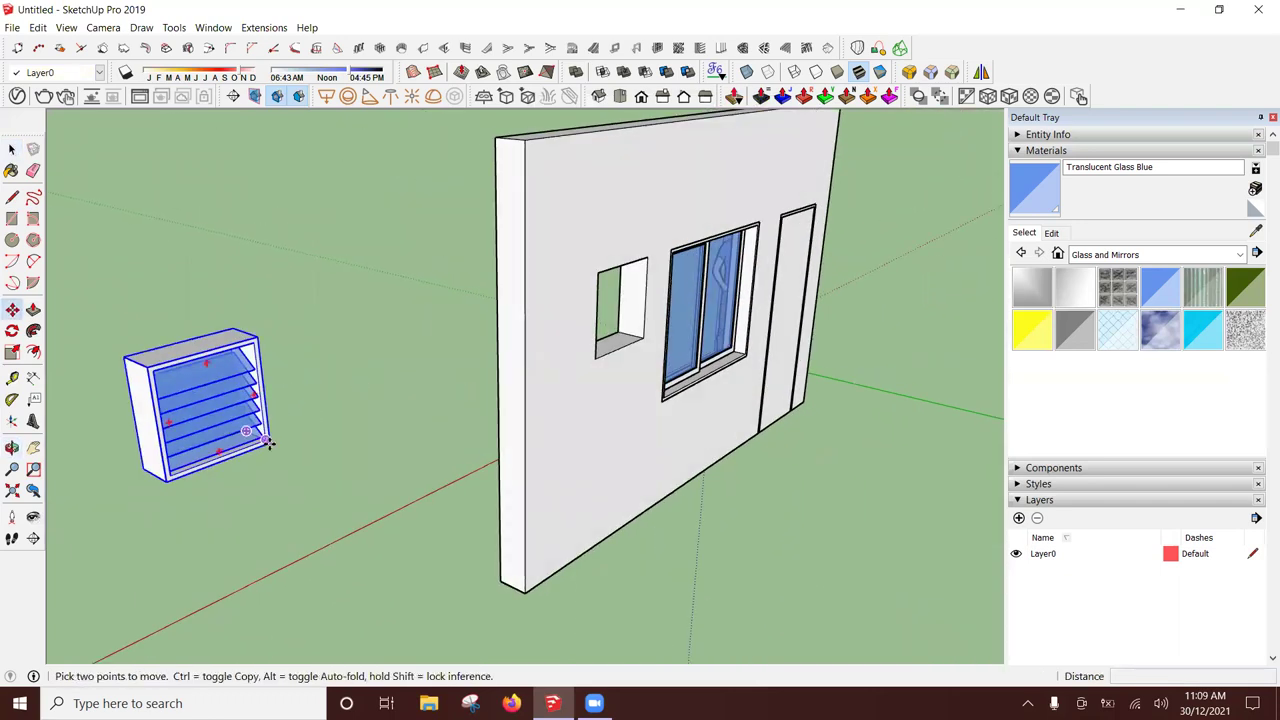
pyautogui.click(268, 441)
pyautogui.press('Escape')
pyautogui.click(270, 443)
pyautogui.click(644, 340)
pyautogui.press('space')
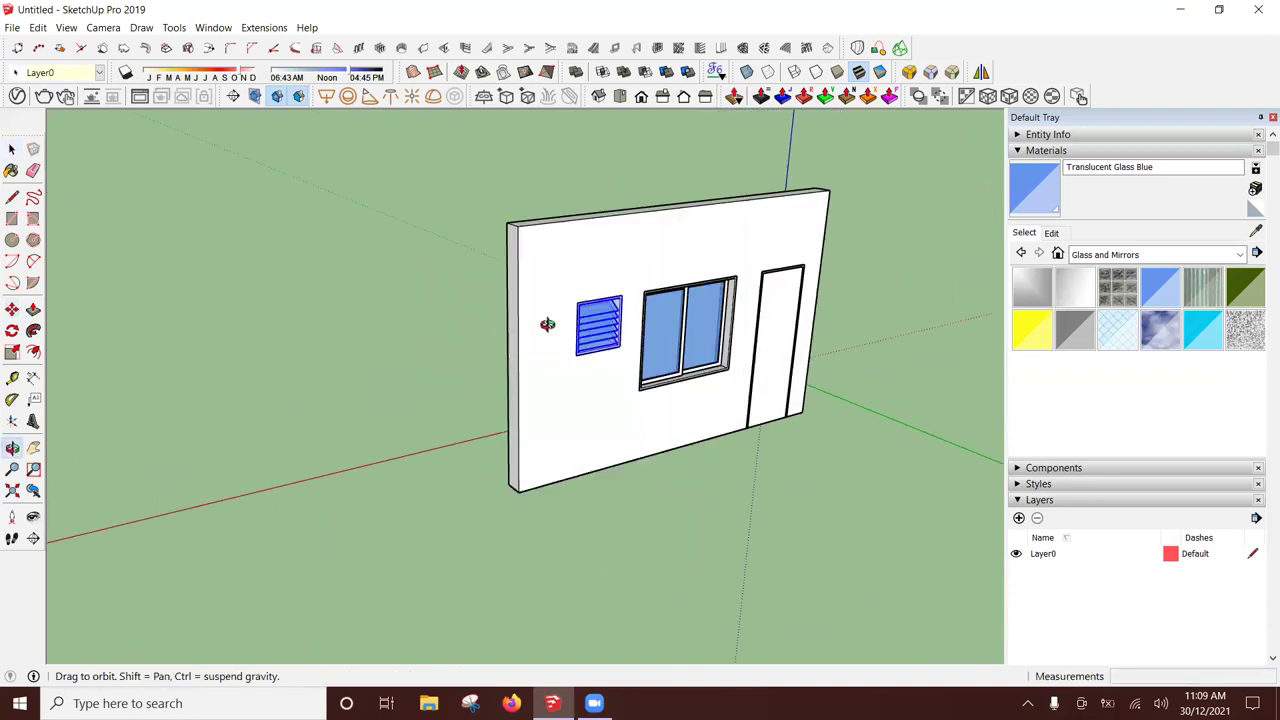